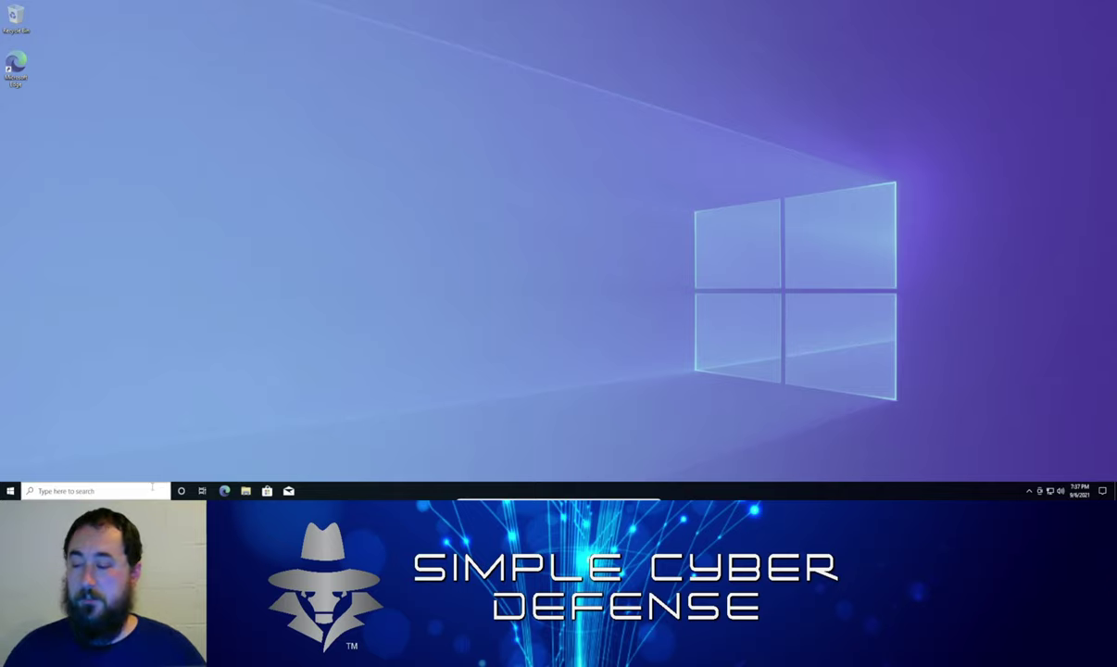
Search Windows for 'update' and open the Check for updates settings result
left_click(95, 493)
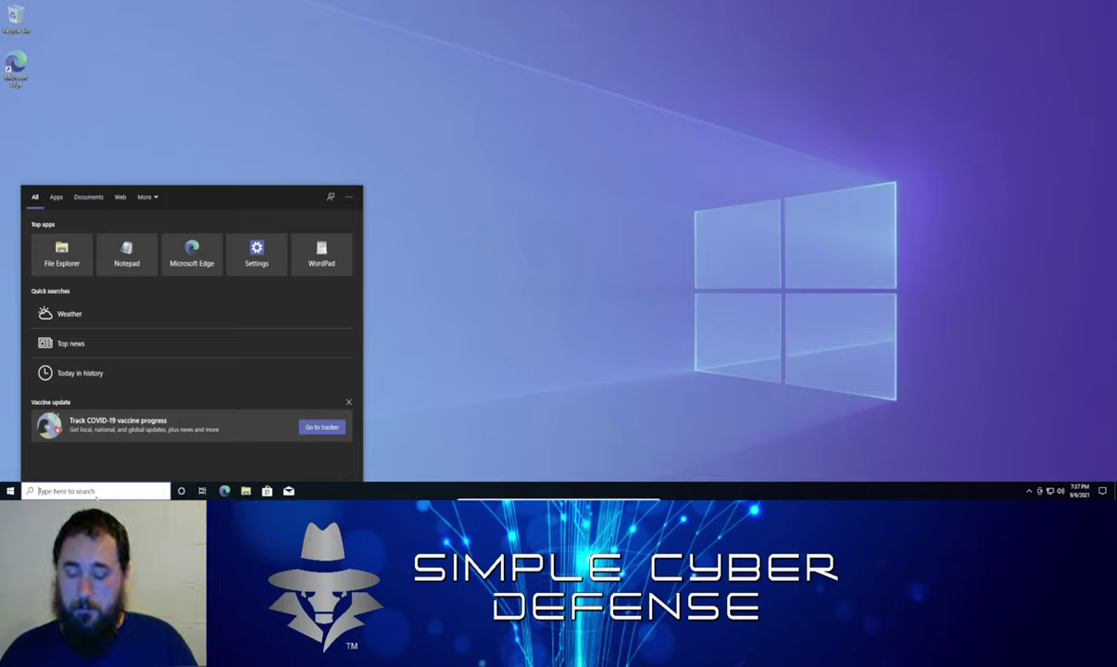
type("update")
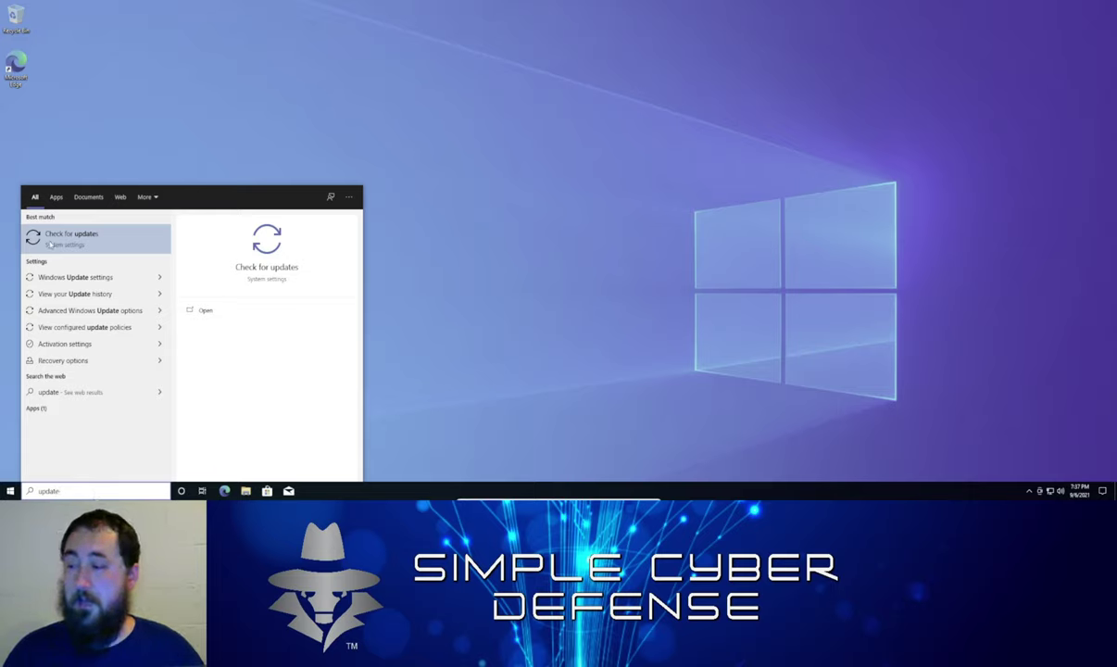
left_click(93, 239)
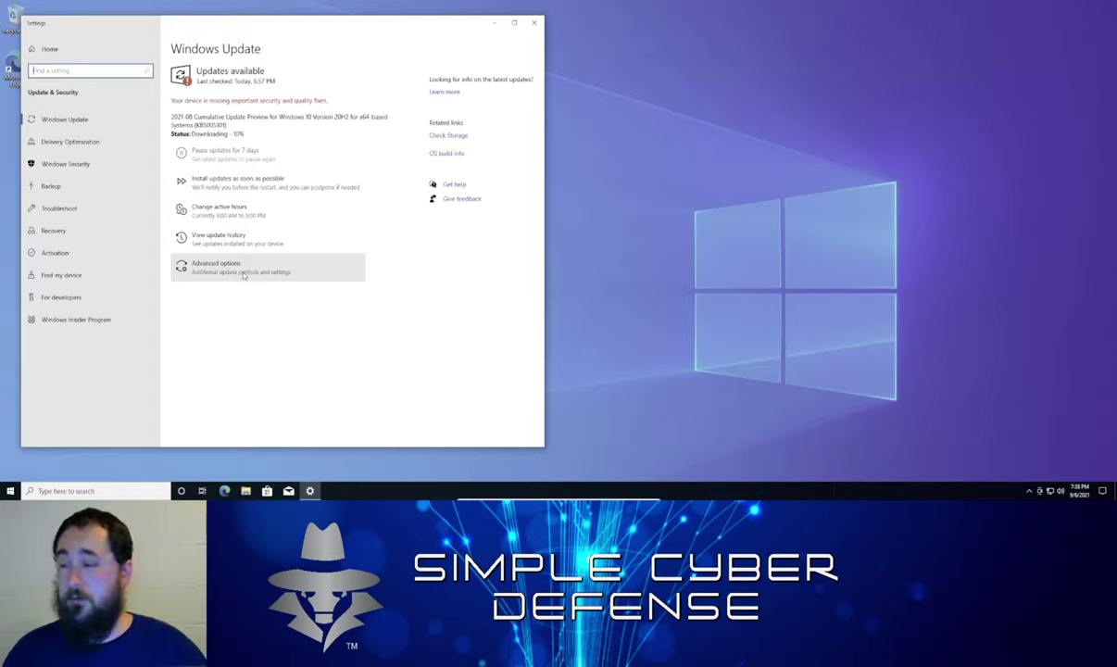
Open Advanced options on the Windows Update page
left_click(243, 274)
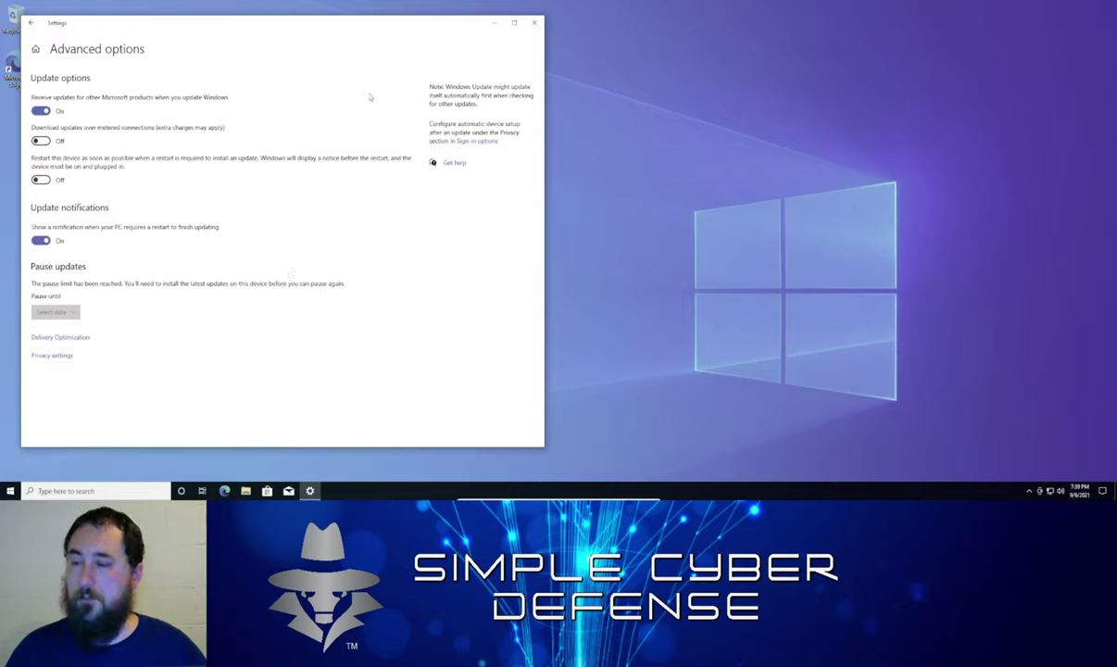
Leave Windows Update and navigate through Settings Home into the Apps category
left_click(30, 22)
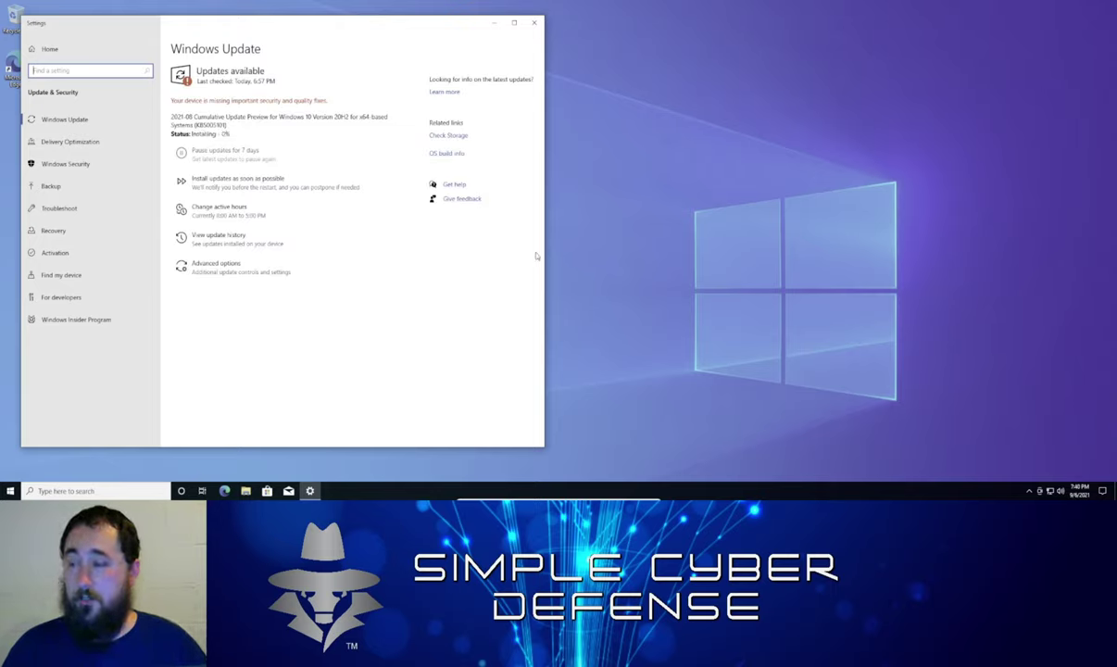
left_click(10, 491)
left_click(10, 491)
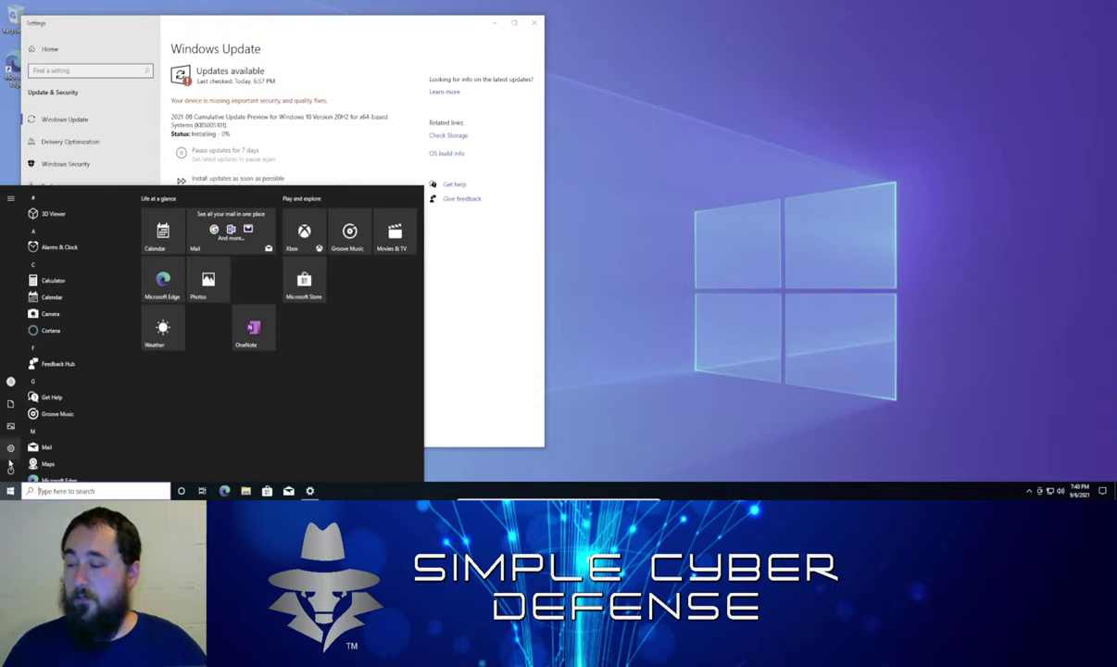
left_click(11, 449)
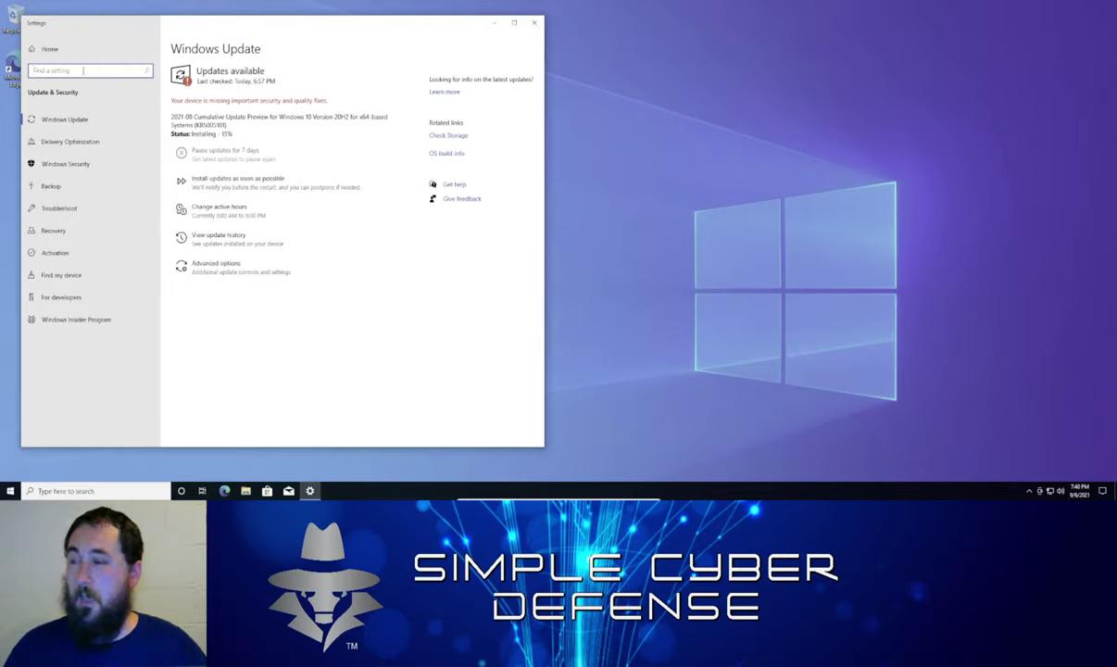
left_click(40, 49)
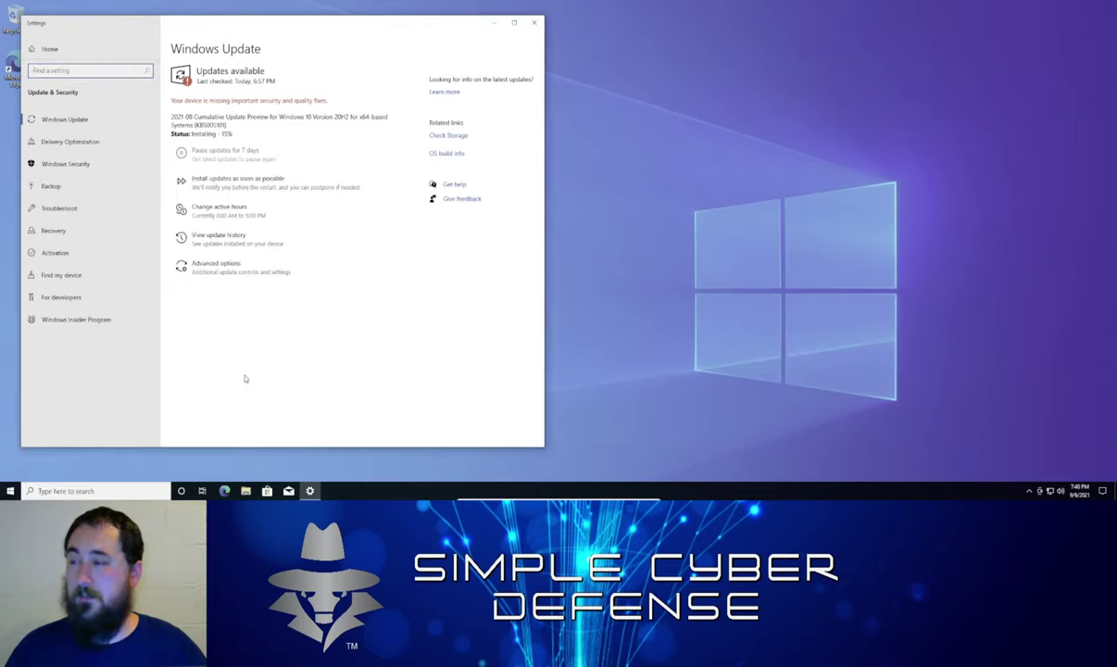
left_click(210, 223)
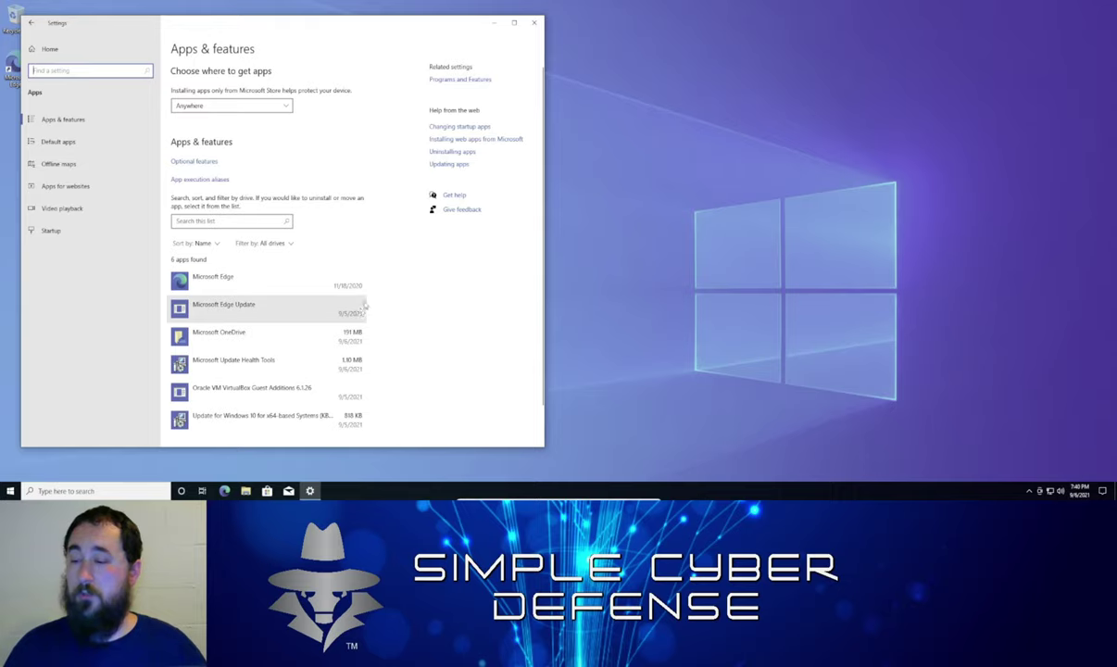
Scroll through the installed apps list and expand the OneNote entry
scroll(315, 296, "down", 1)
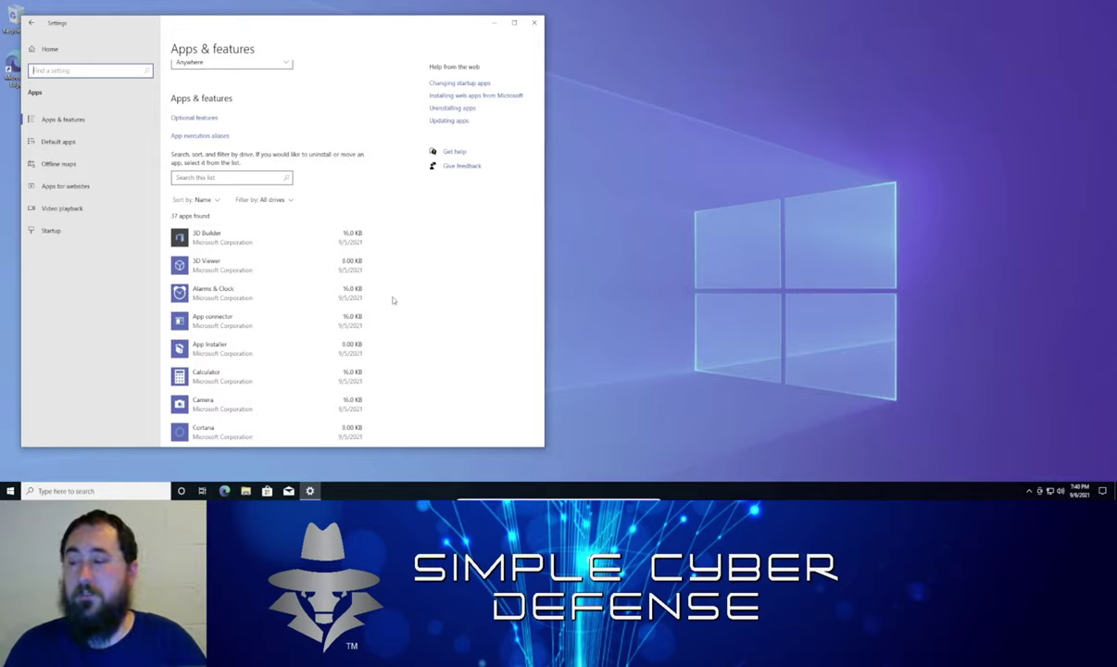
scroll(341, 298, "down", 5)
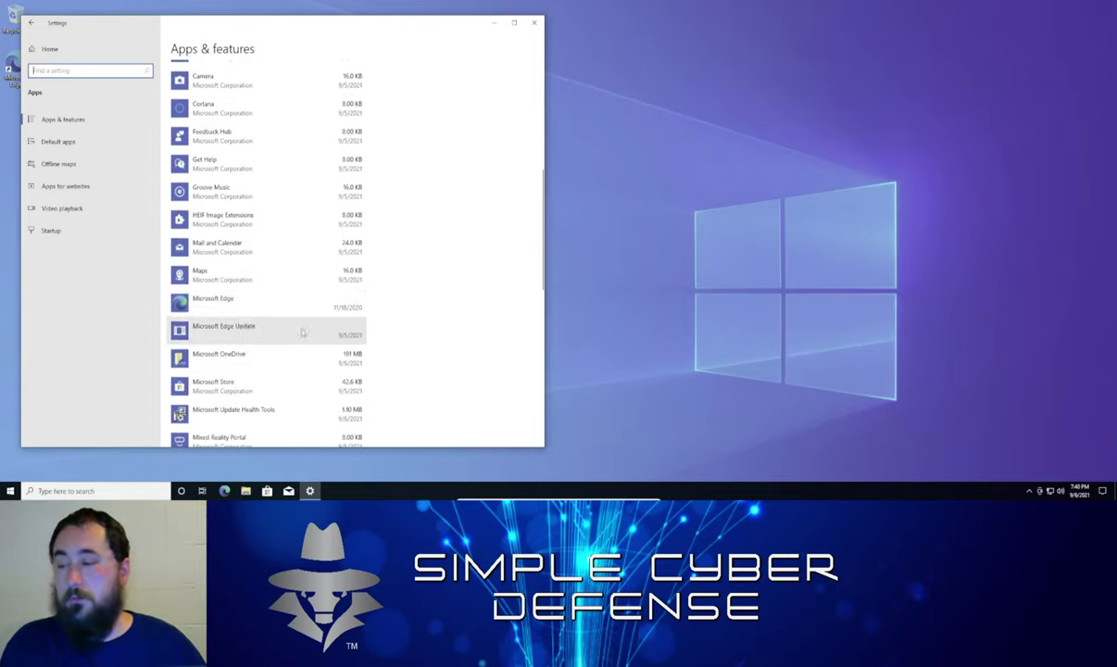
scroll(302, 329, "down", 3)
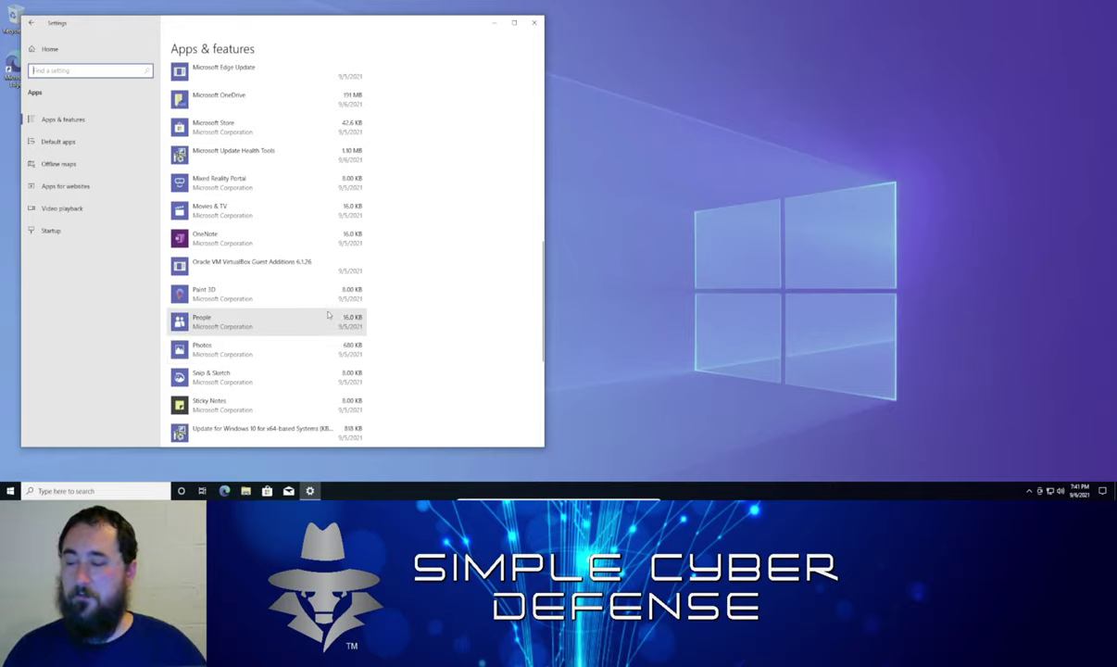
scroll(322, 342, "down", 2)
scroll(321, 342, "down", 3)
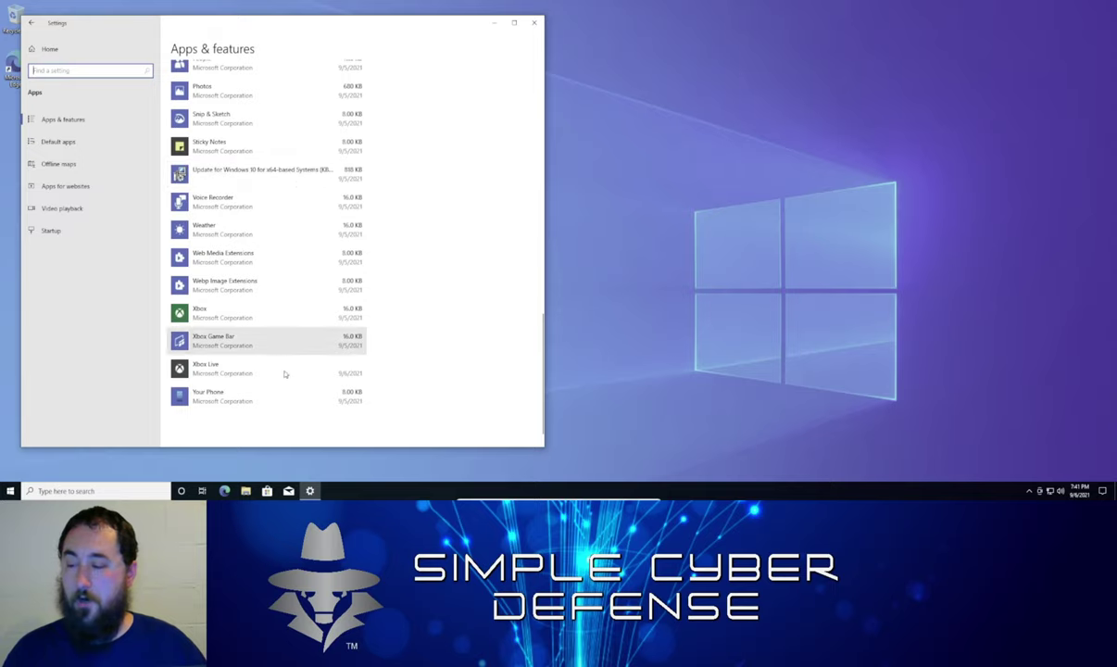
scroll(283, 380, "up", 7)
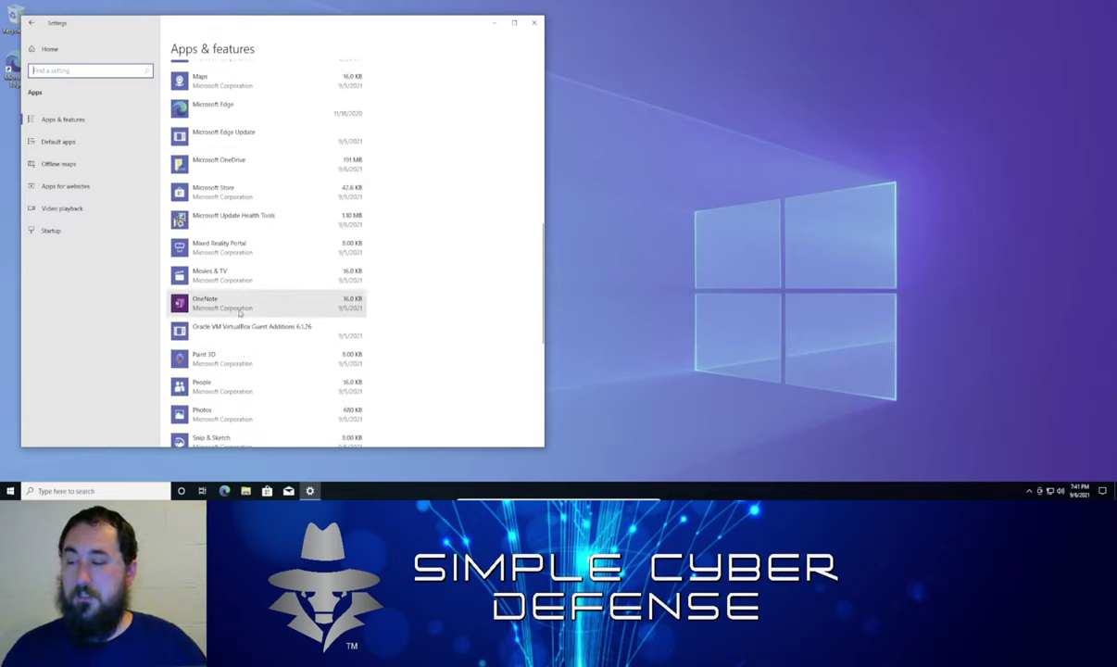
left_click(248, 194)
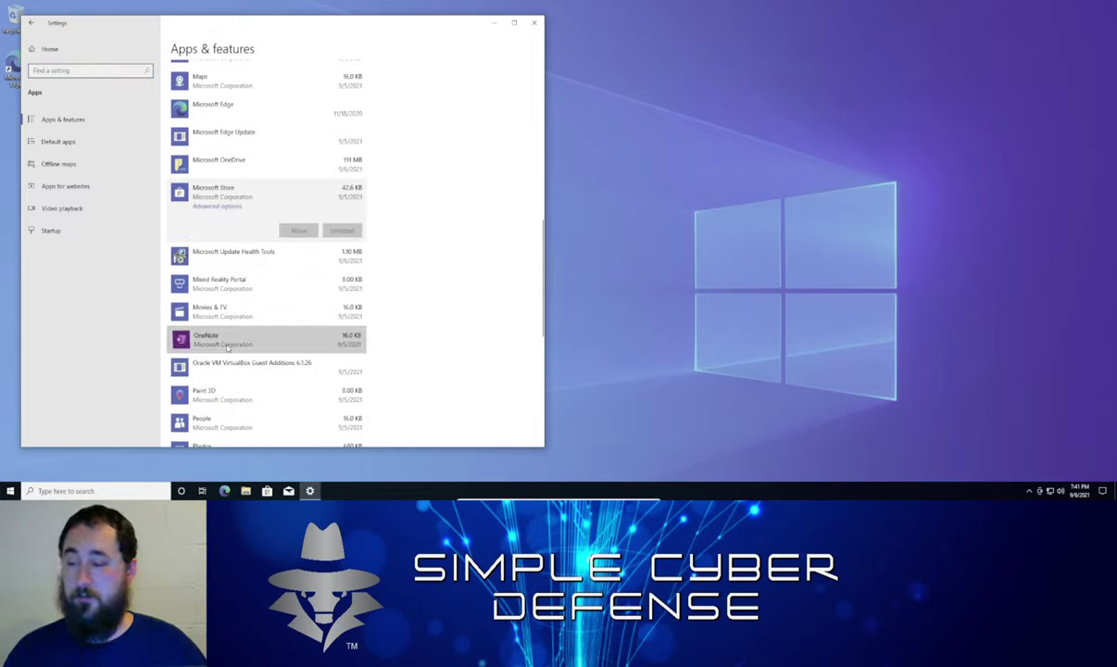
left_click(324, 339)
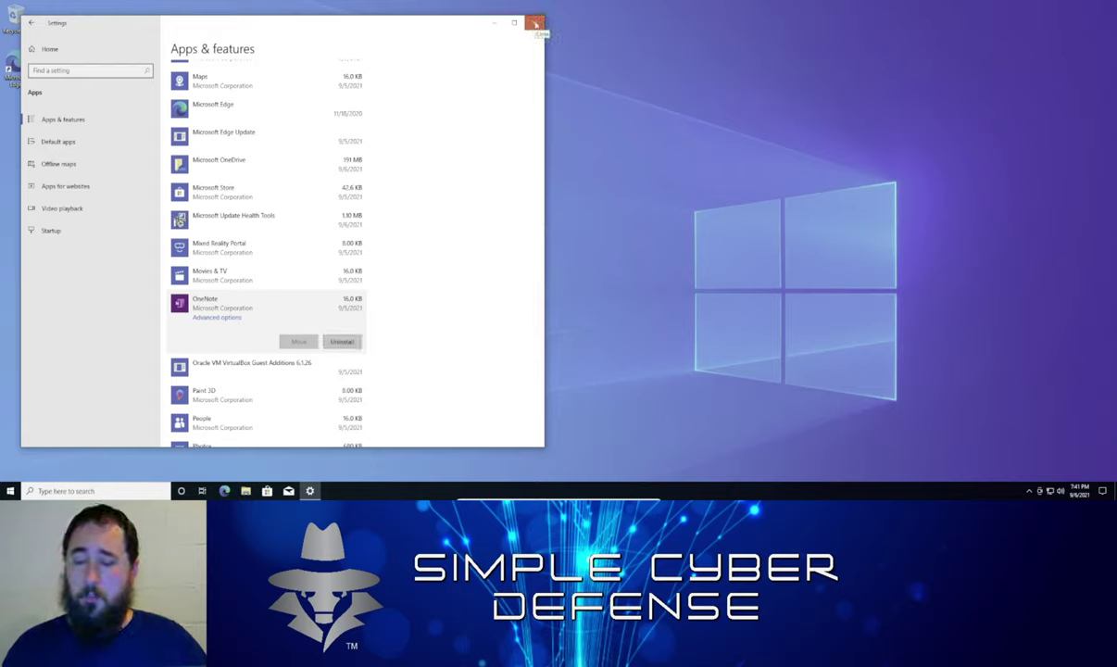
Close Settings, search for 'priva' and open the Privacy settings
left_click(535, 23)
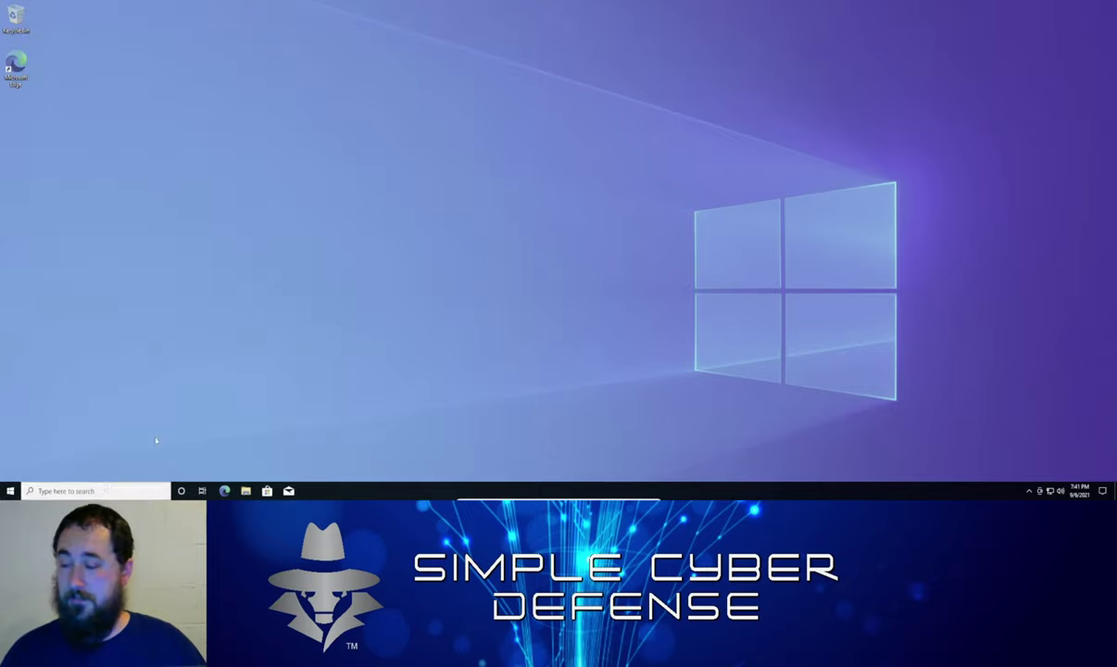
key("super+s")
type("pr")
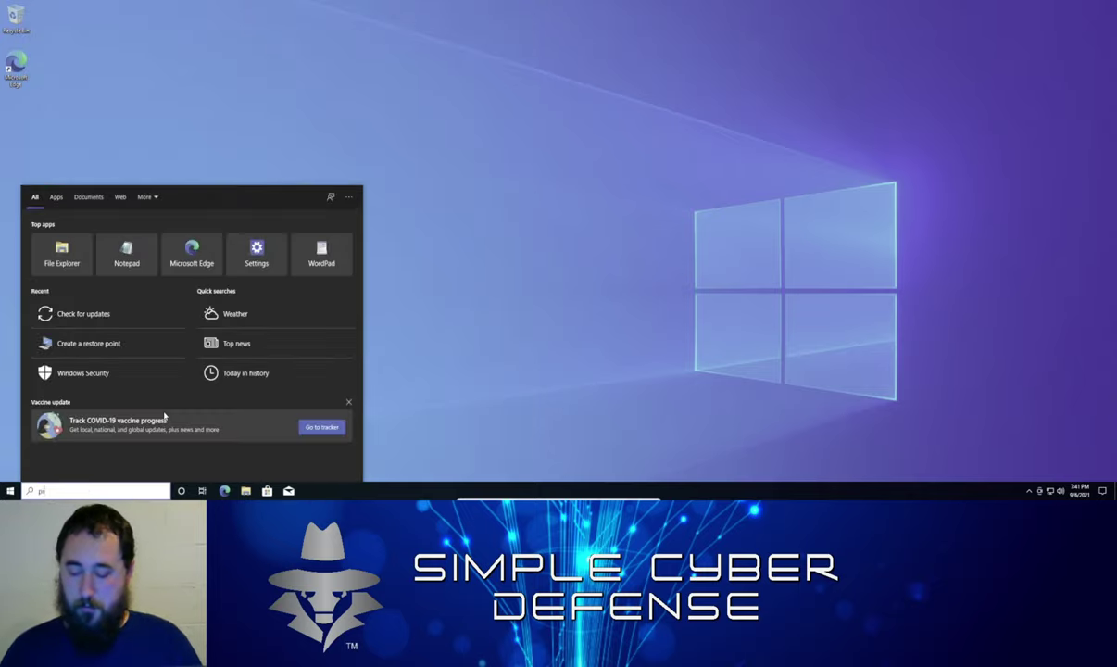
type("iva")
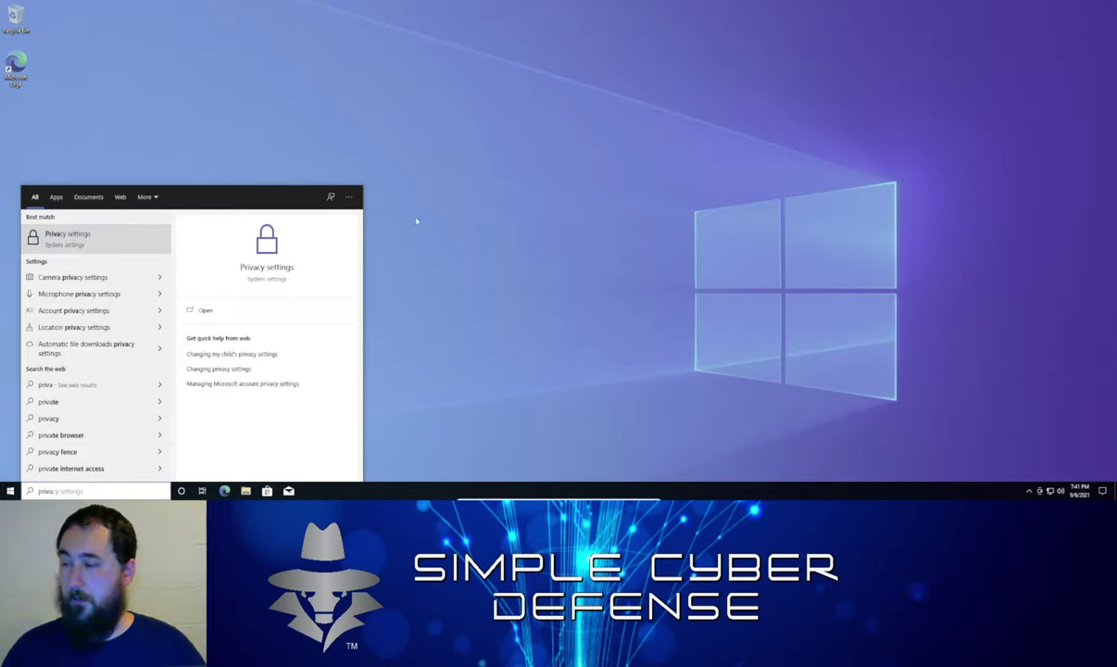
key("Return")
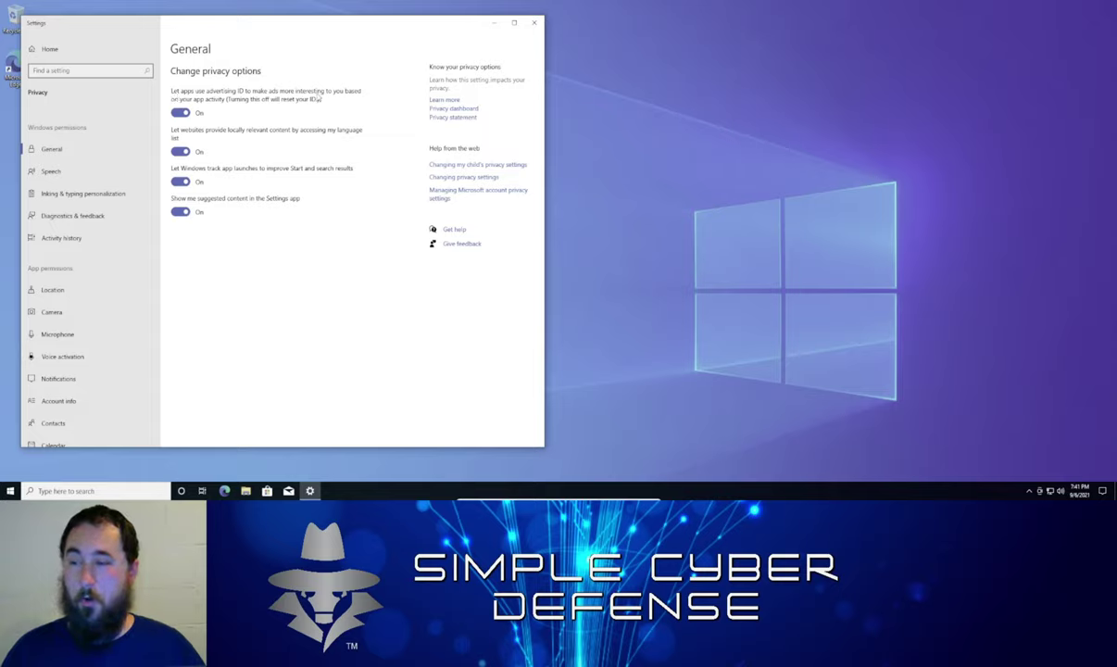
Switch off advertising ID, website language access, app-launch tracking and suggested content
left_click(181, 114)
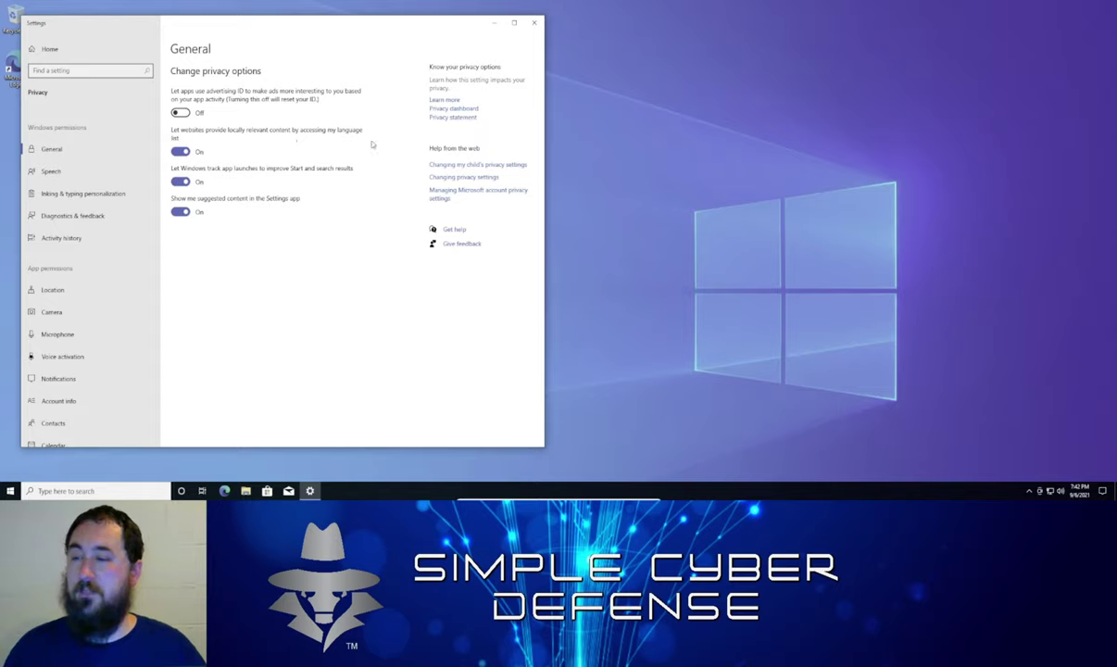
left_click(180, 151)
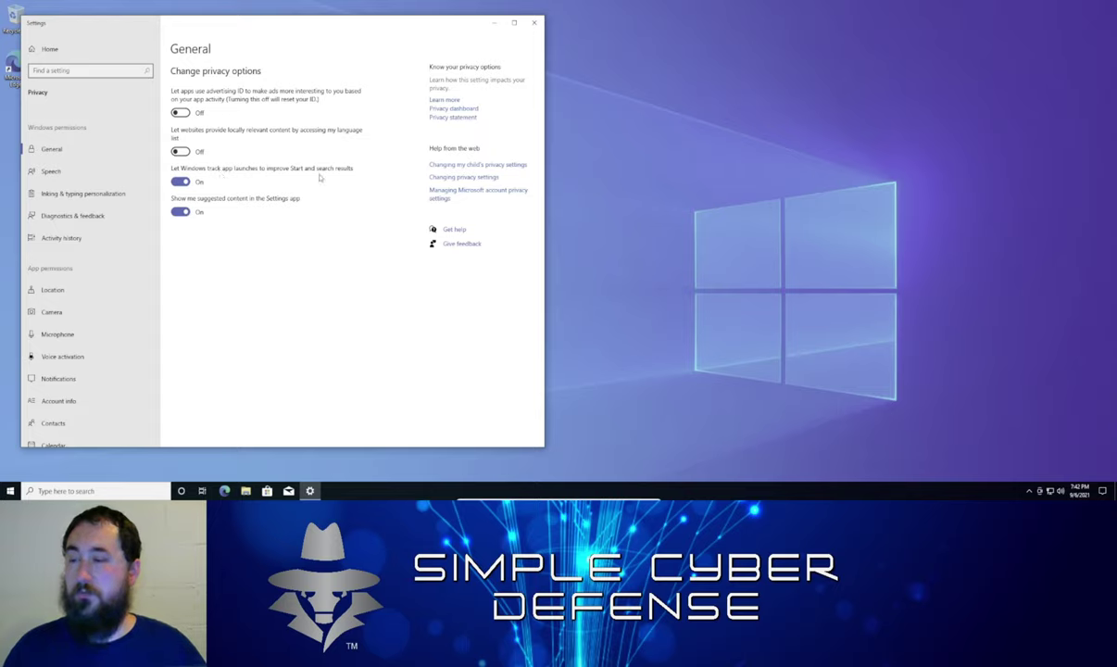
left_click(185, 182)
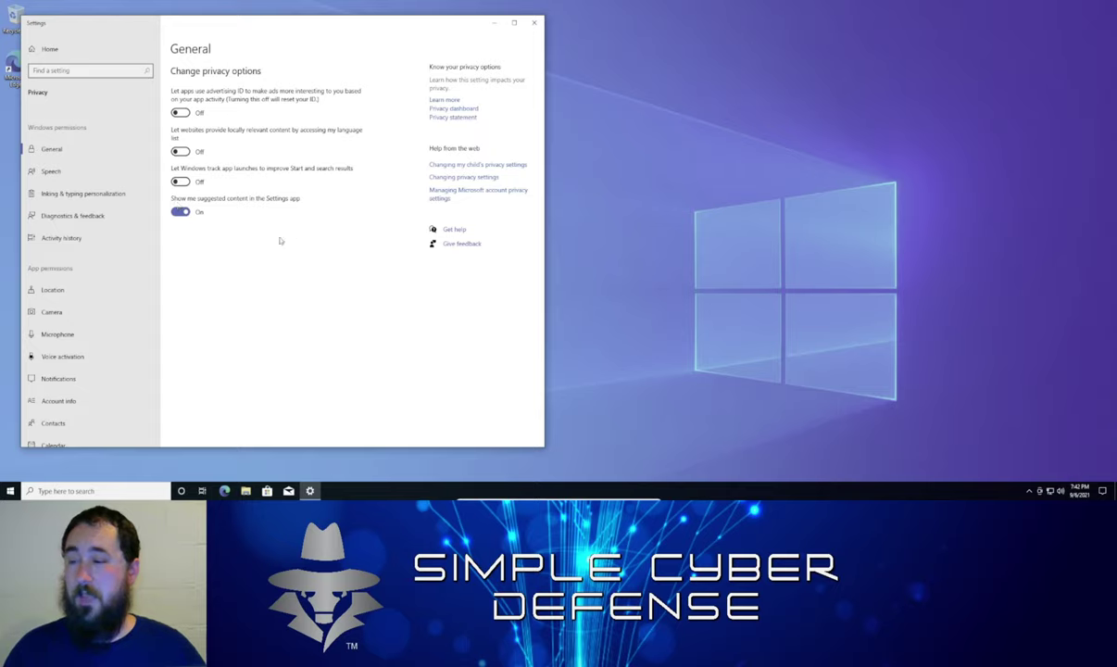
left_click(179, 211)
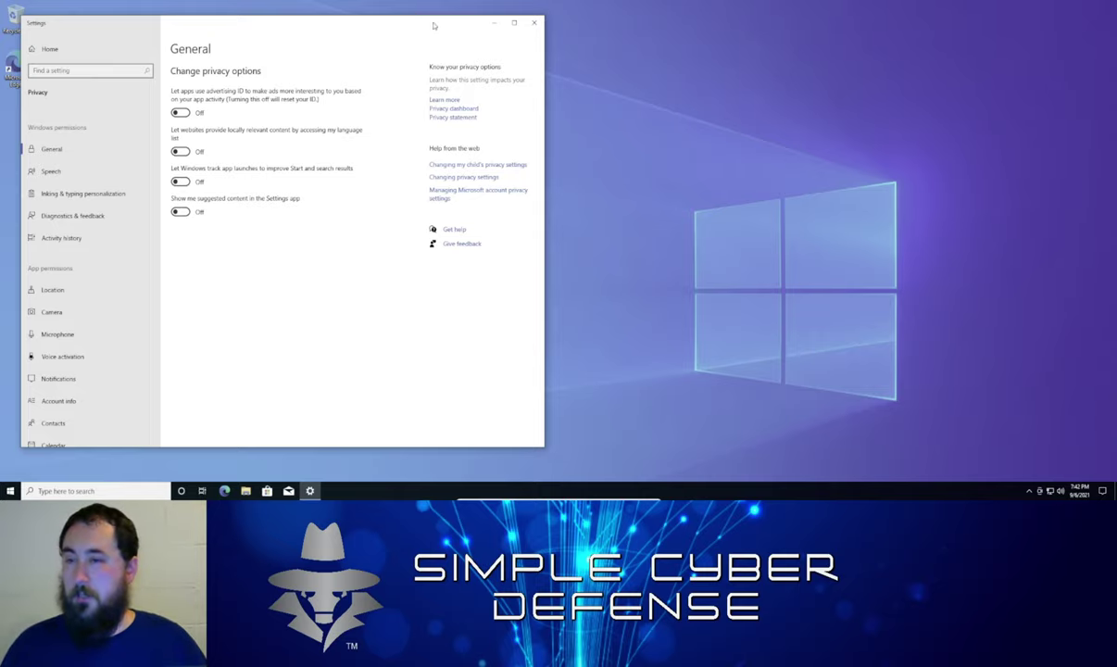
Close Settings, search for 'windows' and launch Windows Security
left_click(533, 25)
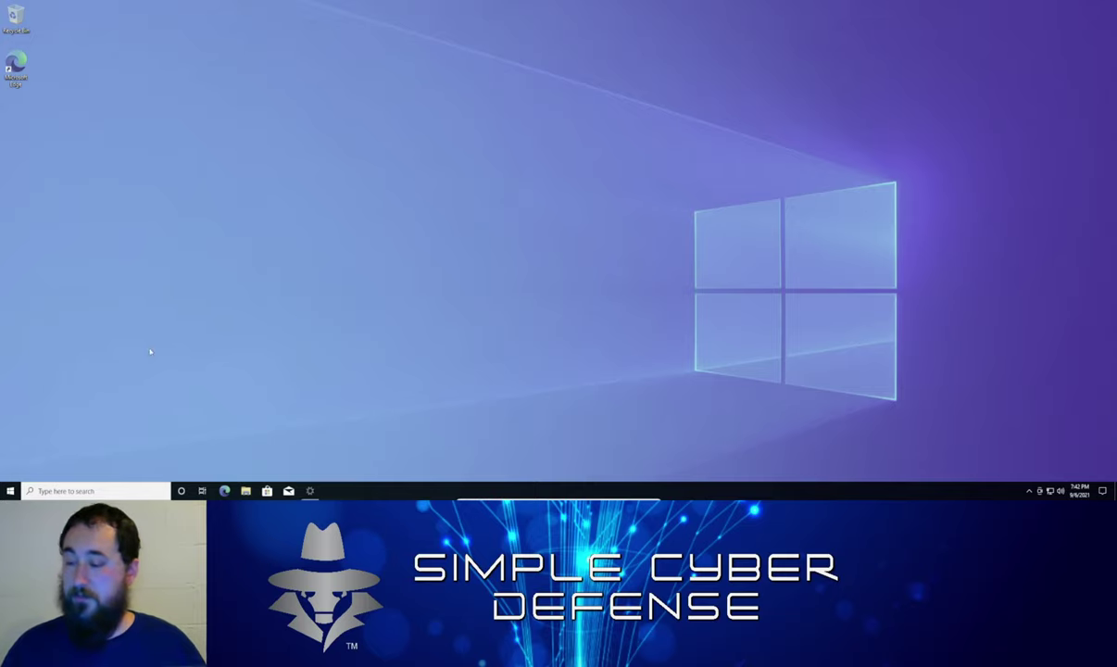
left_click(91, 491)
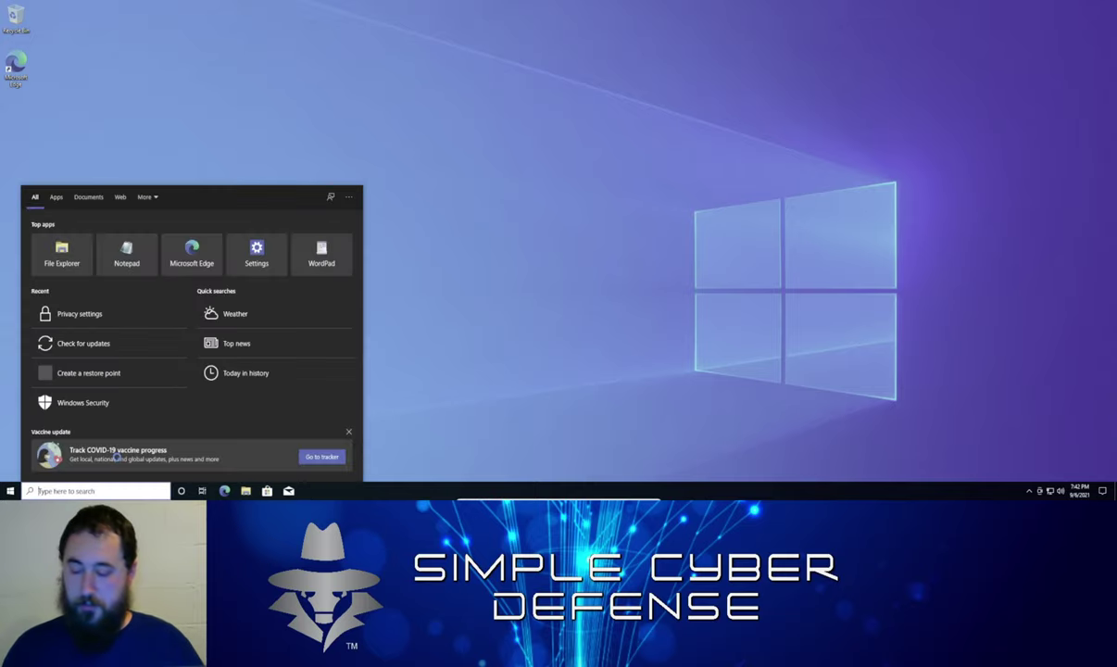
type("windows")
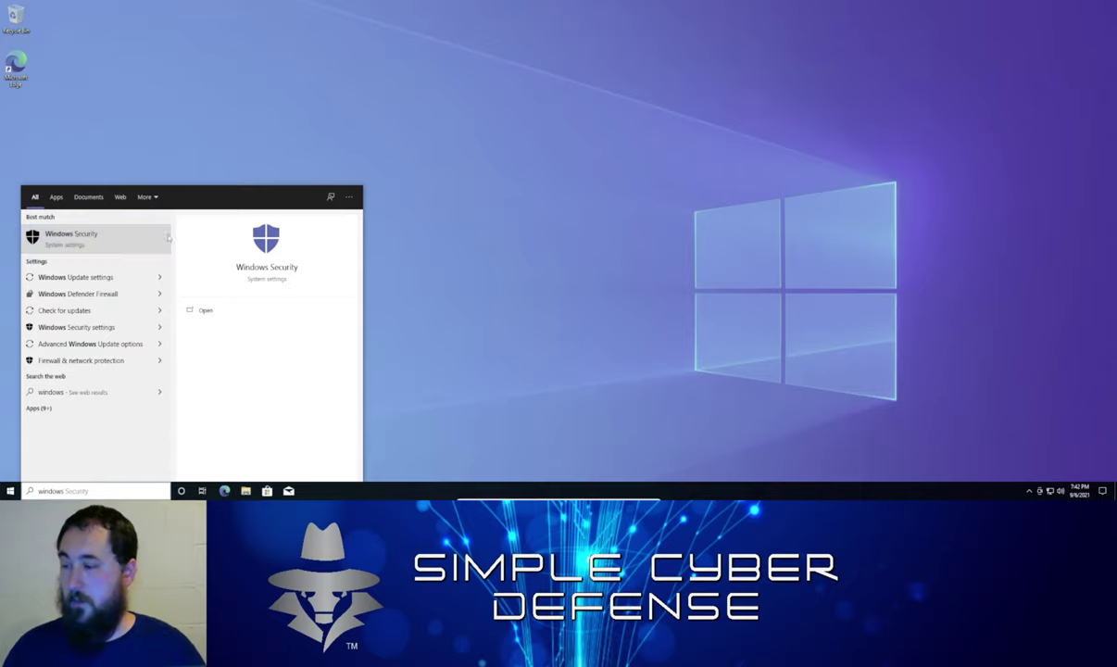
key("Return")
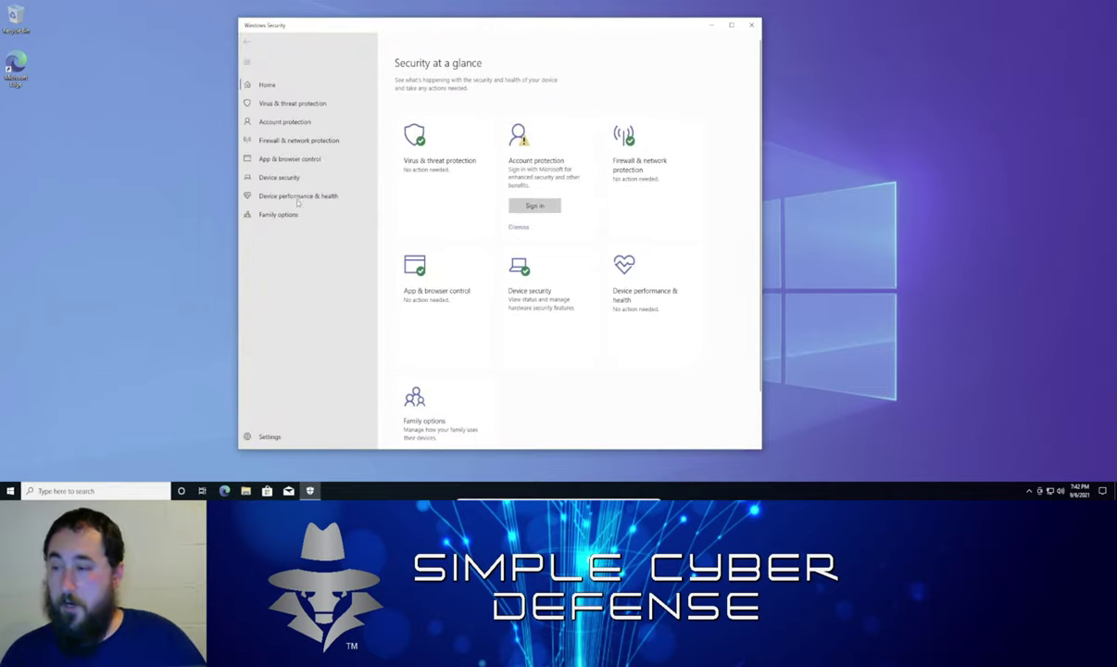
Open Virus & threat protection settings and review the real-time, cloud, sample and tamper toggles
left_click(315, 103)
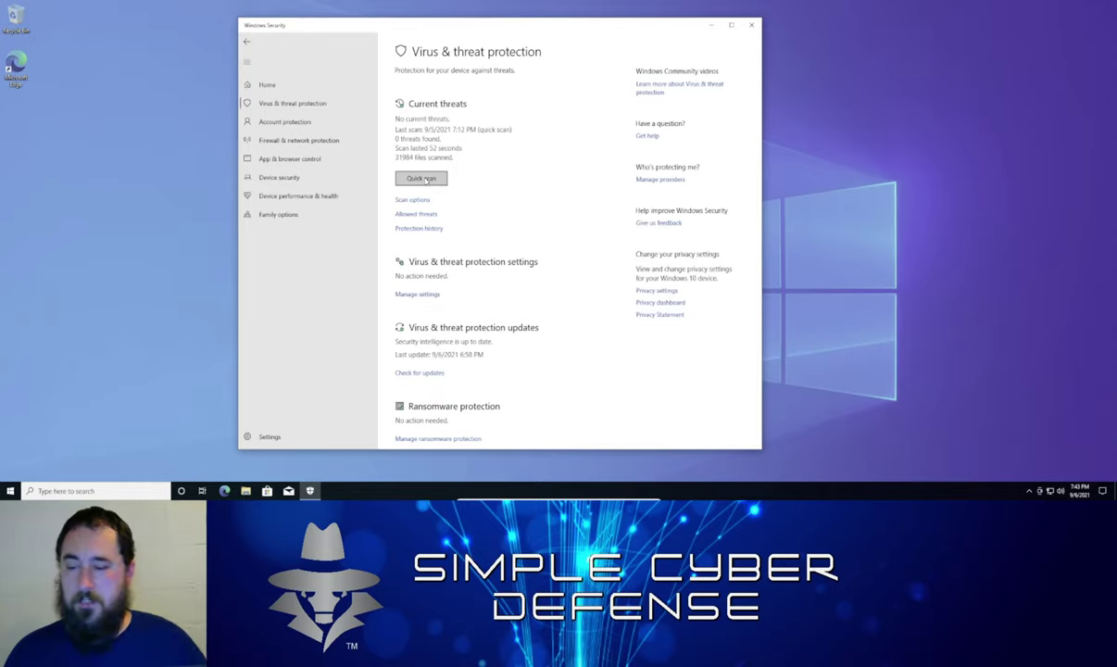
scroll(575, 350, "down", 1)
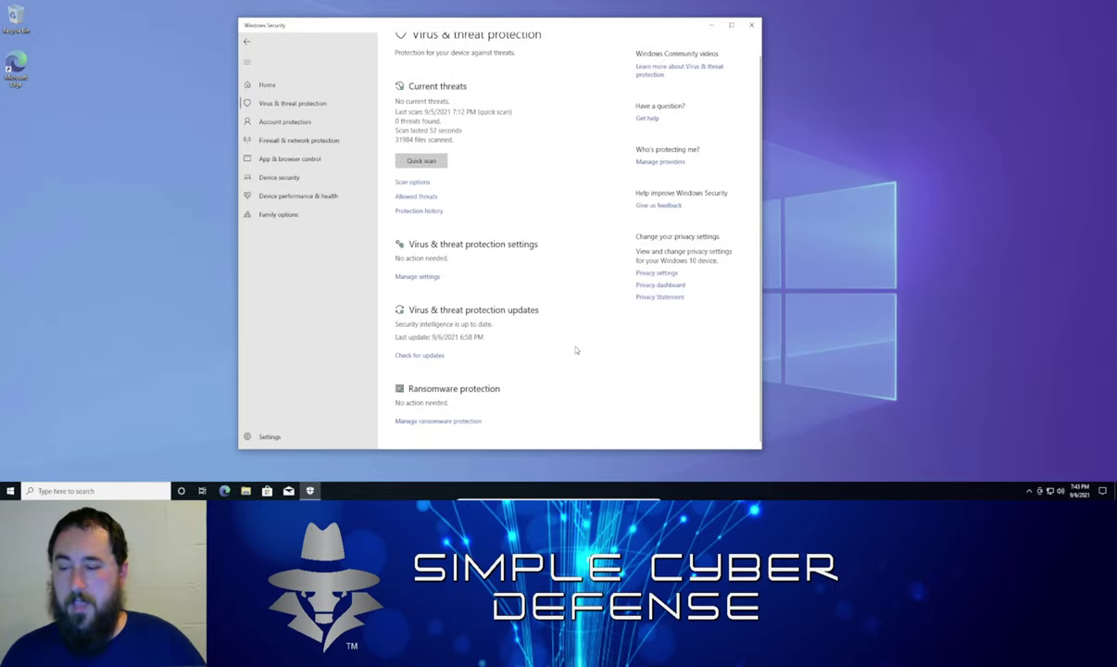
scroll(575, 348, "up", 1)
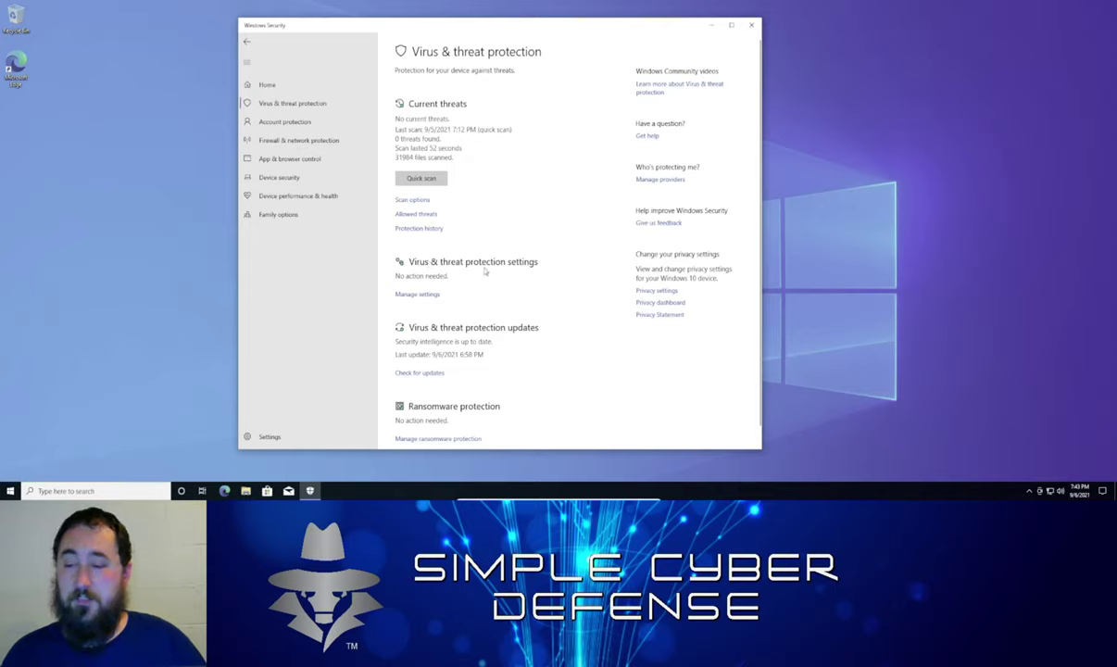
left_click(426, 294)
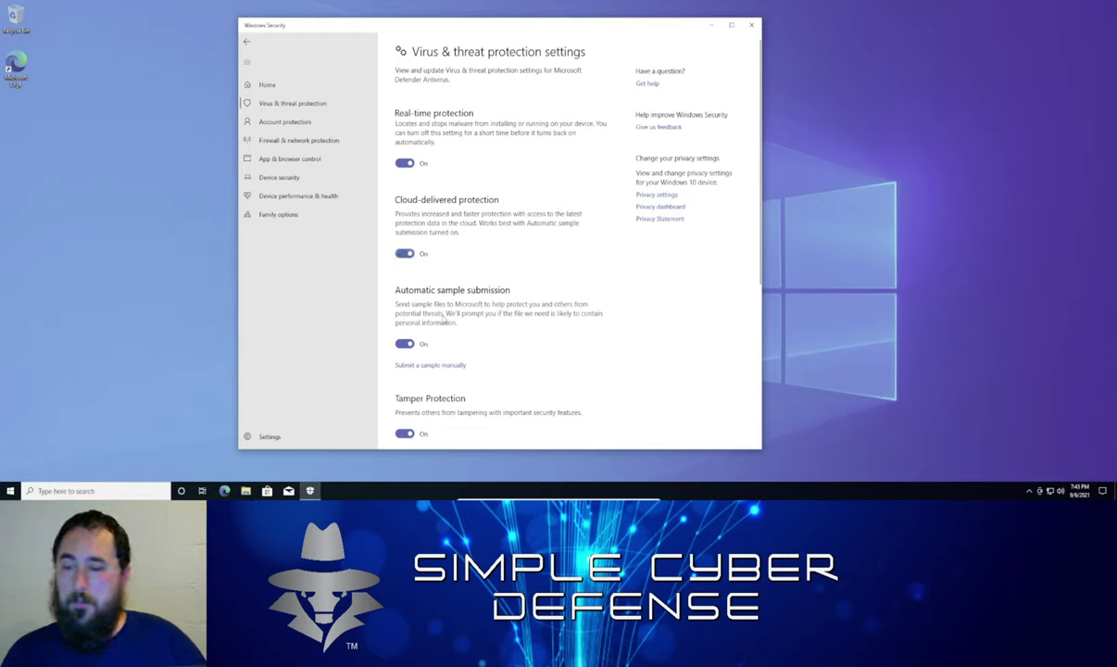
scroll(500, 343, "down", 3)
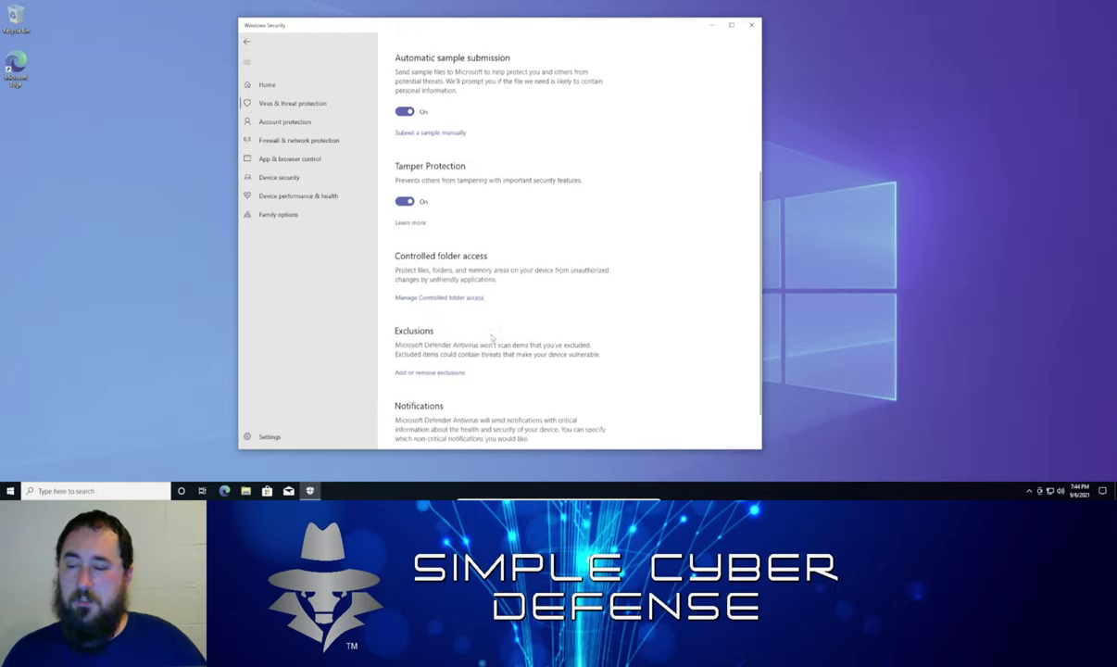
scroll(426, 176, "up", 2)
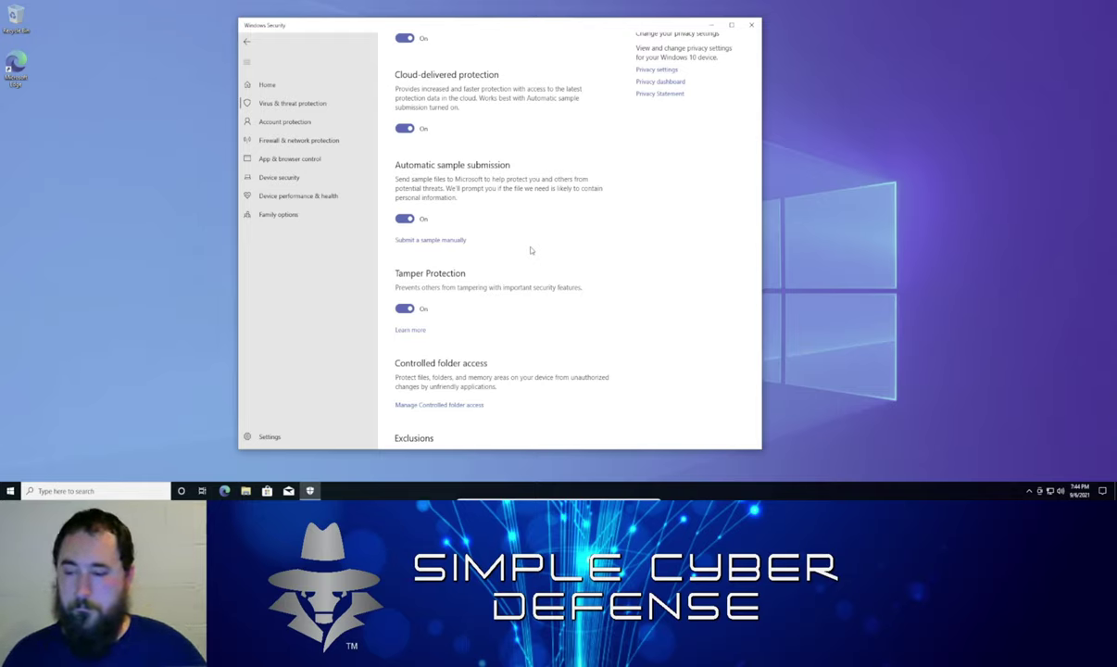
scroll(529, 249, "down", 3)
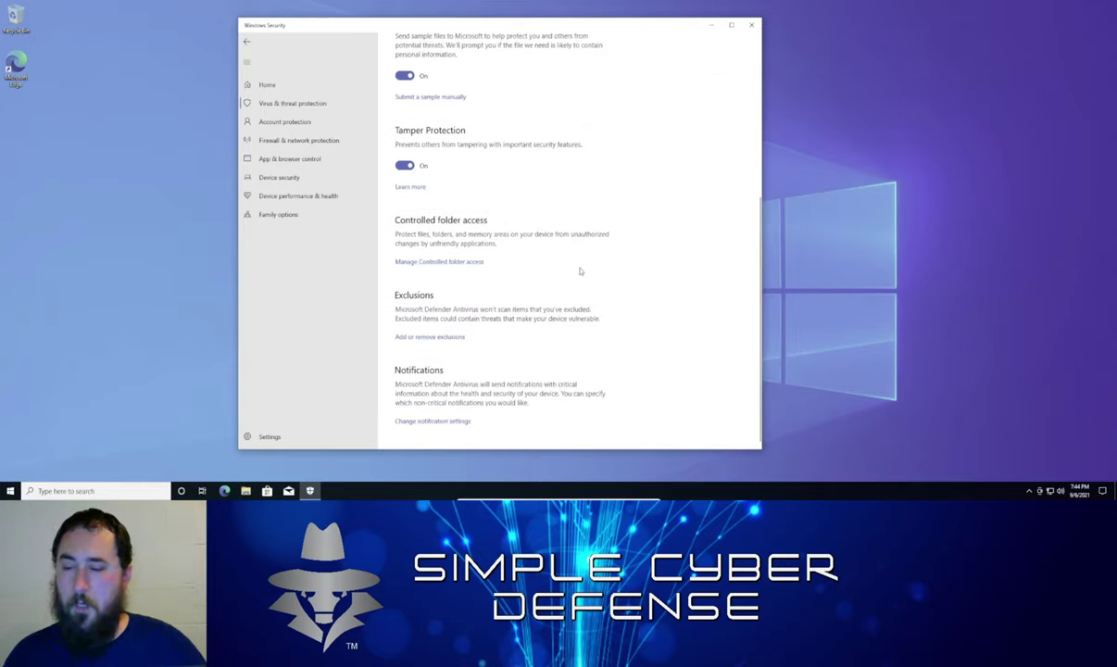
scroll(569, 271, "up", 5)
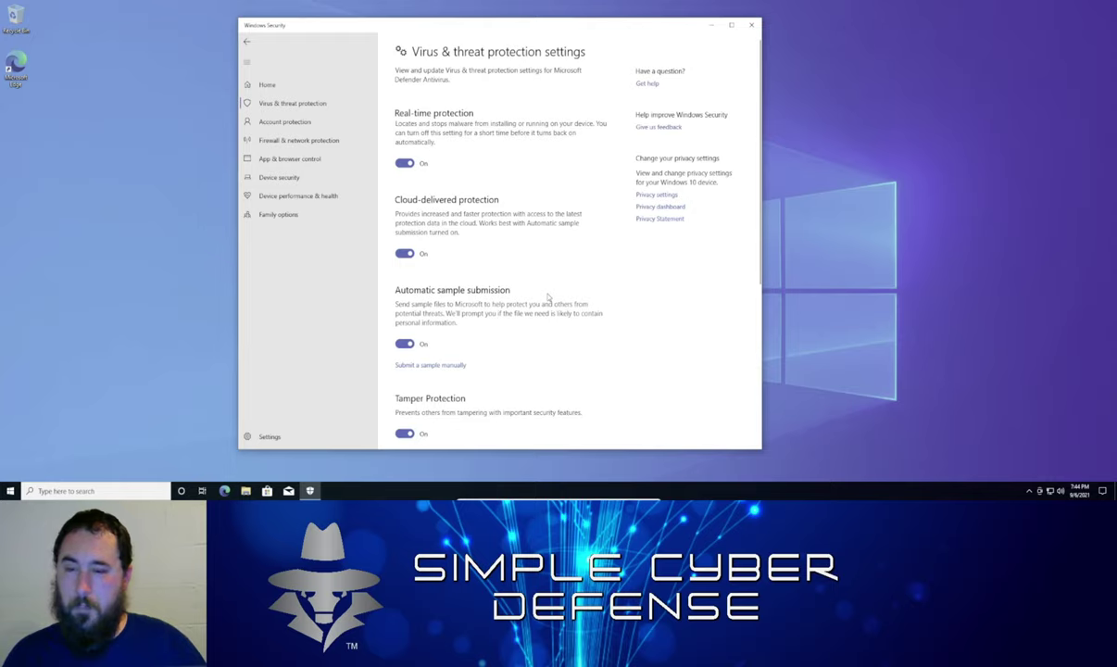
Open Ransomware protection and switch Controlled folder access off, approving the UAC prompt
left_click(280, 104)
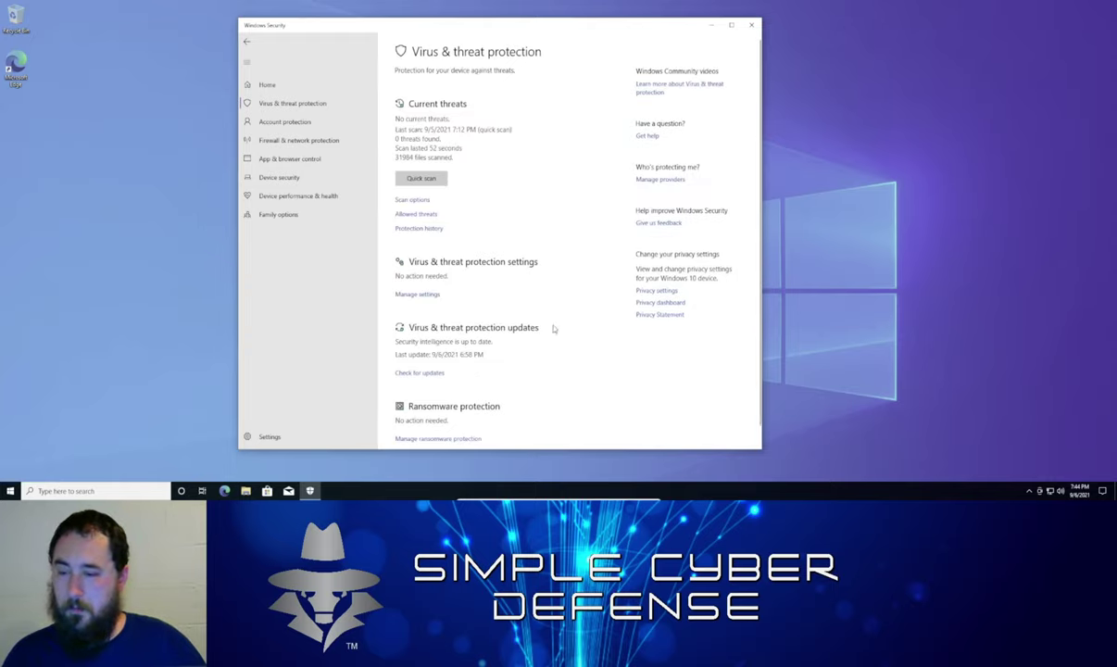
scroll(553, 328, "down", 1)
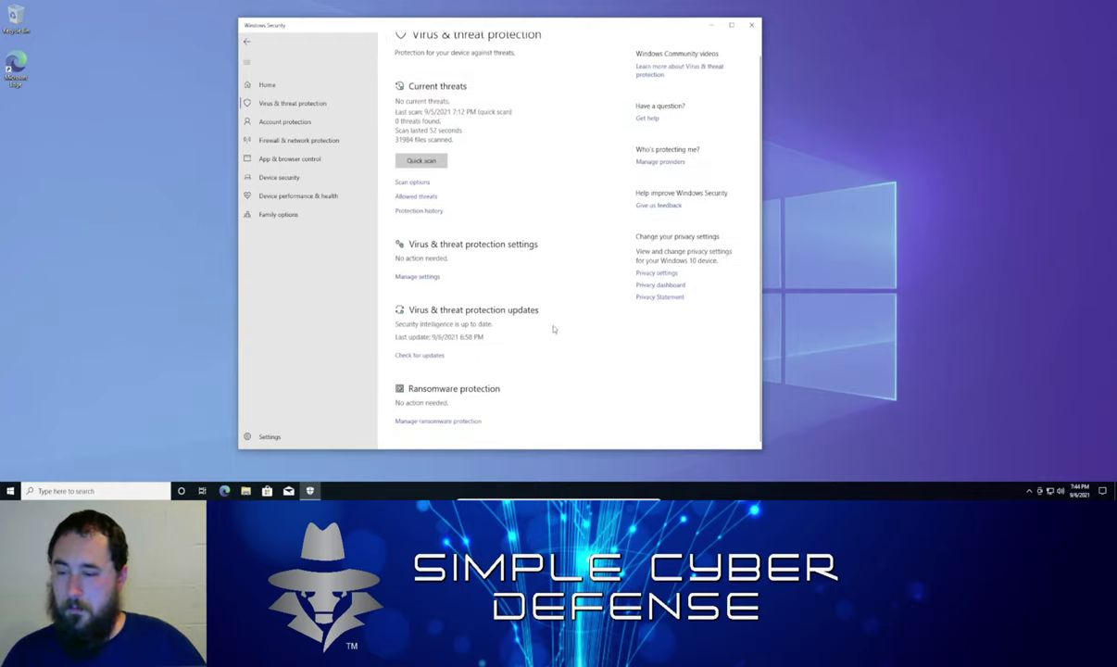
left_click(445, 422)
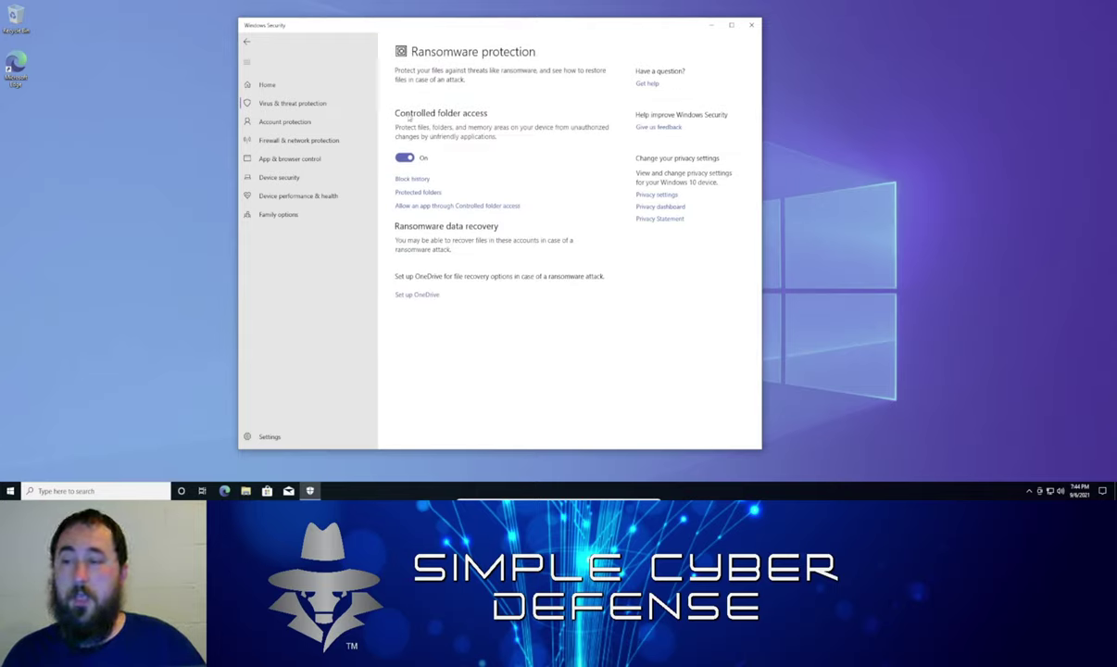
left_click(405, 157)
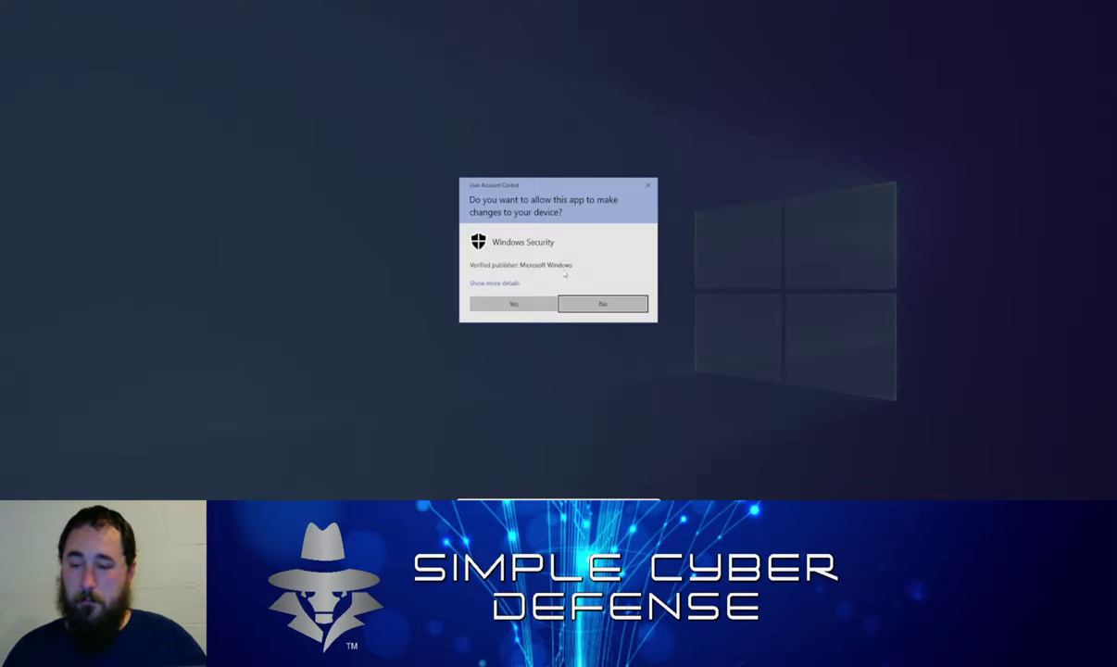
left_click(513, 304)
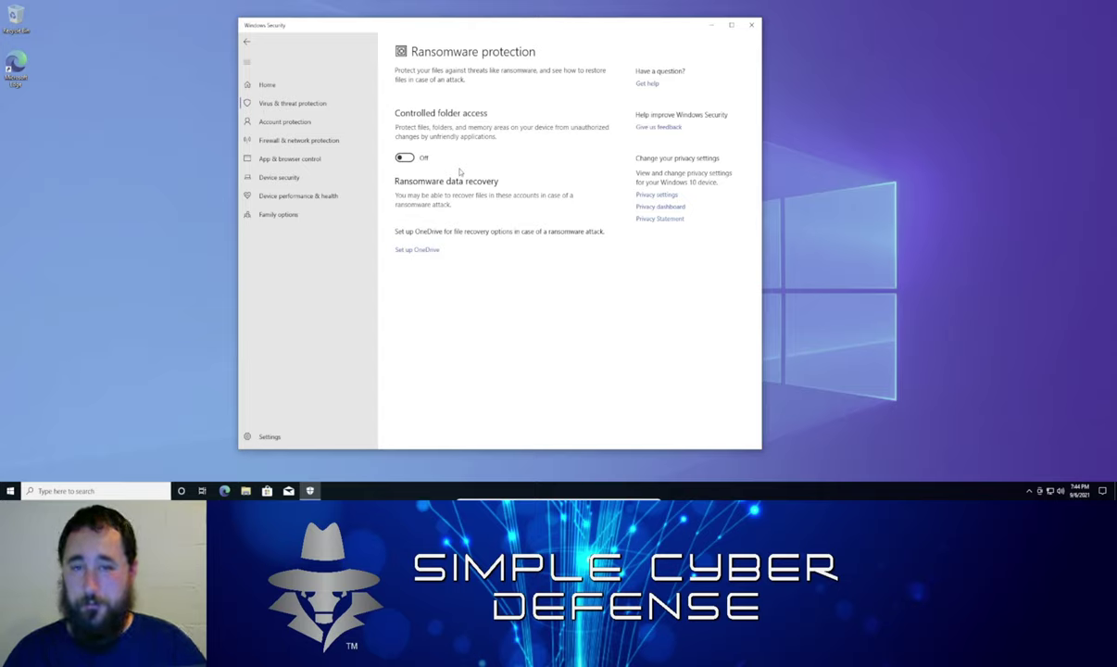
Turn Controlled folder access back on and open Protected folders, approving each prompt
left_click(404, 158)
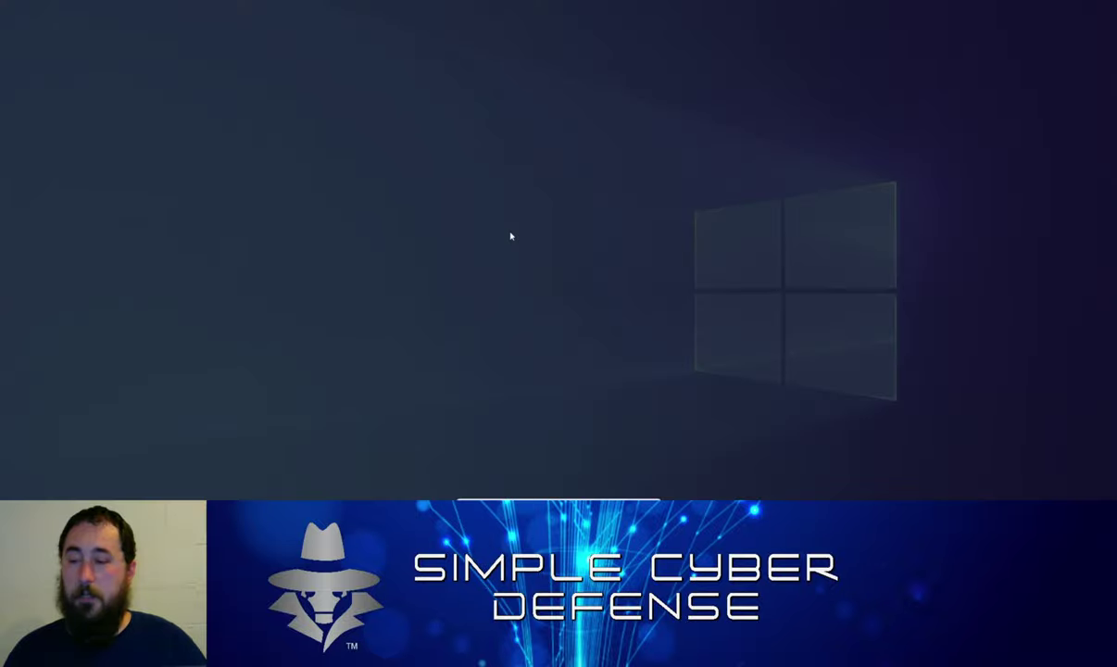
left_click(475, 306)
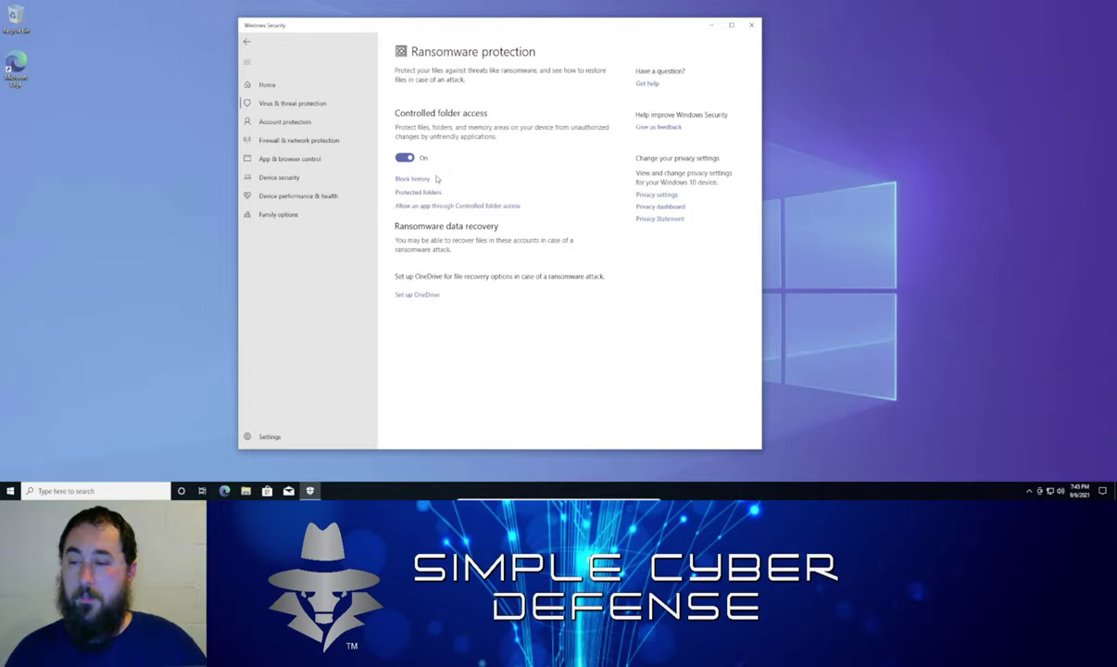
left_click(412, 197)
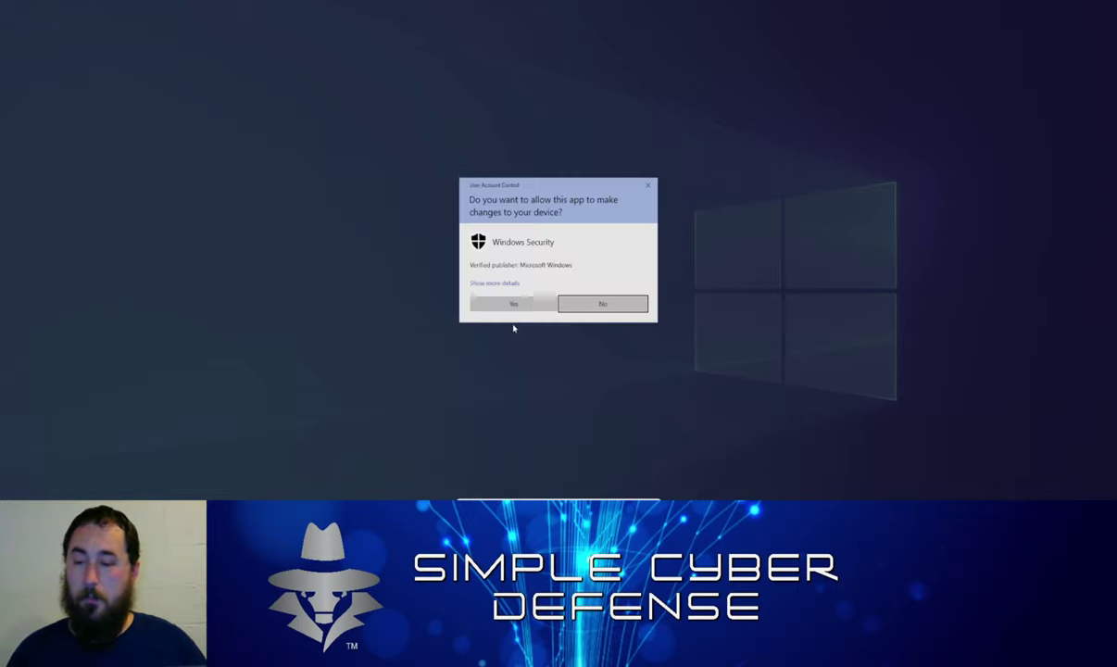
left_click(487, 306)
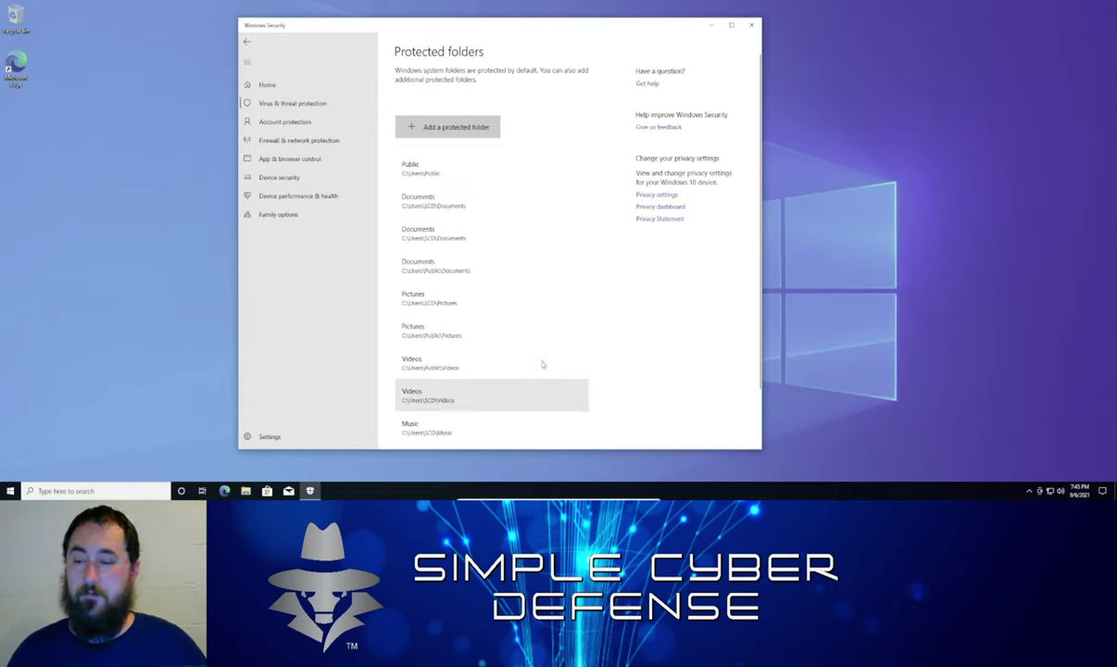
Add 3D Objects as a protected folder, then return to the Ransomware protection page
scroll(543, 362, "down", 1)
scroll(542, 362, "down", 2)
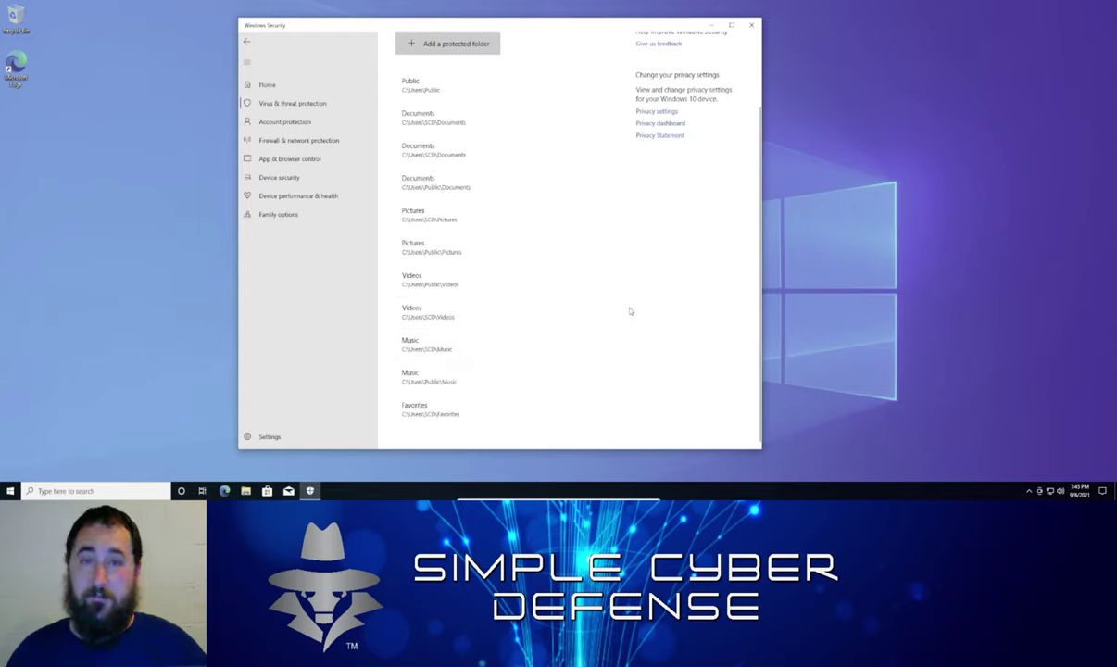
scroll(551, 354, "up", 2)
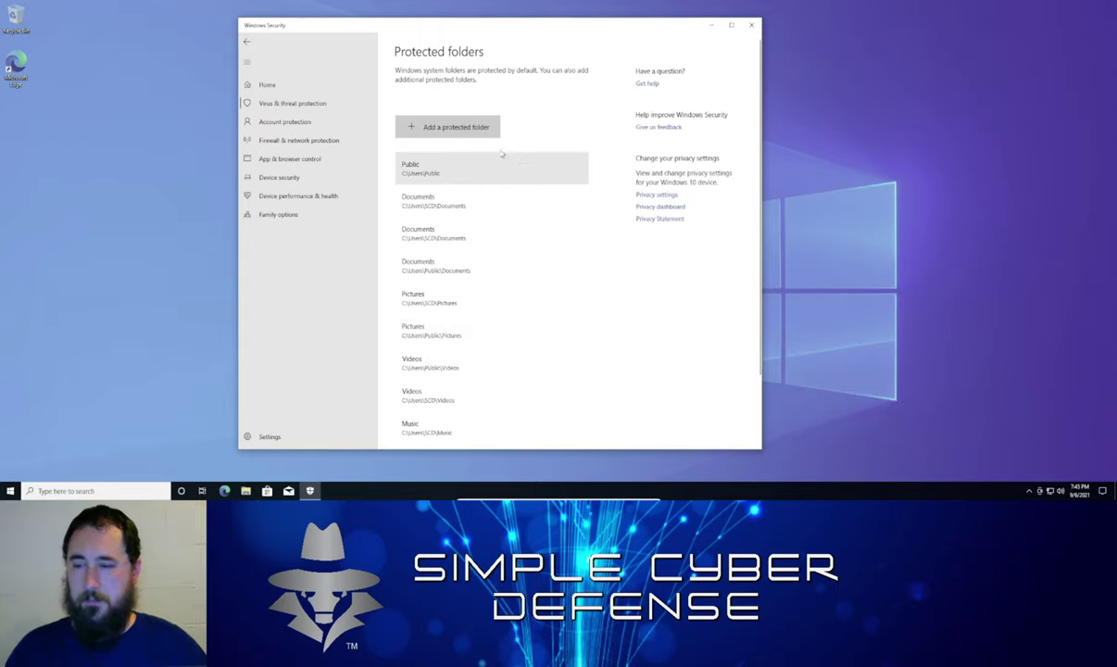
left_click(456, 133)
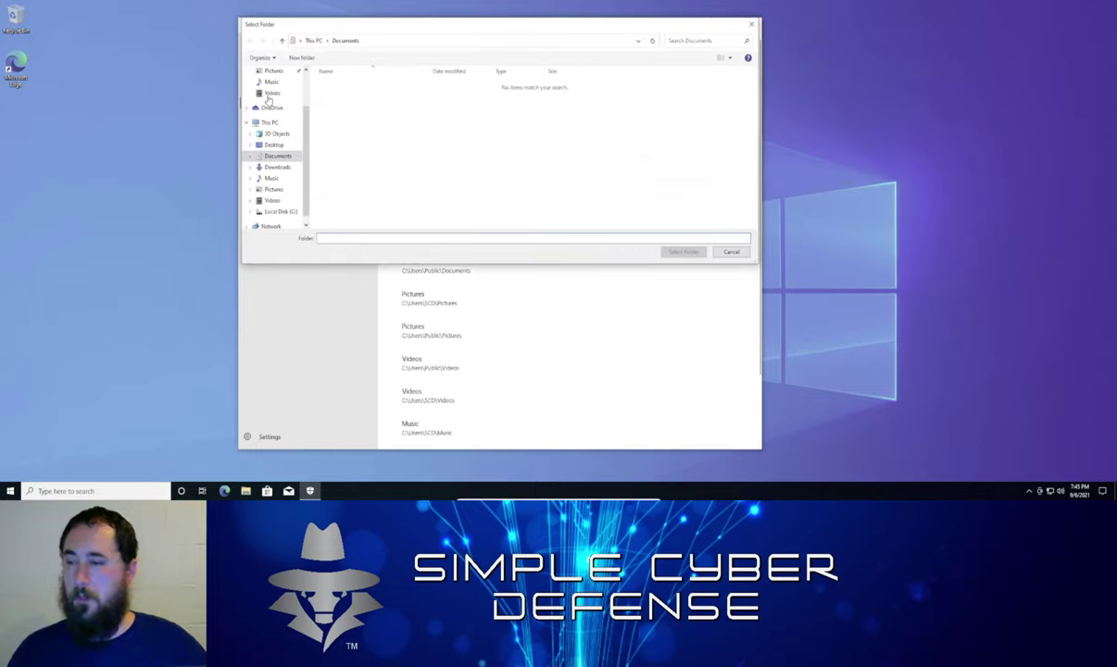
scroll(275, 109, "up", 1)
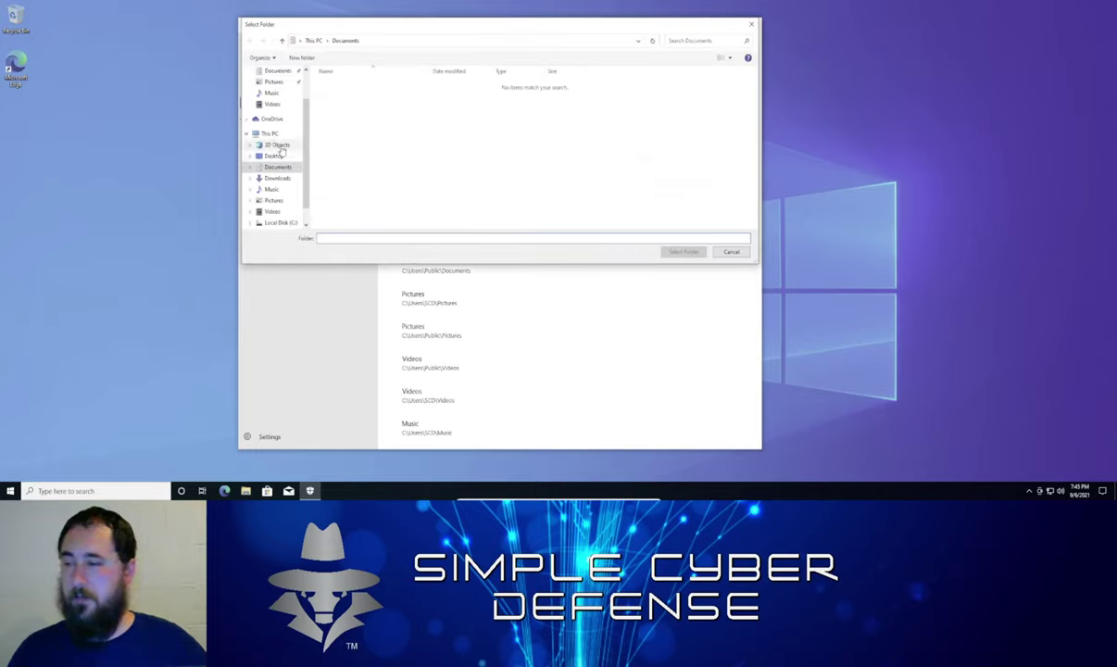
left_click(276, 144)
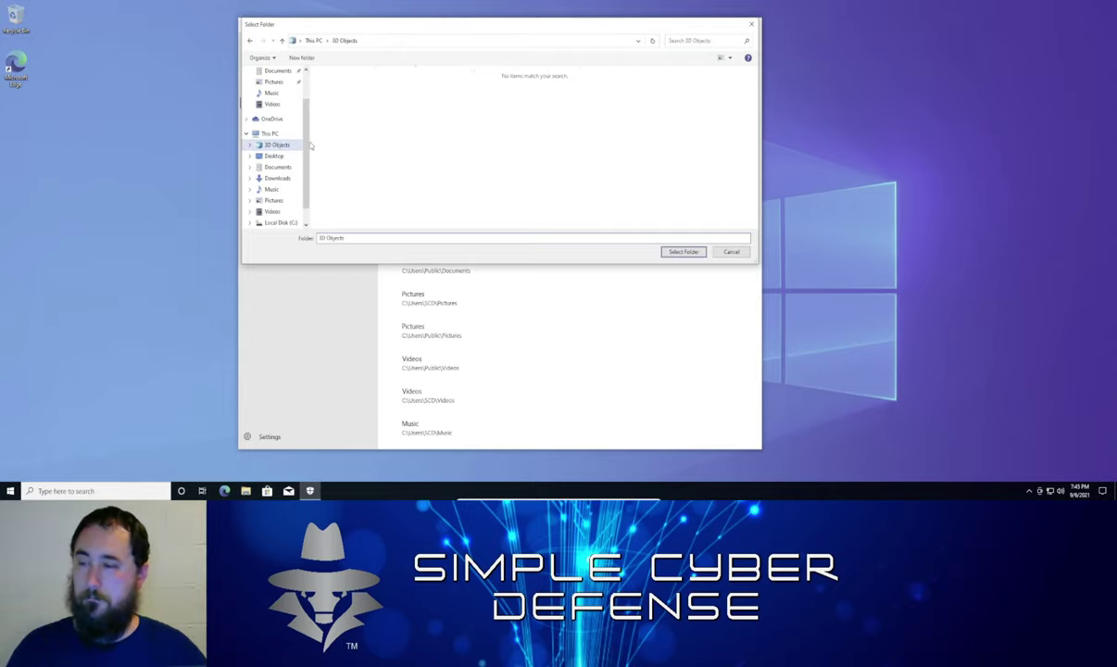
left_click(676, 251)
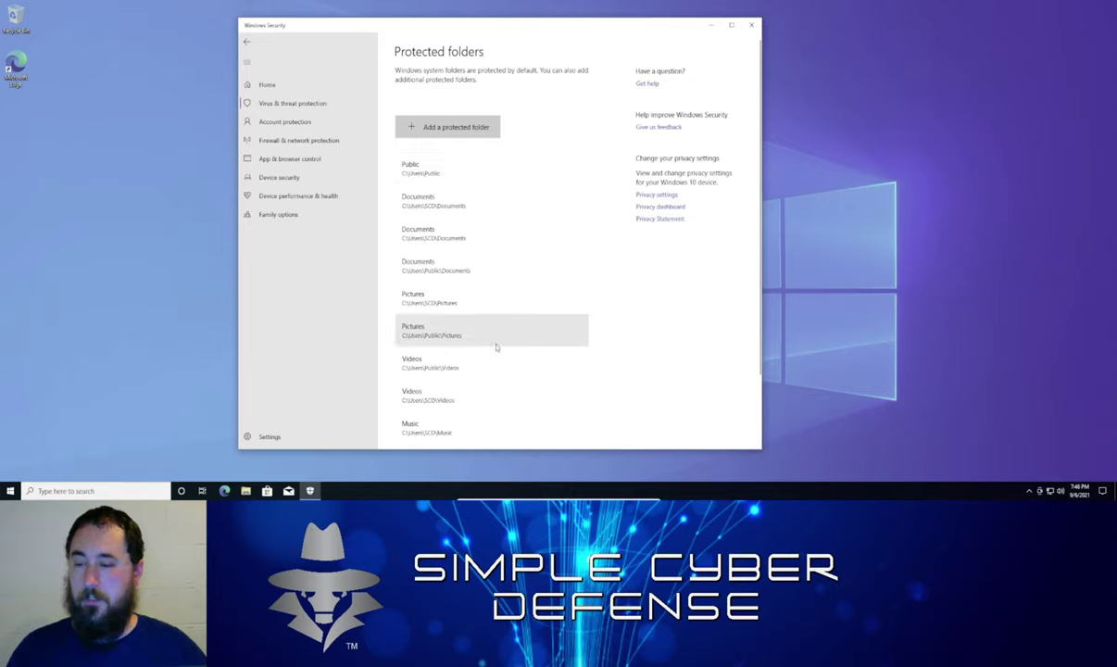
scroll(494, 345, "down", 2)
scroll(496, 348, "up", 2)
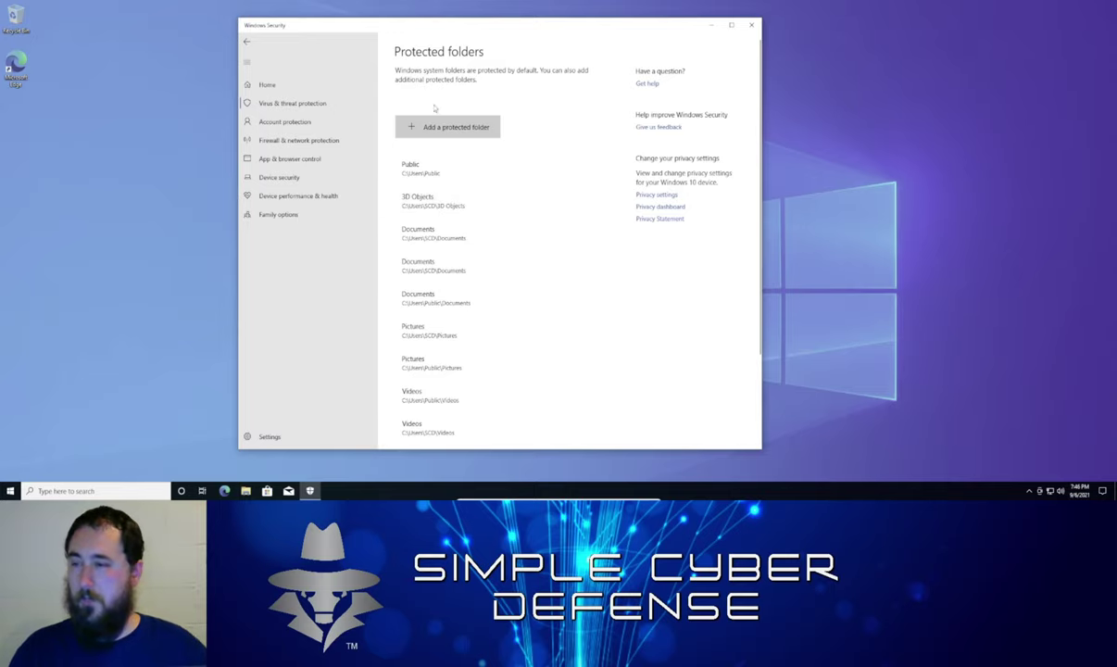
left_click(247, 41)
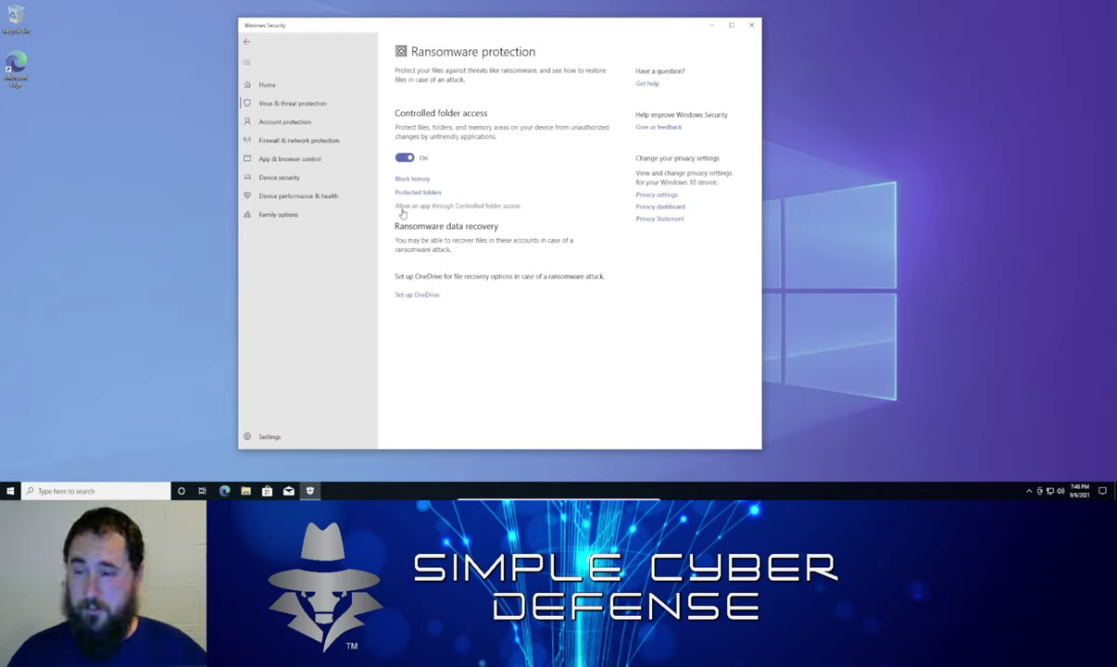
Open the Controlled folder access allowed-apps page, approving the administrator permission prompt
left_click(491, 206)
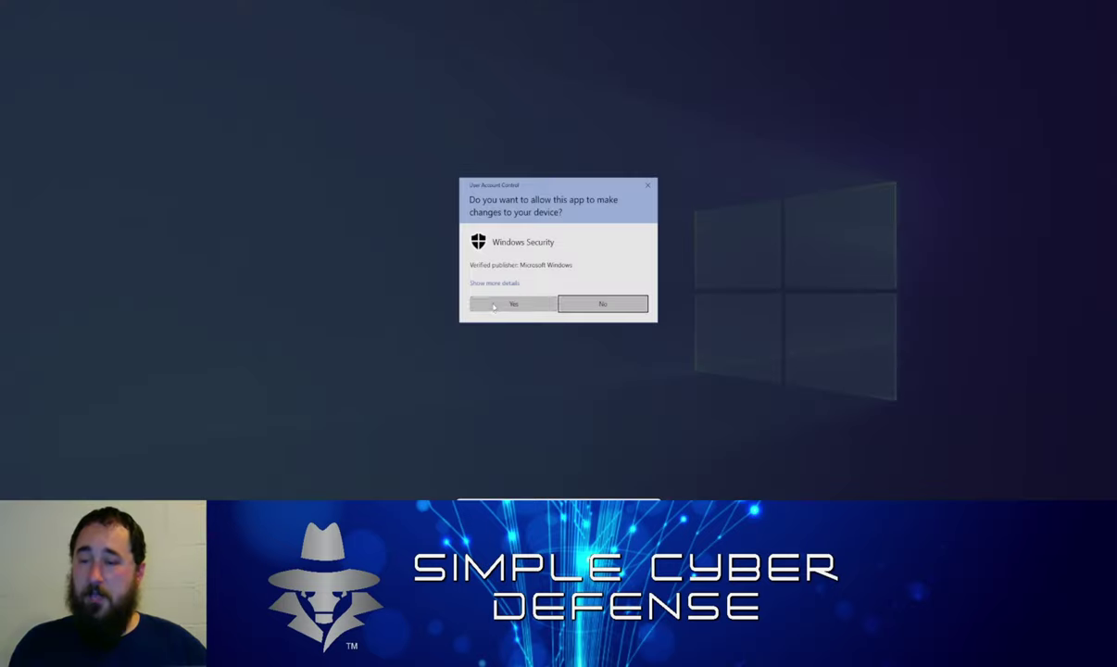
left_click(491, 304)
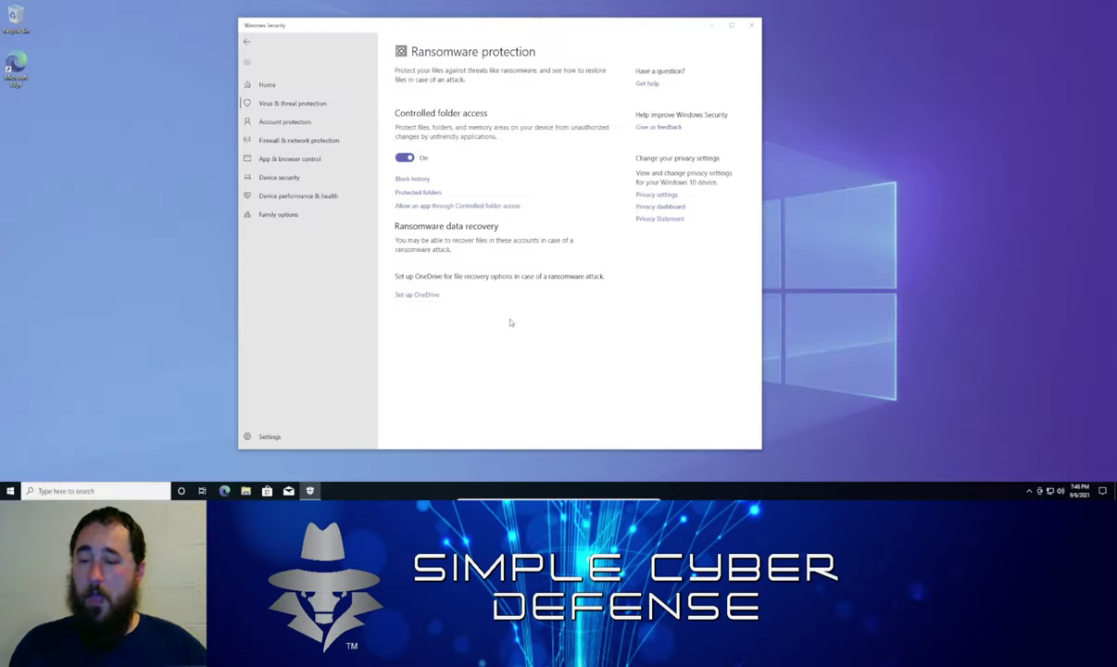
left_click(482, 211)
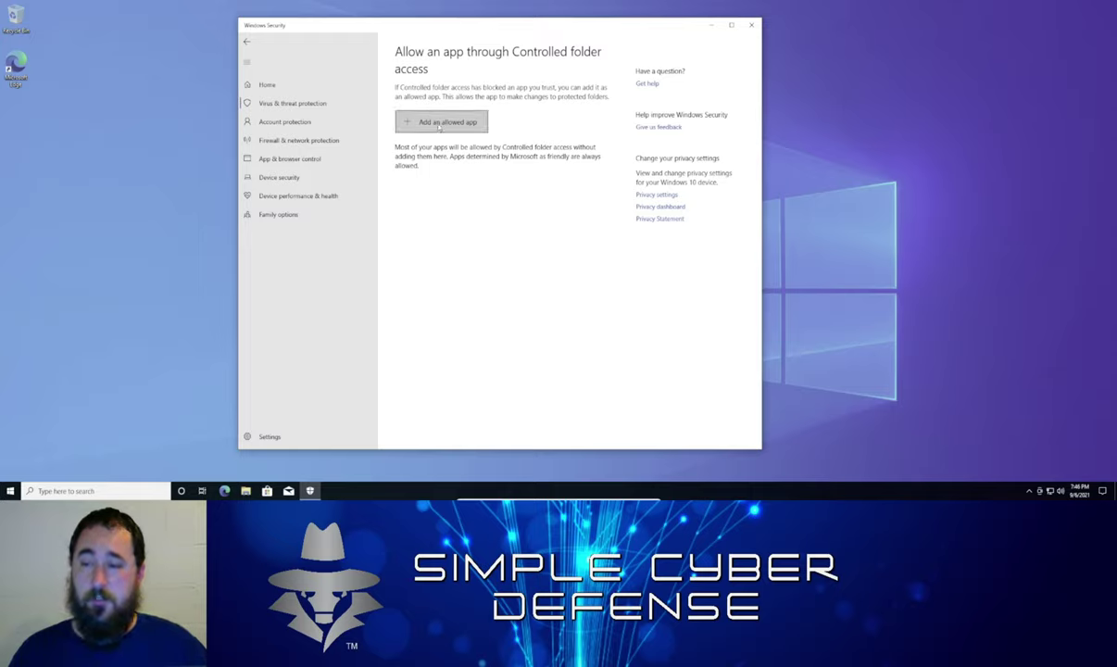
Show the 'Add an allowed app' options, dismiss them unused, and switch to Firewall & network protection
left_click(439, 125)
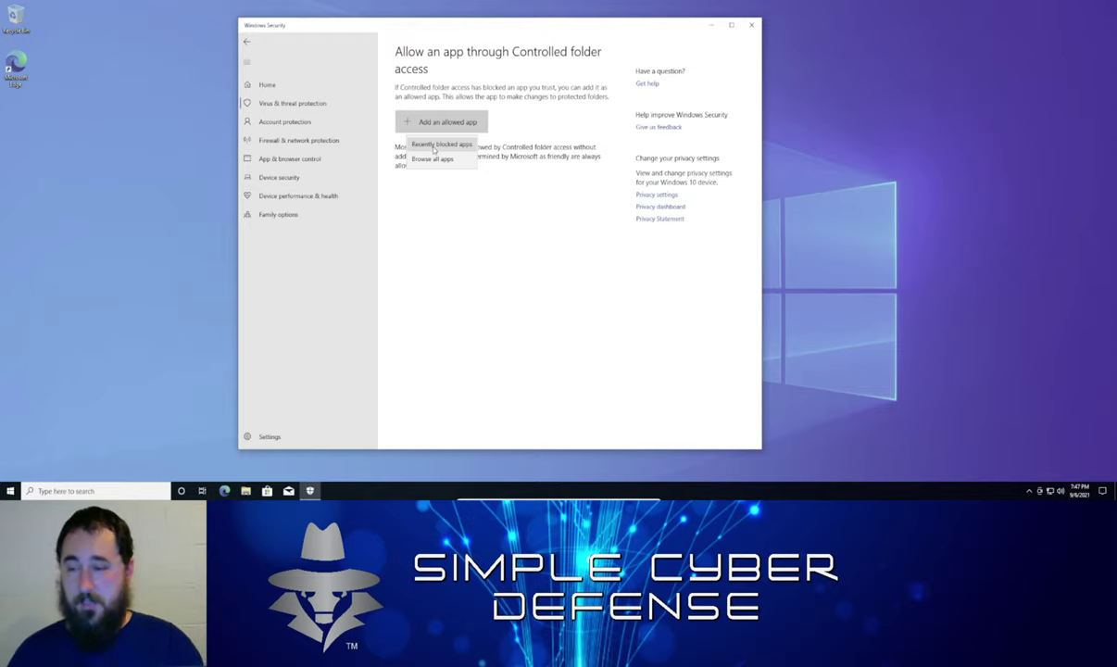
left_click(404, 317)
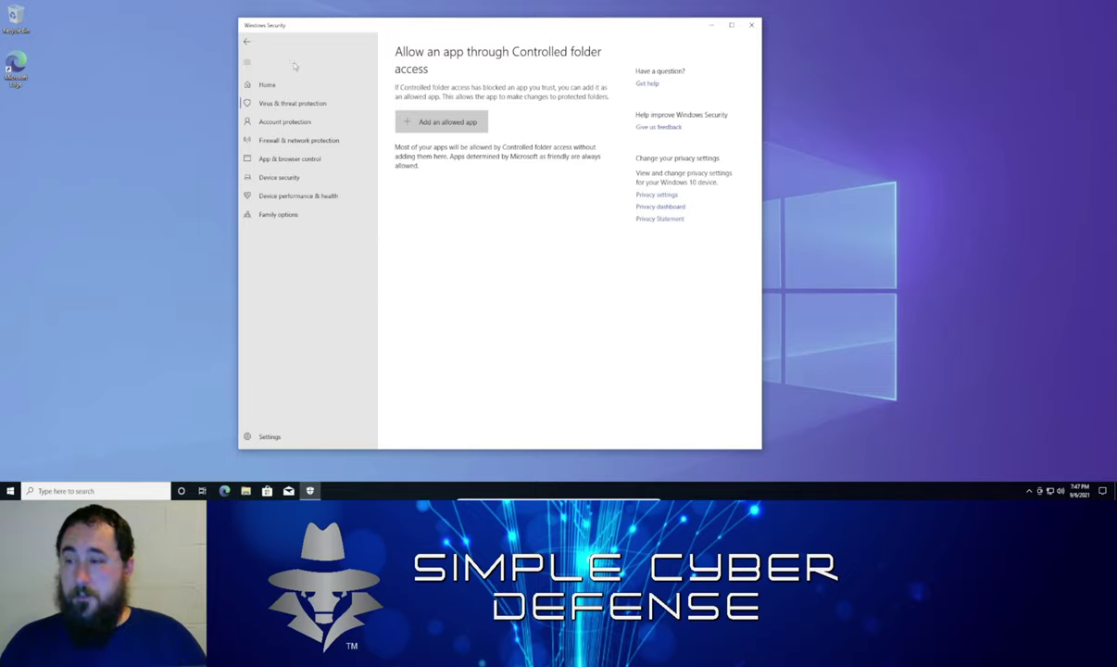
left_click(289, 142)
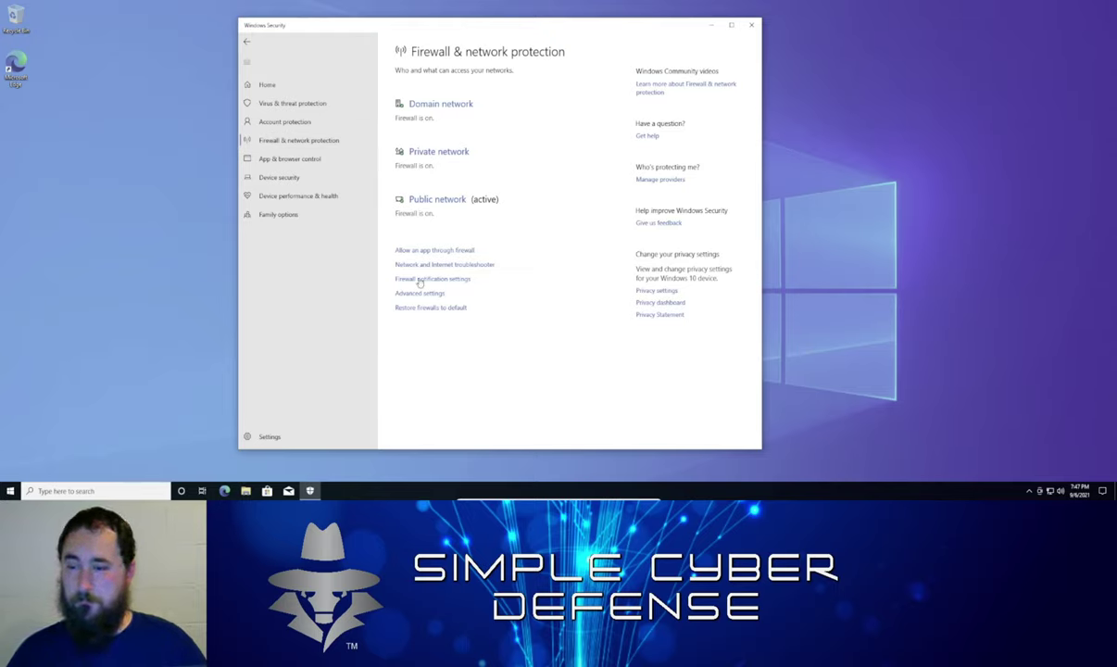
Launch 'Allow an app through firewall' from the Firewall & network protection page
left_click(429, 252)
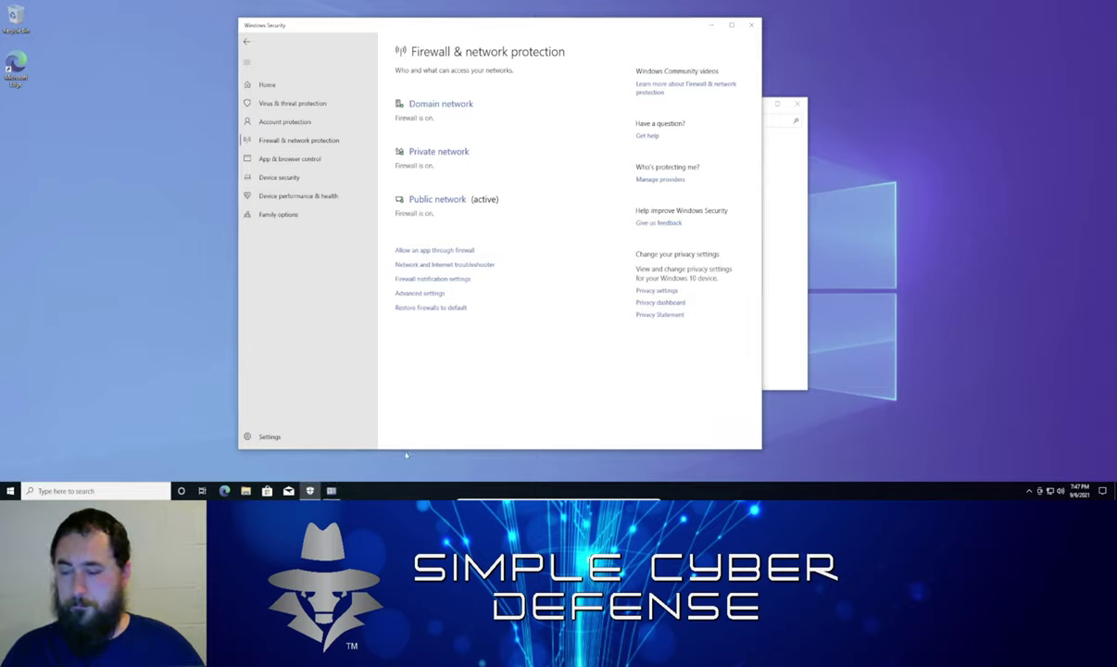
Bring the Allowed apps window forward, scroll the list and select Paint 3D
left_click(784, 271)
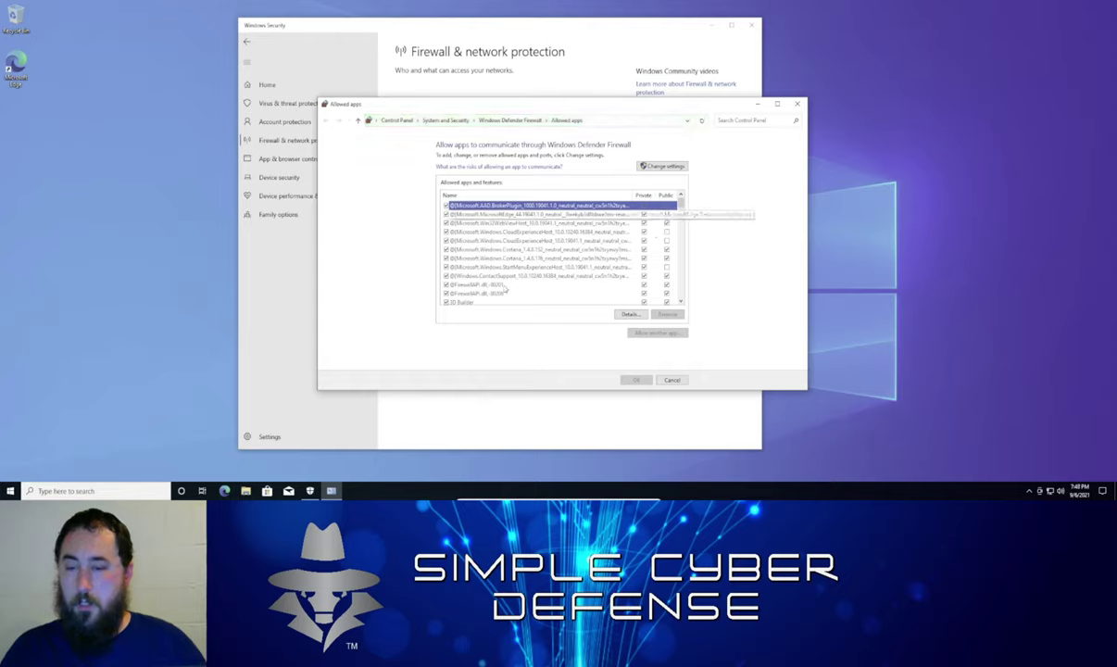
scroll(477, 271, "down", 4)
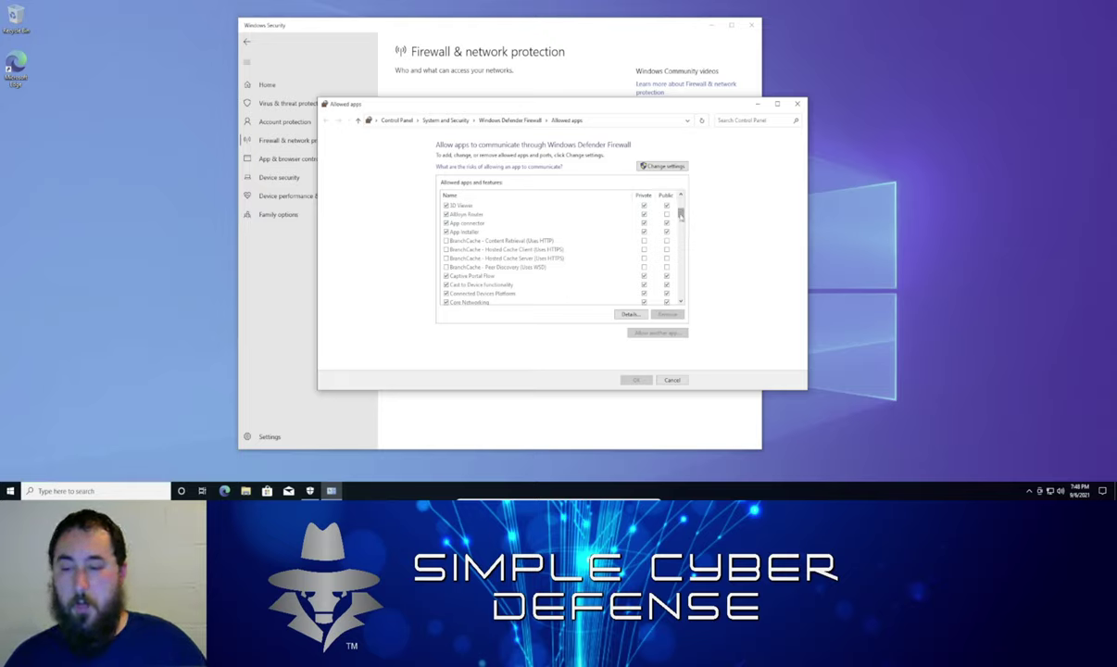
mouse_move(679, 220)
left_mouse_down()
mouse_move(680, 206)
mouse_move(688, 252)
left_mouse_up()
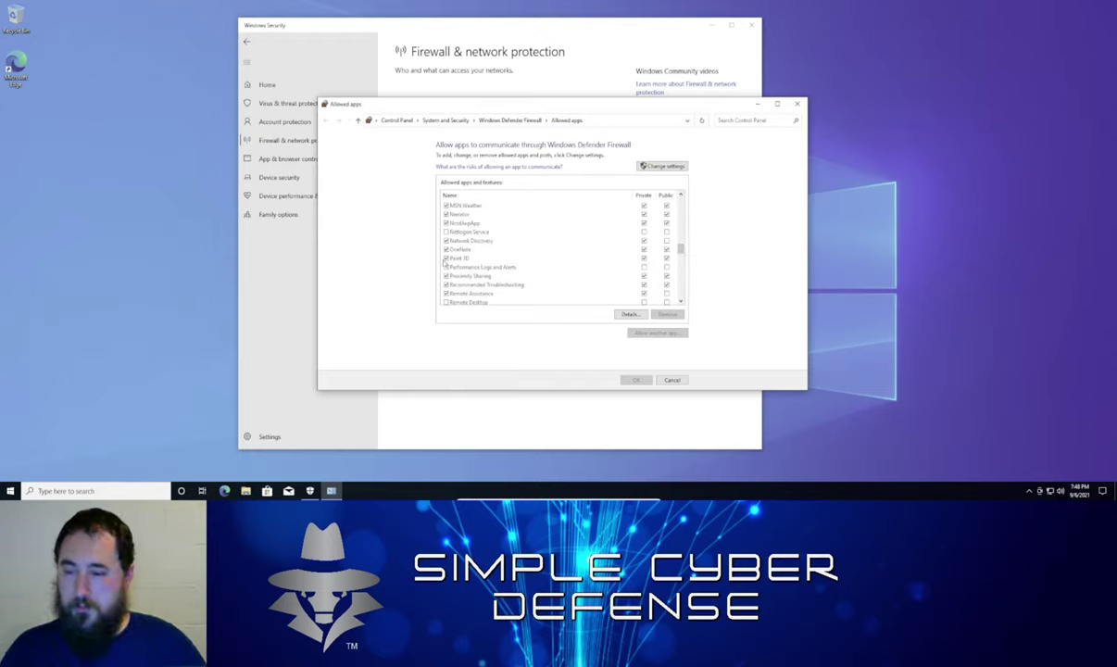
left_click(449, 257)
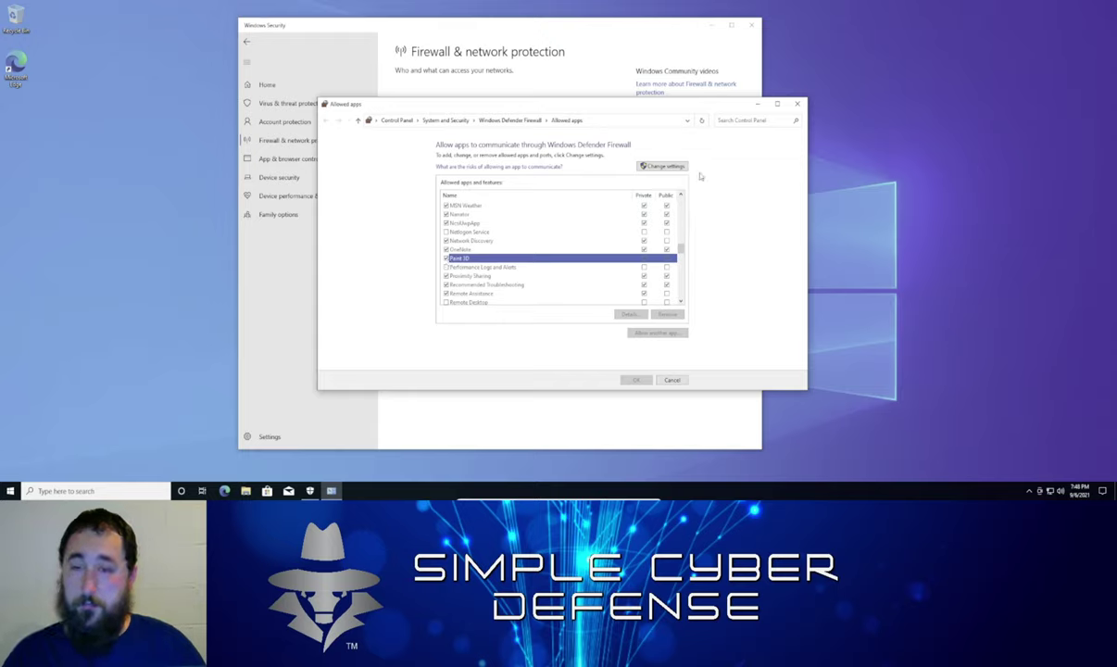
Select Remote Assistance, cancel the list without changes, and close Windows Security
scroll(543, 304, "down", 3)
scroll(543, 305, "down", 5)
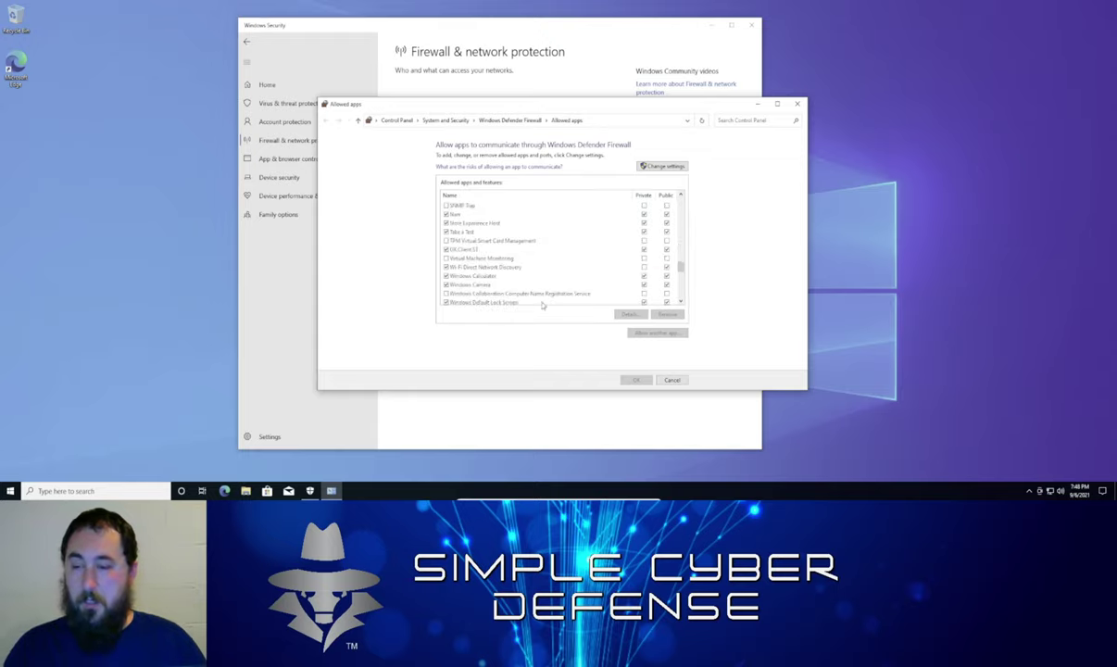
scroll(543, 305, "up", 5)
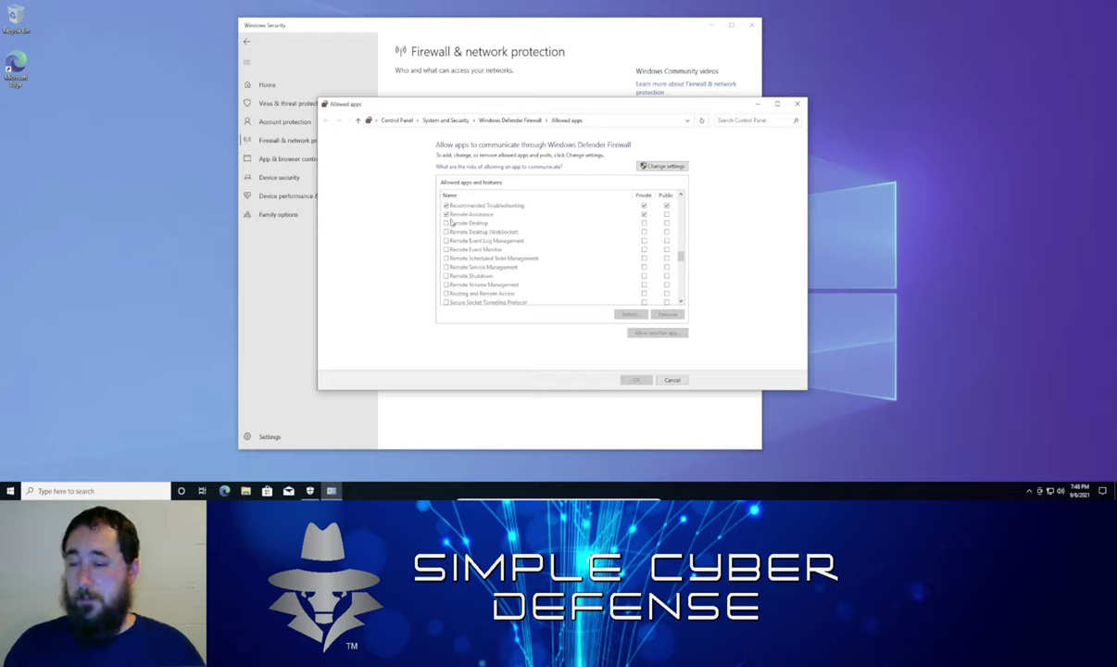
left_click(452, 215)
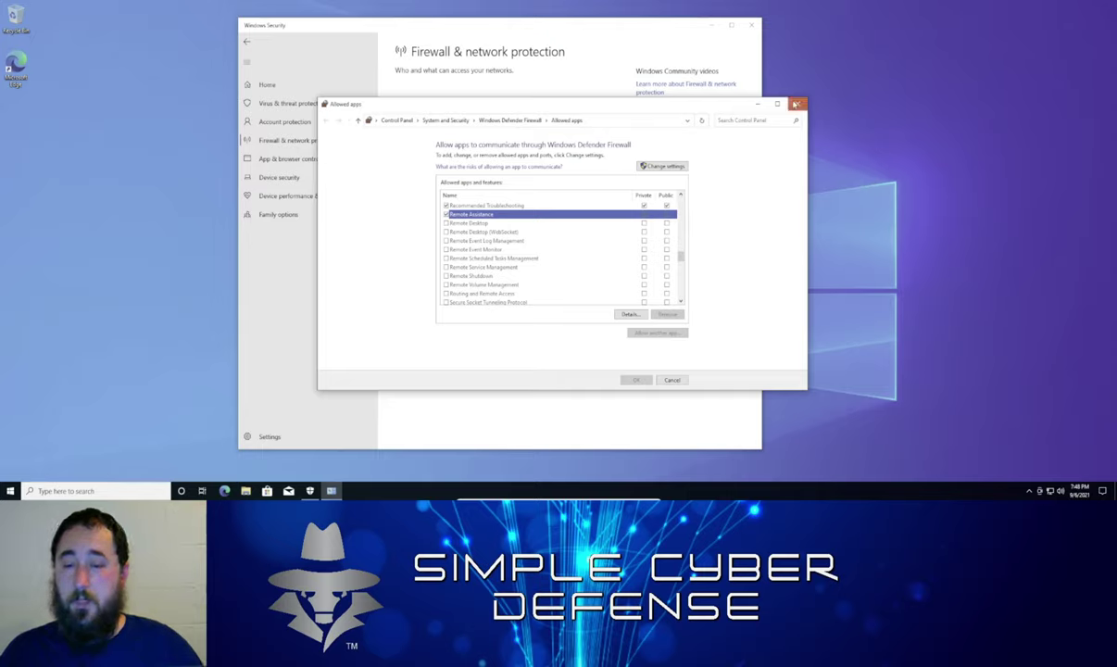
left_click(660, 377)
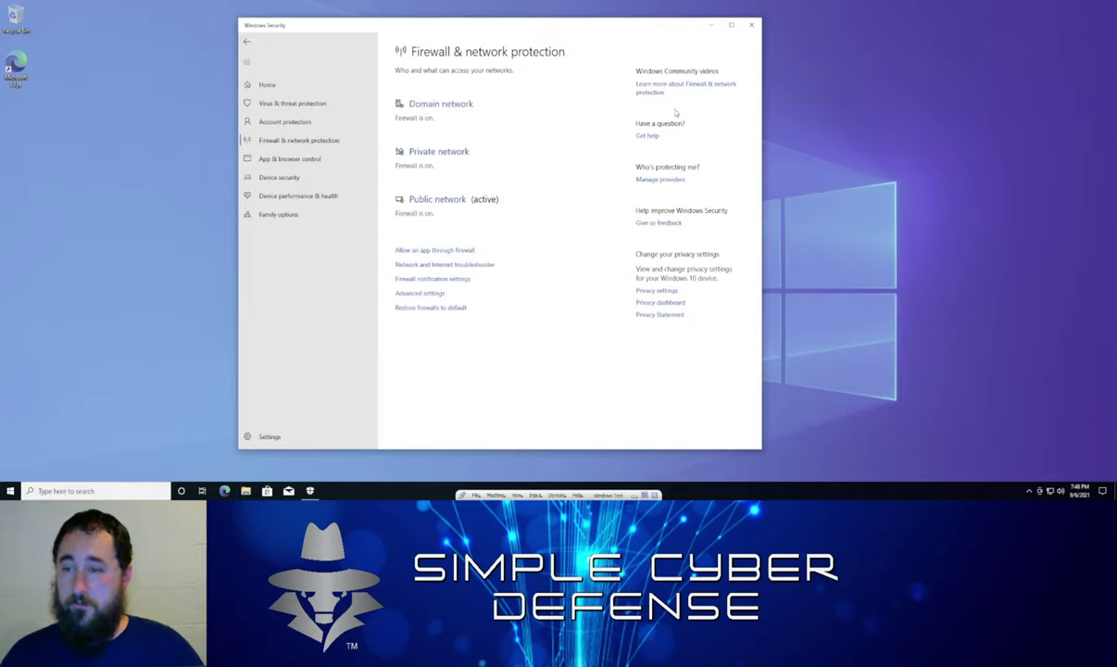
left_click(751, 25)
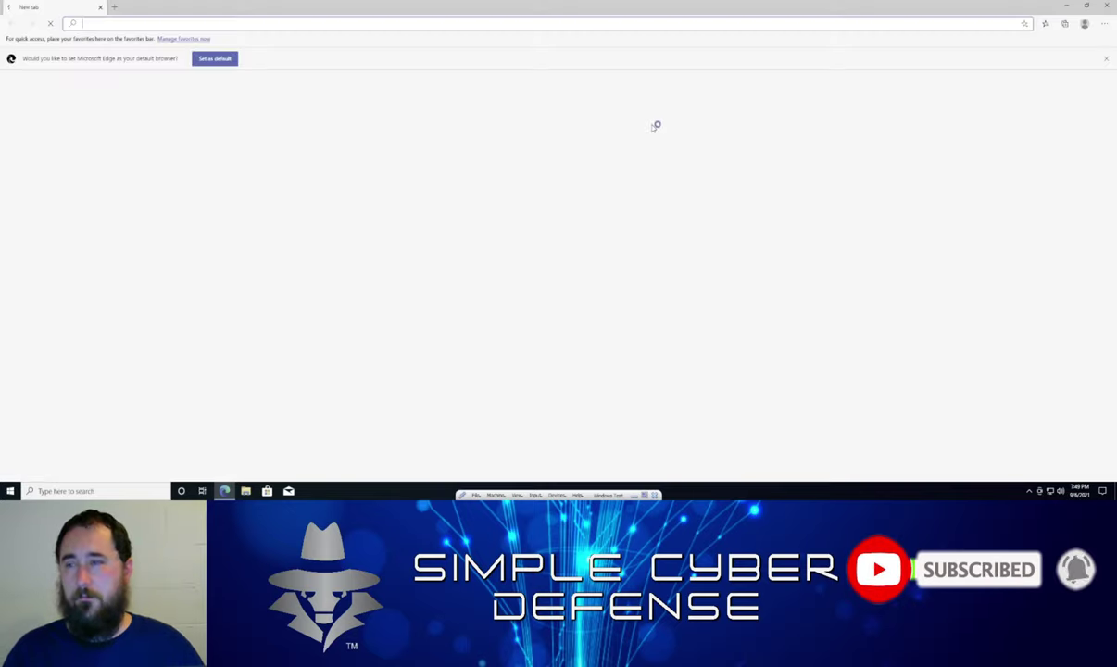
Move the Edge window to the top, load bitdefender.com, then minimize the browser
double_click(602, 15)
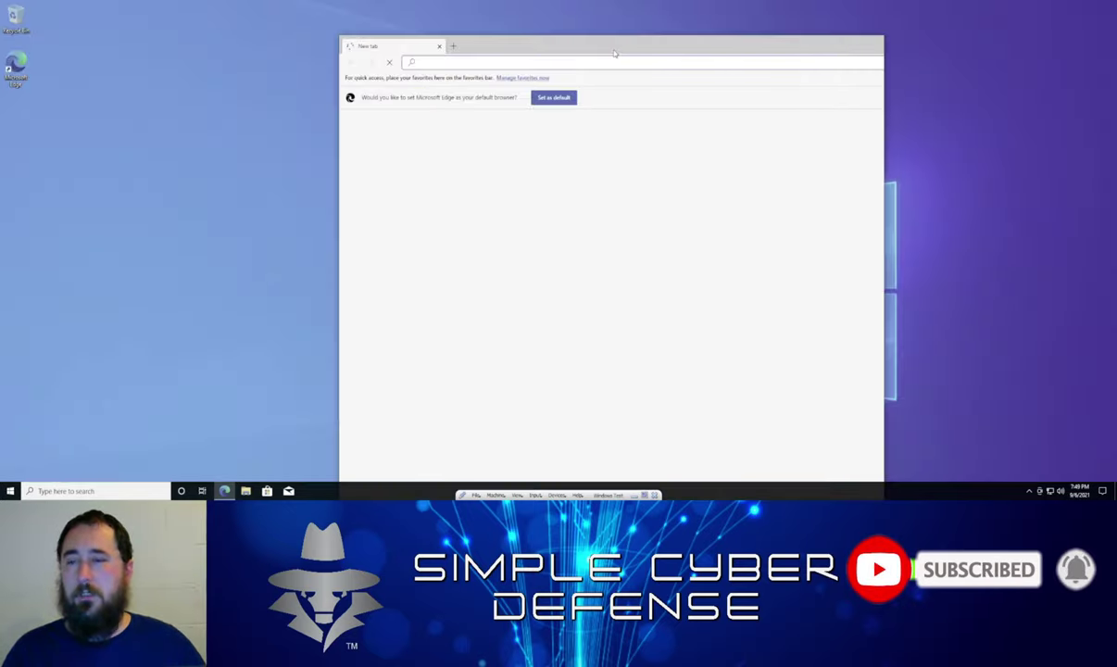
left_click_drag(623, 49, 585, 19)
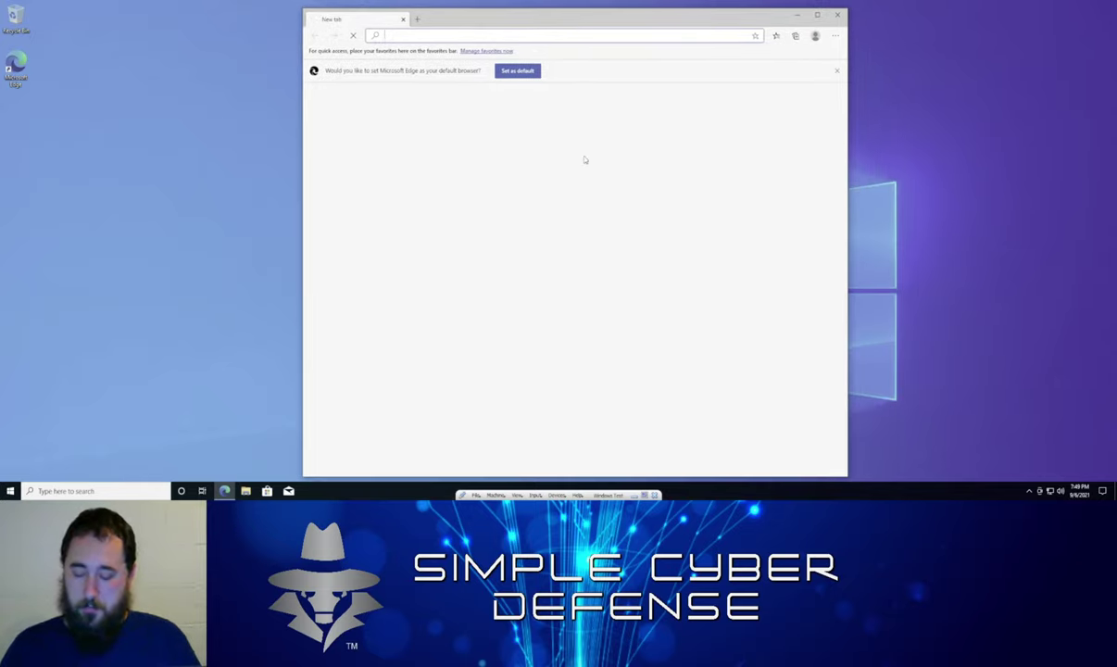
type("bit")
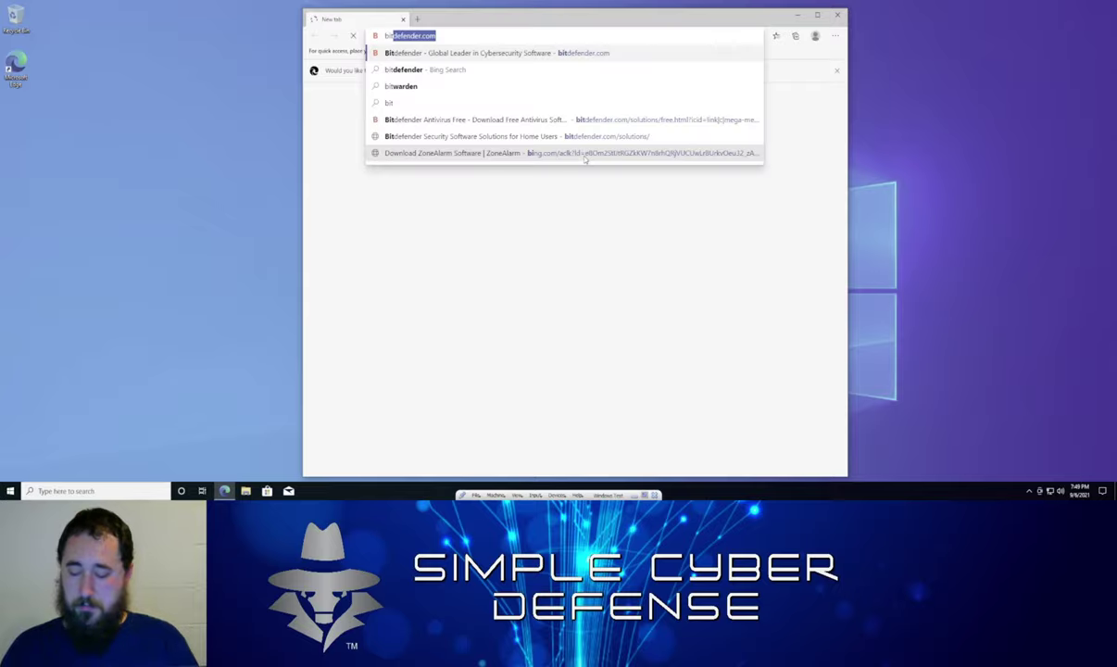
type("defend")
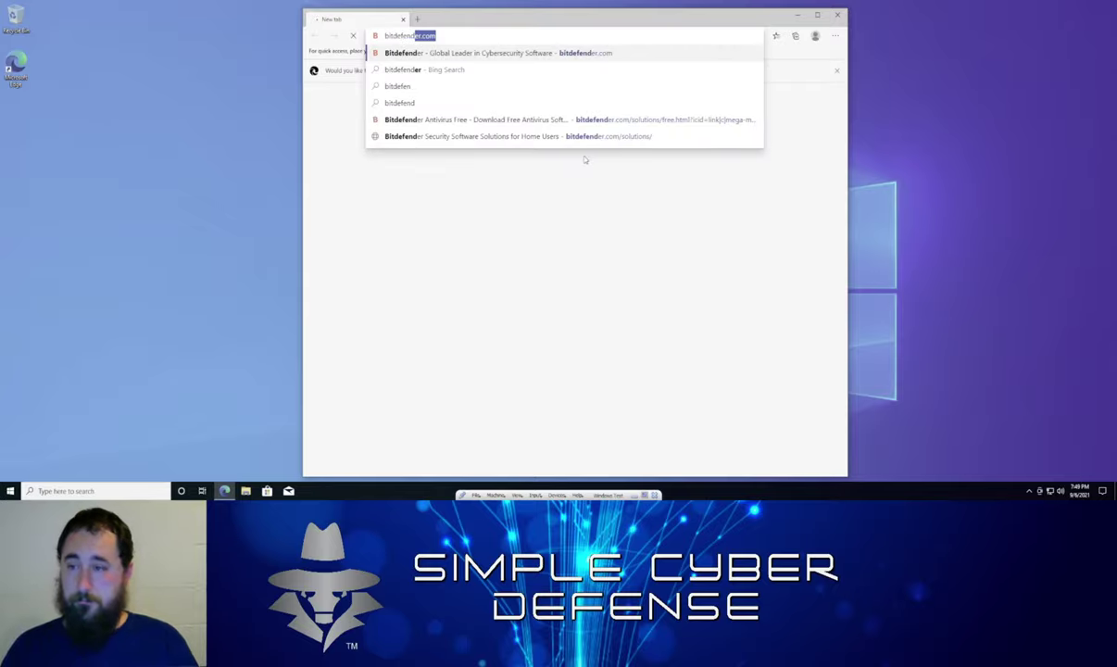
key("Return")
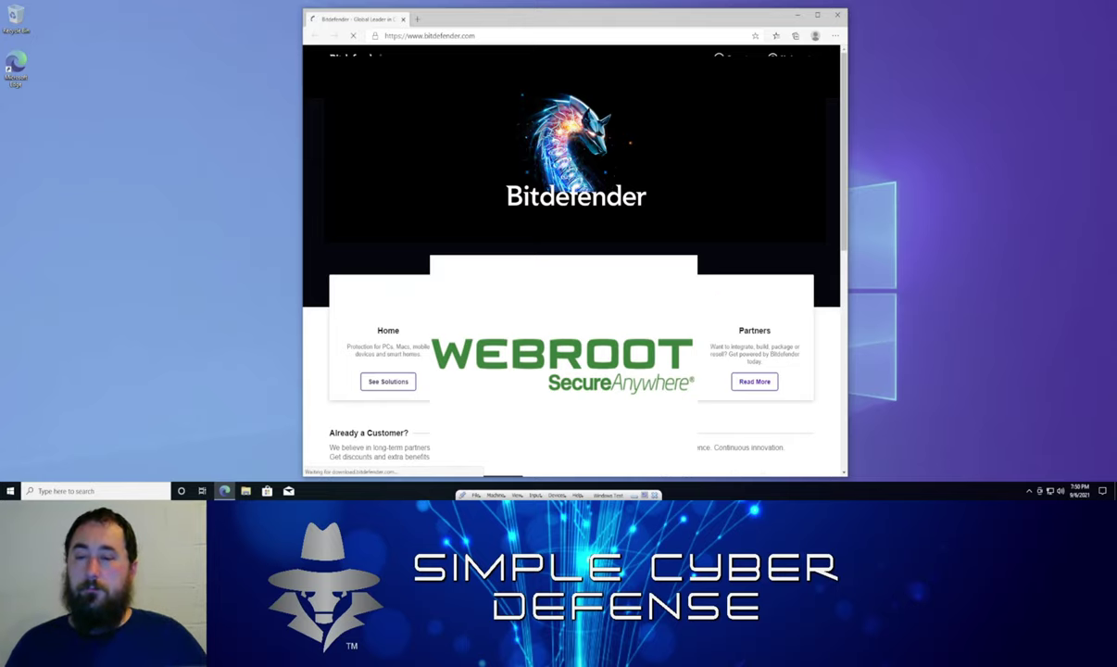
left_click(795, 15)
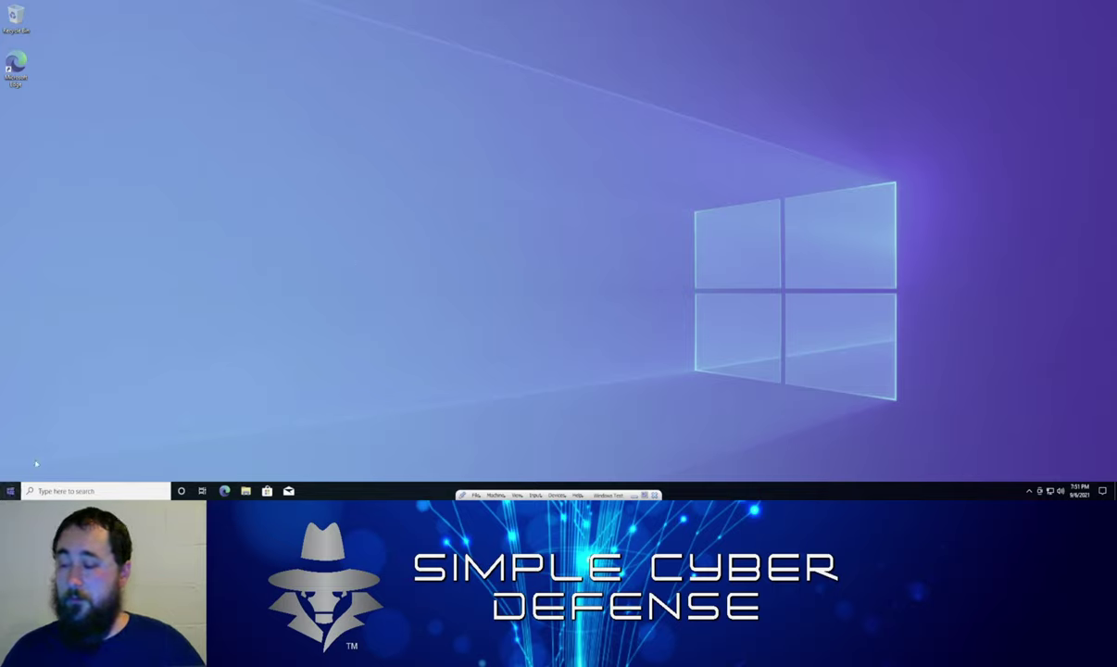
Launch Settings from Start and open the Accounts tile to reach Your info
left_click(10, 491)
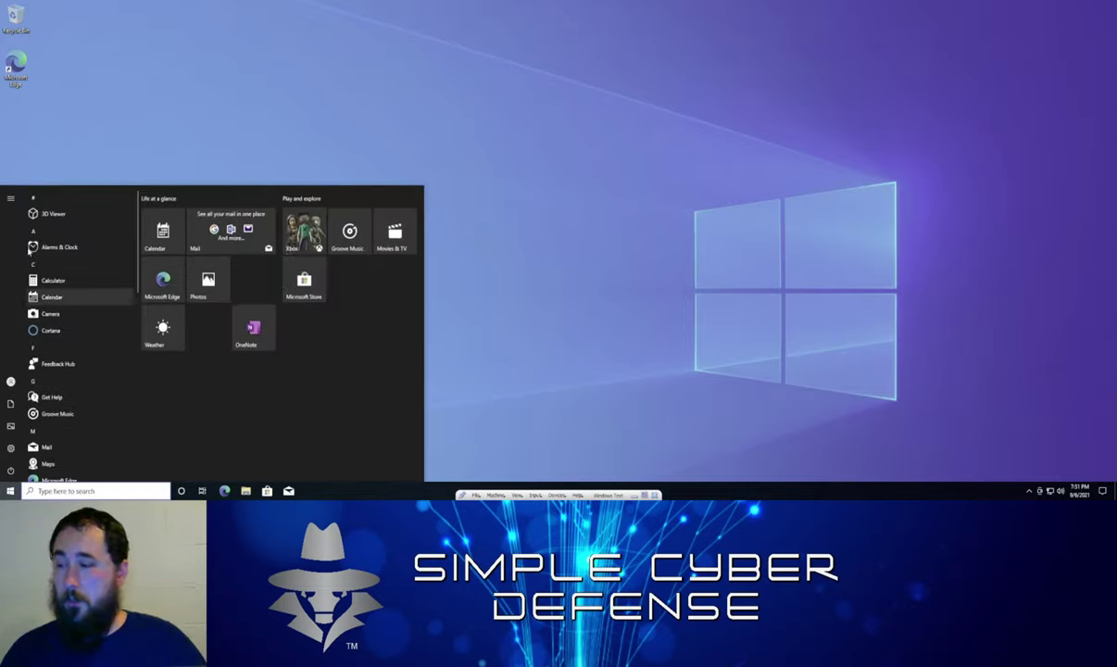
mouse_move(16, 380)
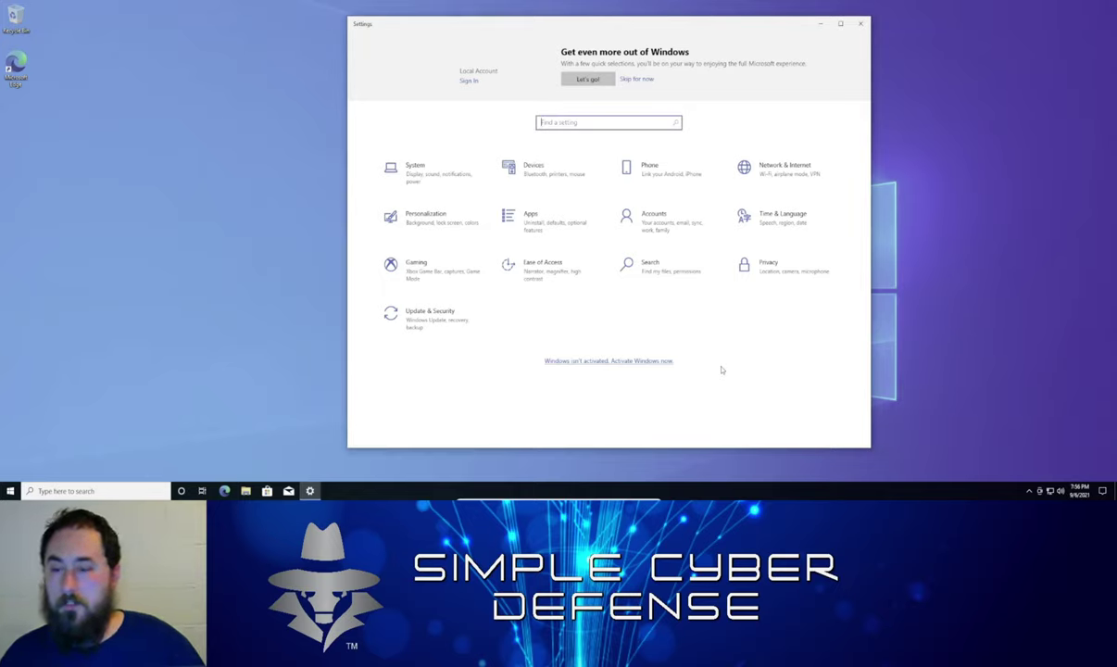
left_click(663, 232)
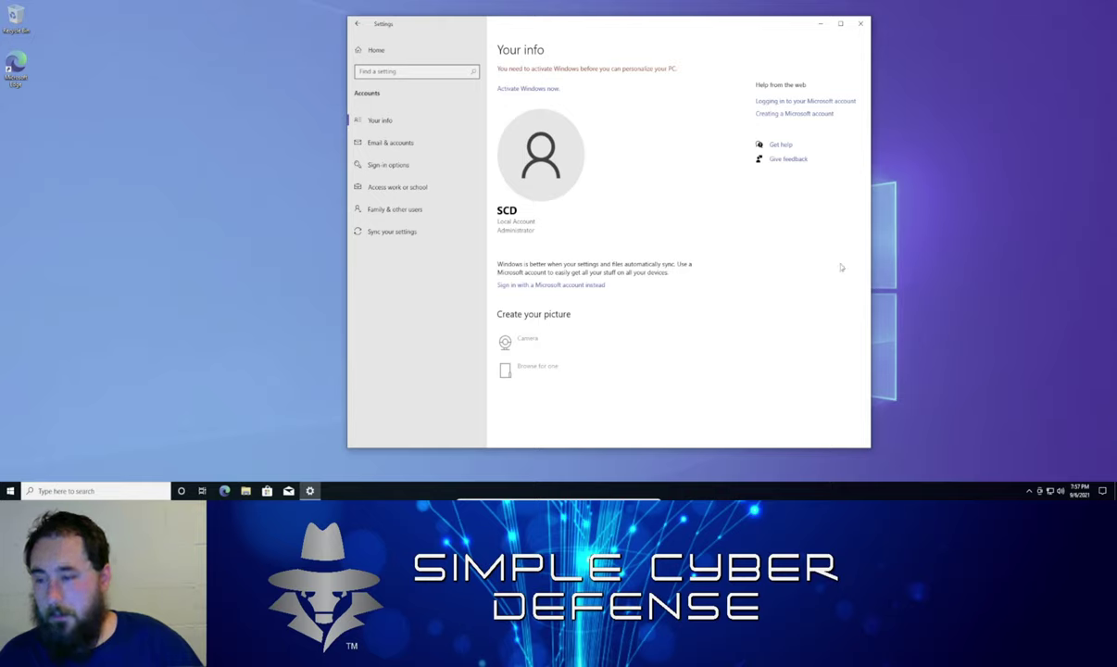
Open Sign-in options and expand the Password entry, which shows a password already set
left_click(405, 168)
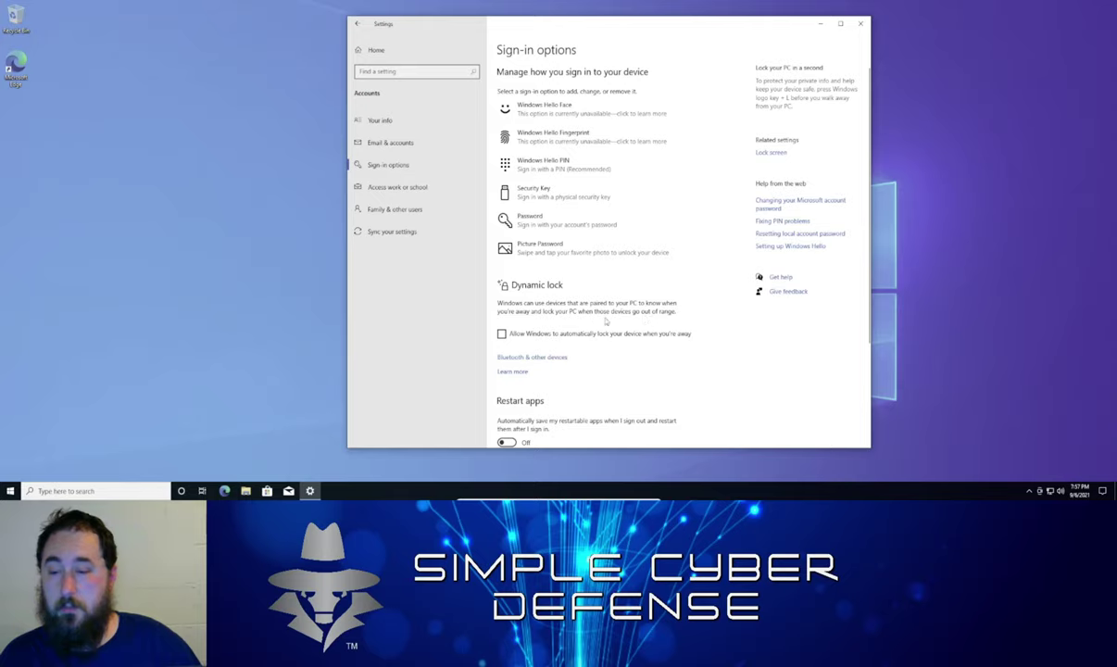
left_click(564, 222)
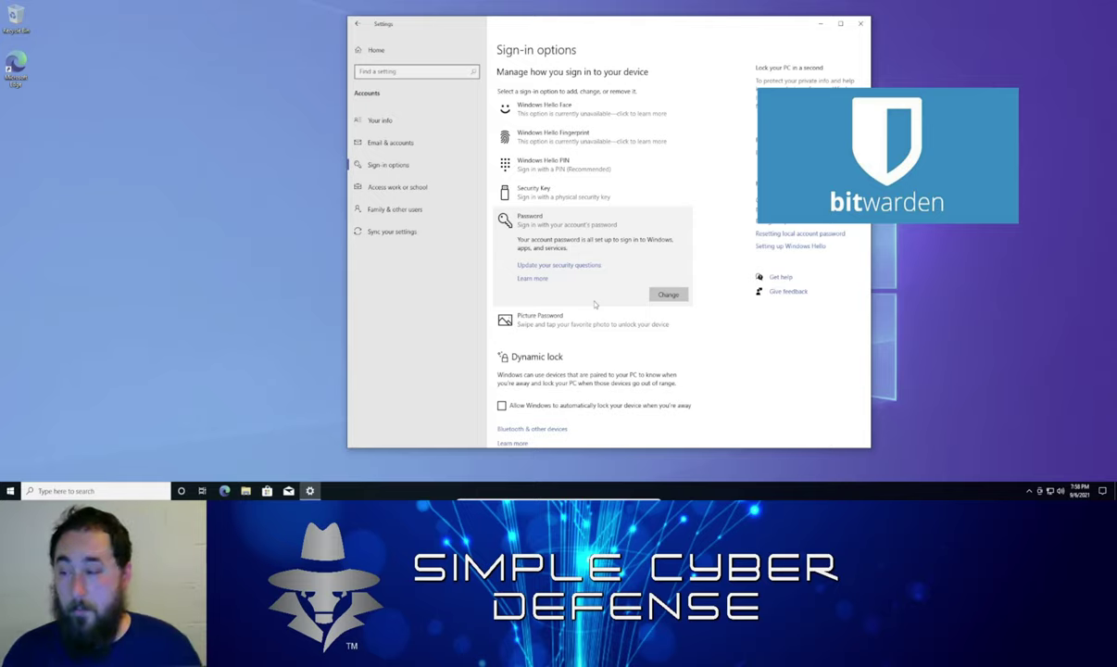
Expand the Security Key entry in Sign-in options to show its details
left_click(529, 193)
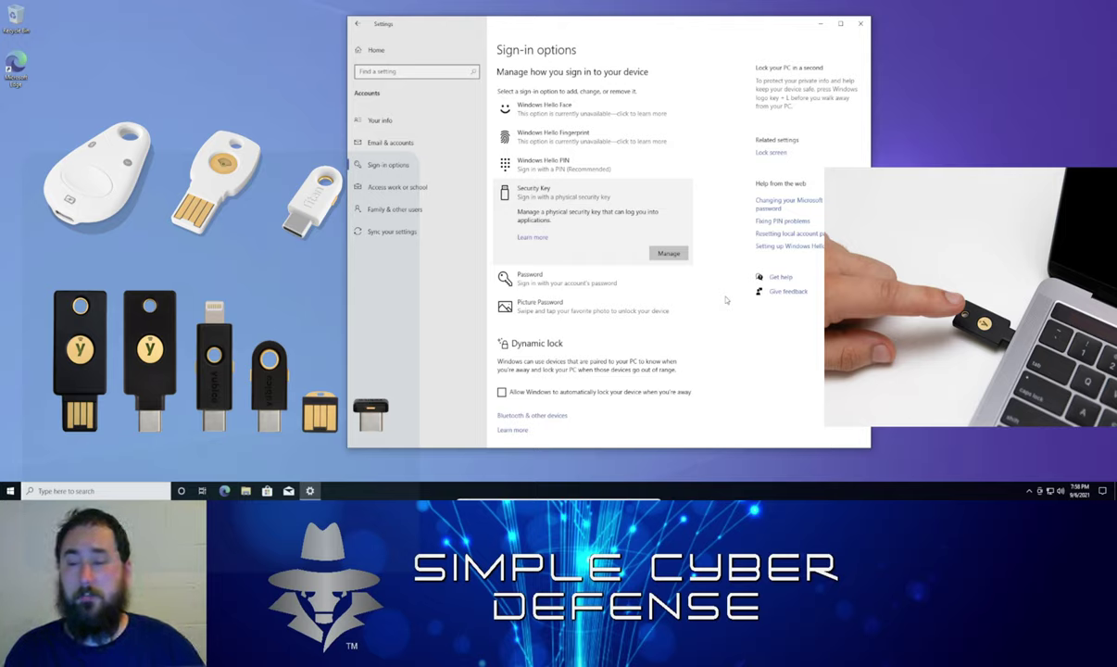
Expand the Windows Hello PIN details, then minimize Settings to show the desktop
left_click(556, 163)
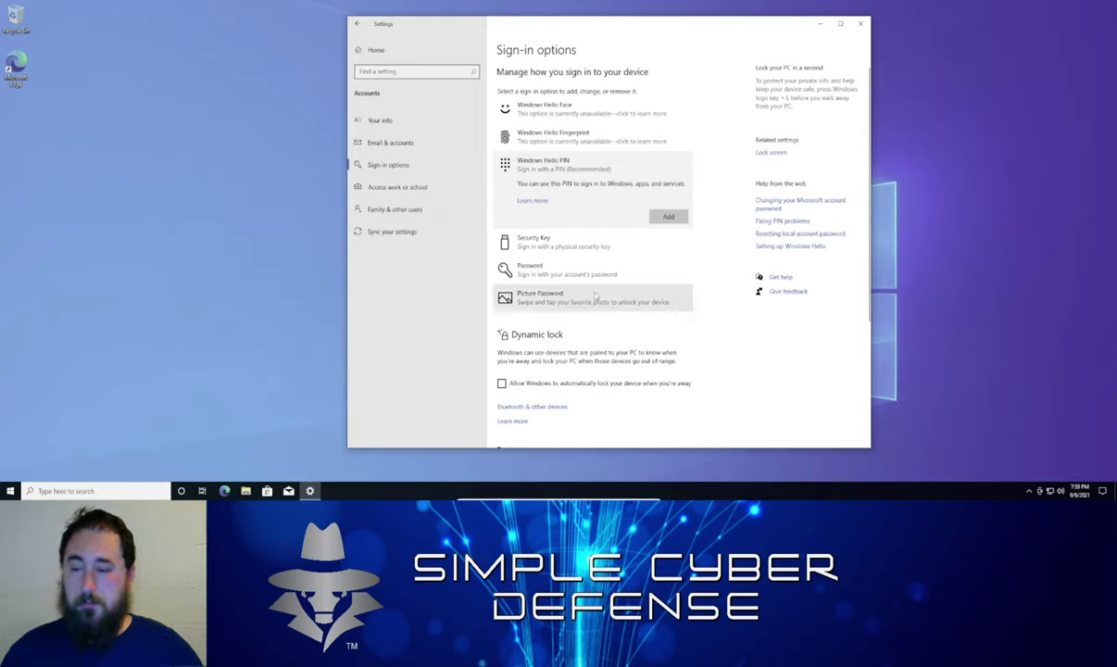
left_click(819, 23)
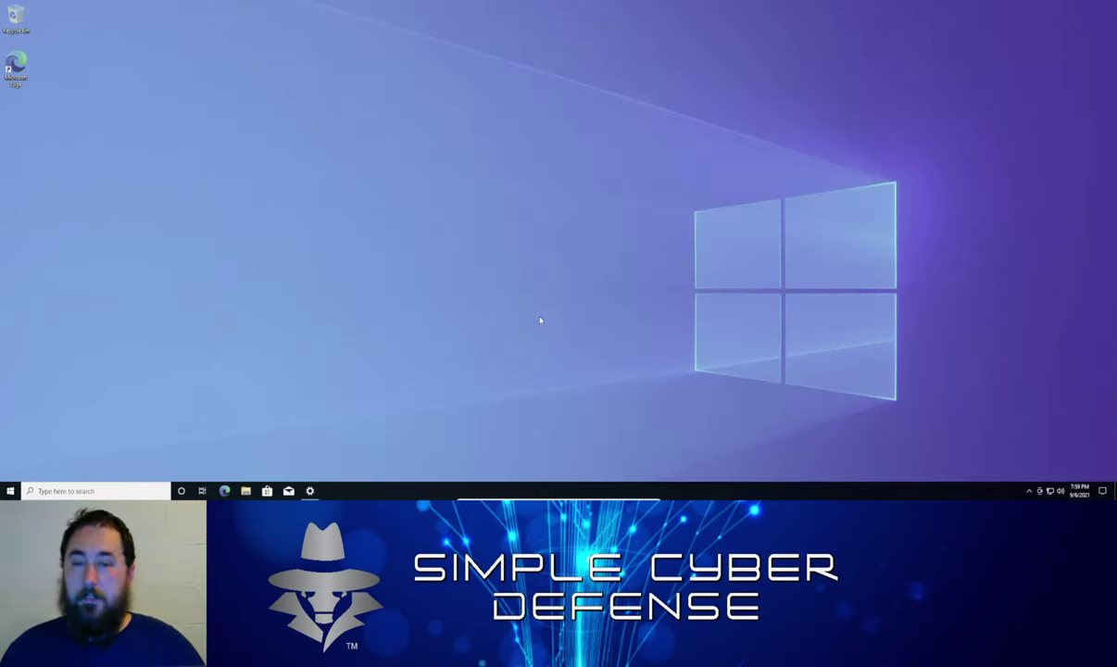
Relaunch Settings from the Start menu and open the Accounts Your info page
left_click(10, 490)
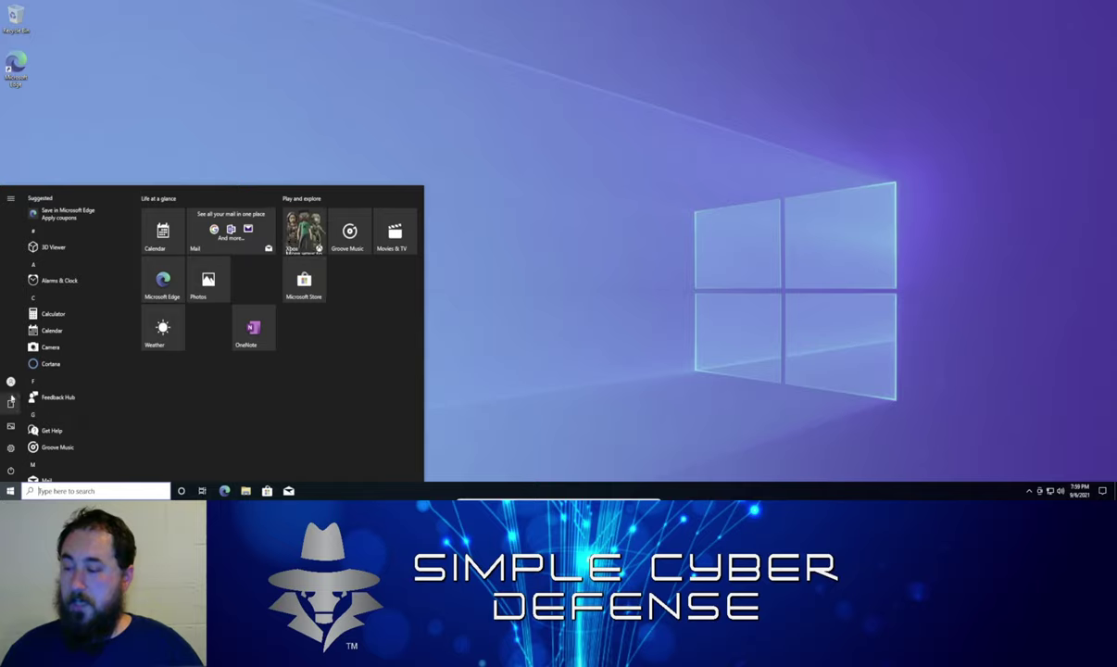
mouse_move(11, 398)
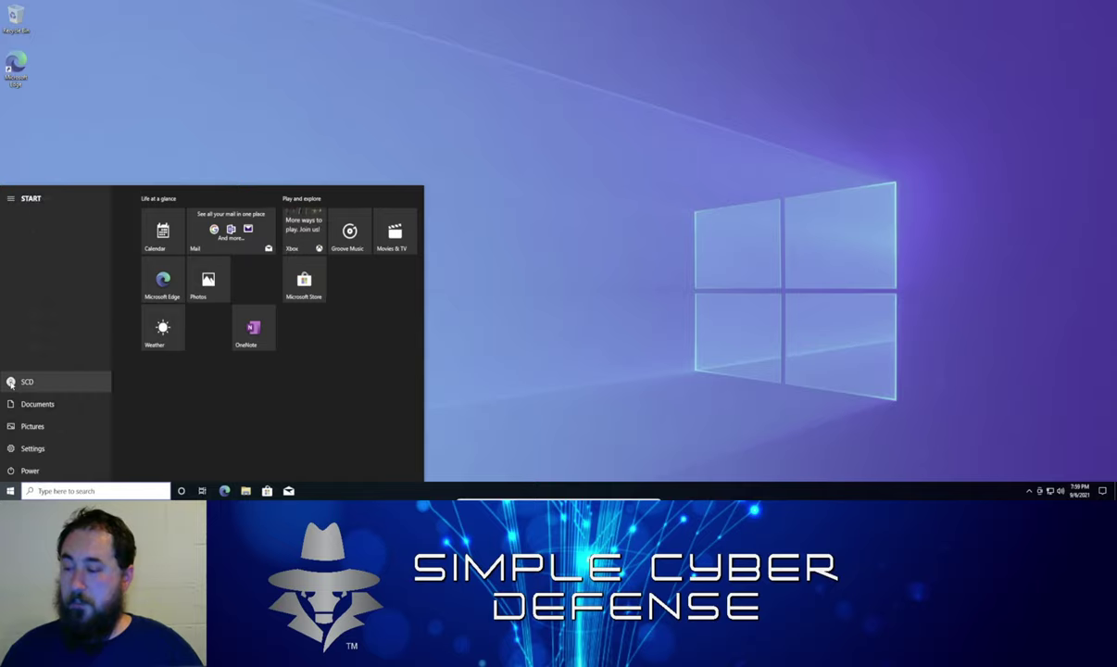
left_click(28, 448)
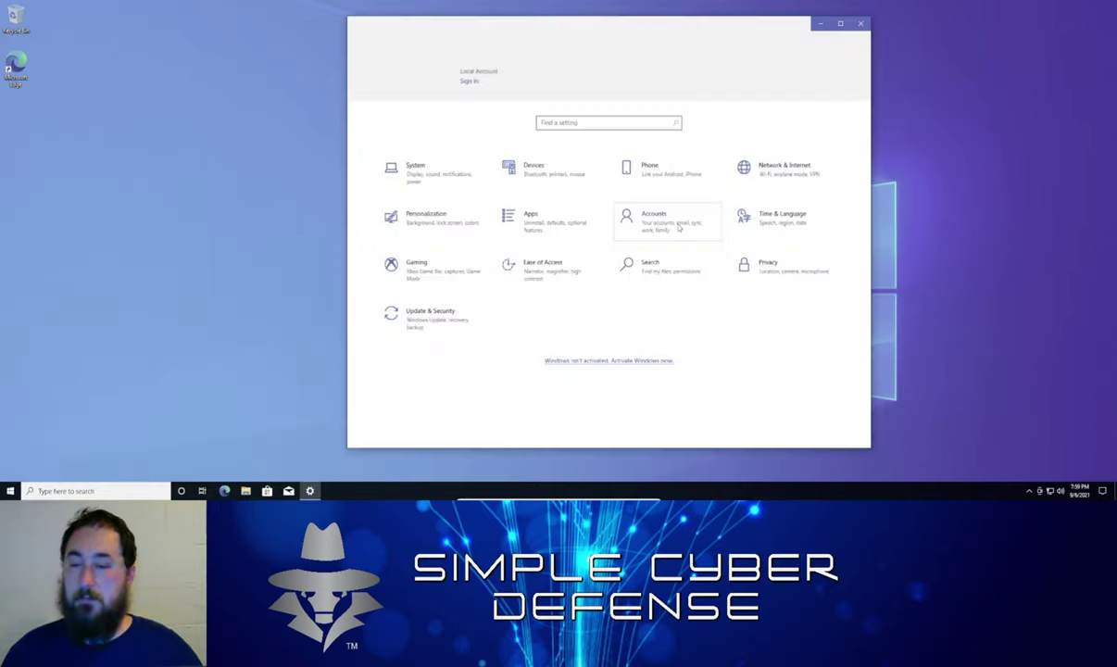
left_click(669, 220)
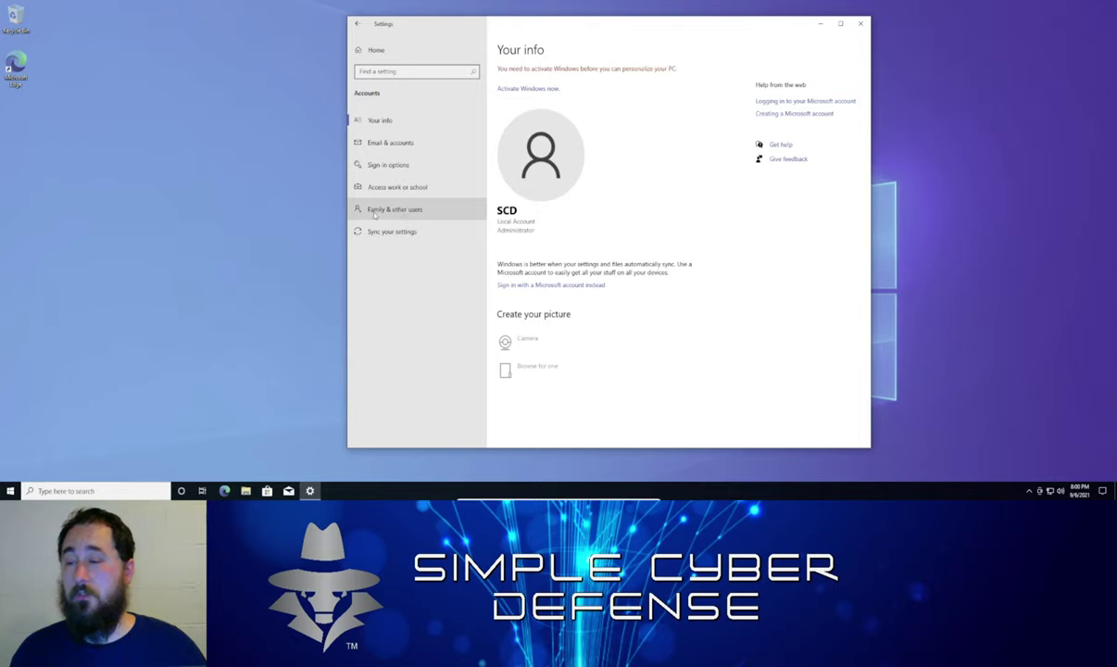
From Family & other users, add someone else without sign-in info or a Microsoft account
left_click(376, 213)
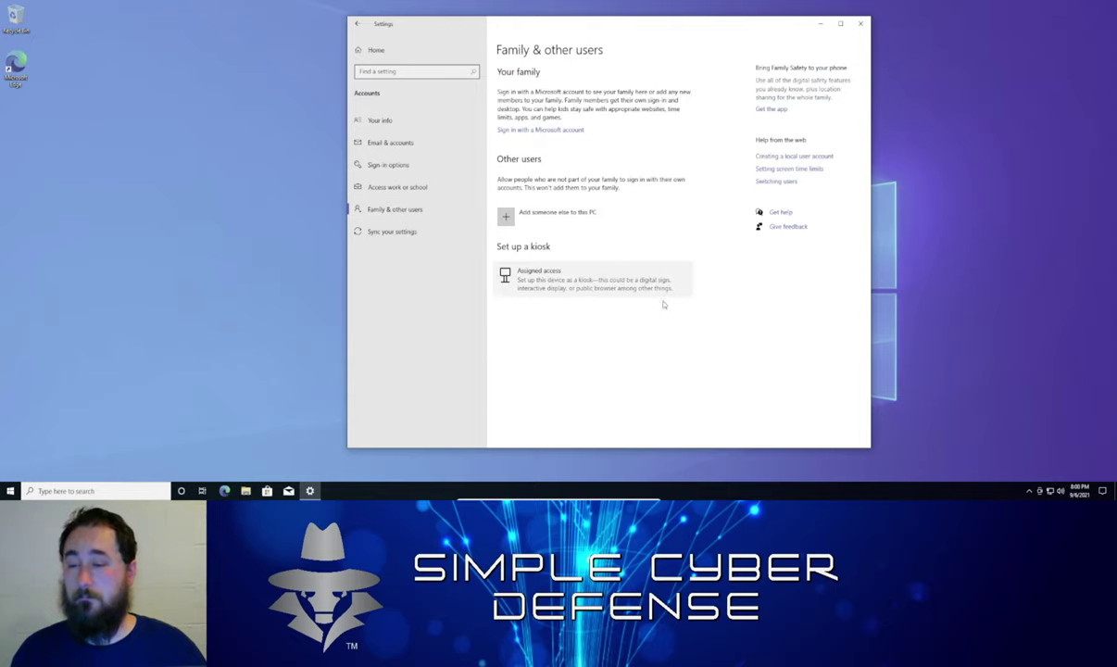
left_click(584, 216)
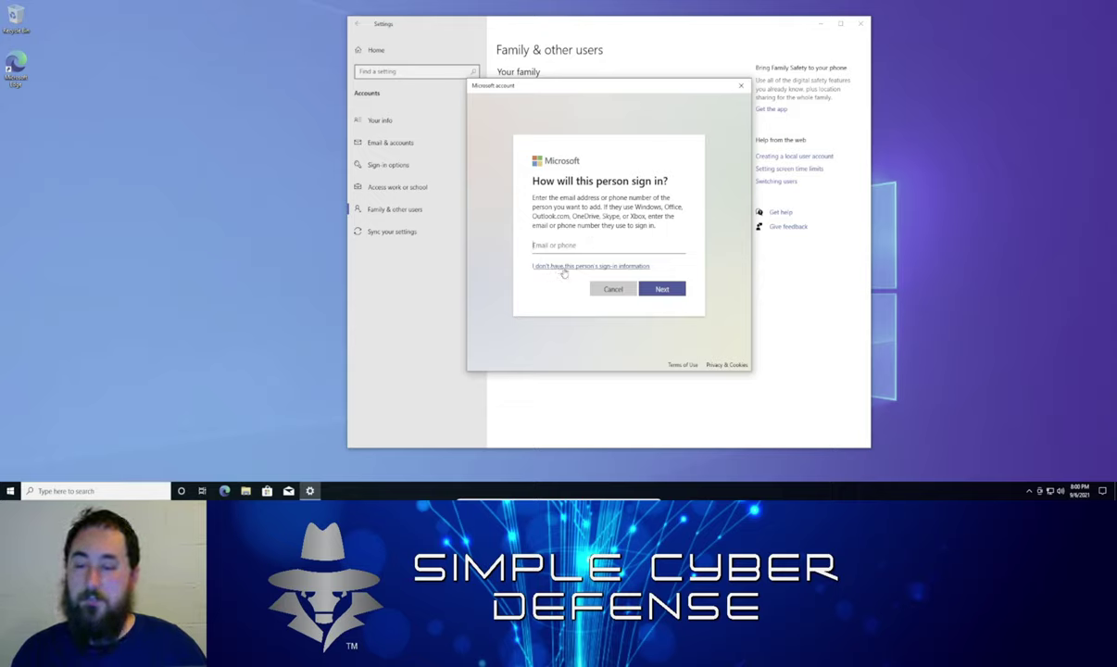
left_click(564, 268)
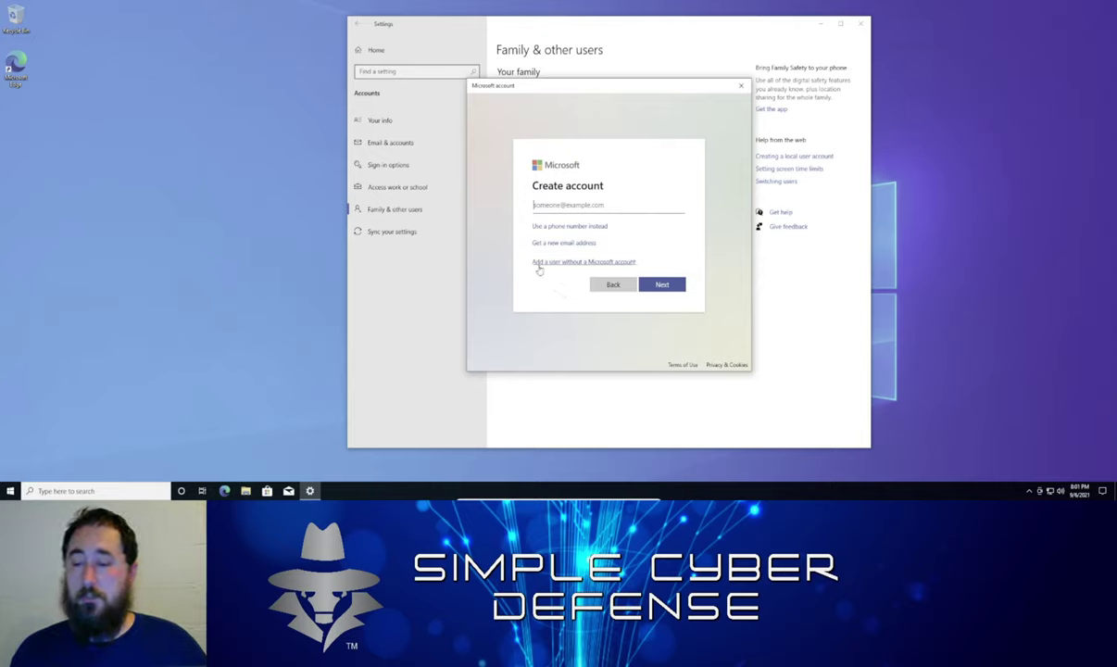
left_click(604, 263)
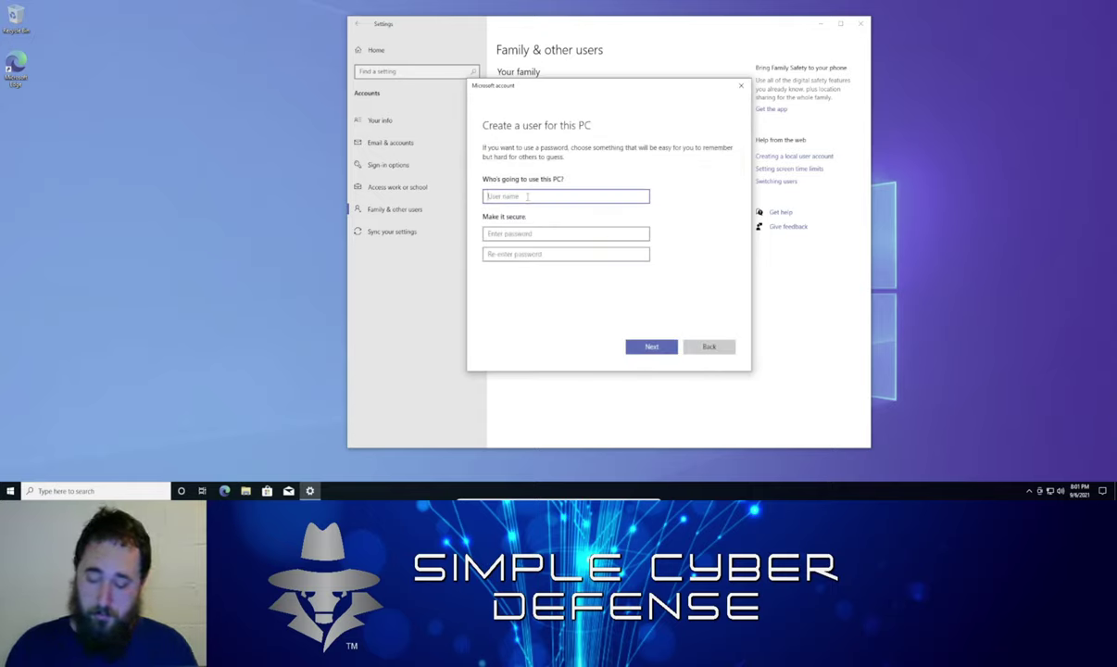
Enter SCD_Admin as the account name, then type and confirm its password
type("SCD")
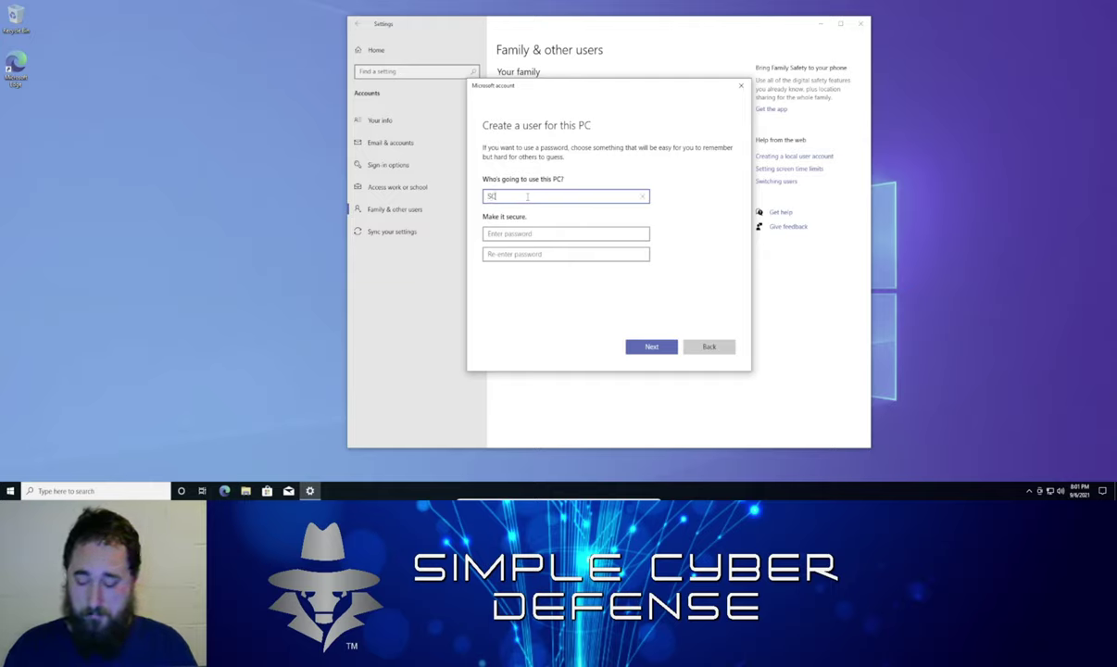
type("_Admin")
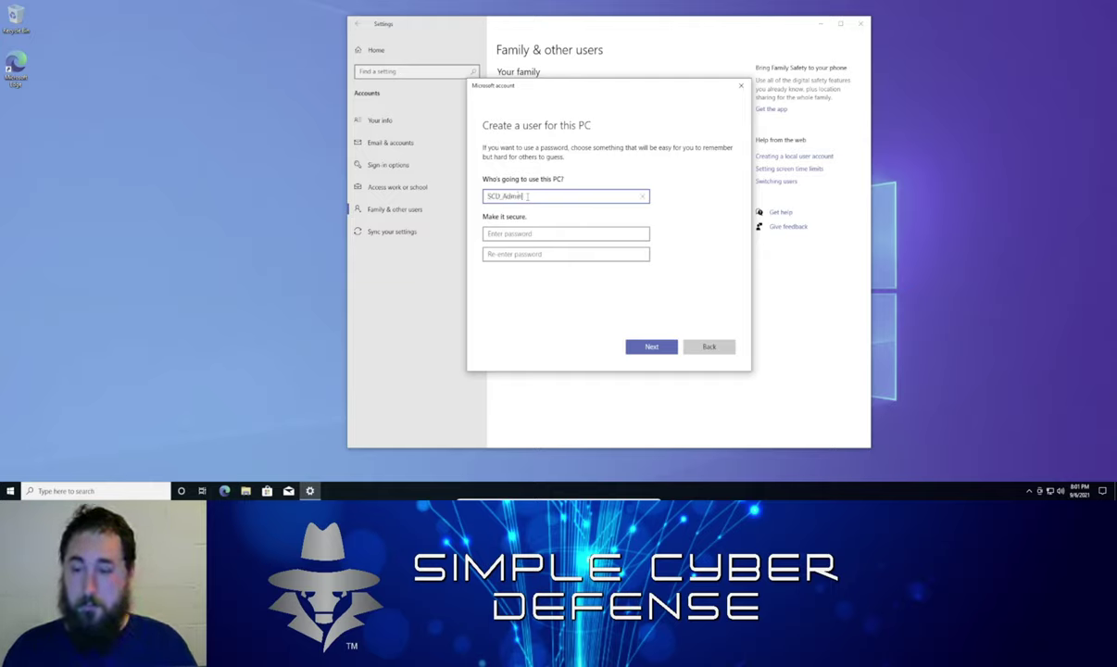
left_click(540, 233)
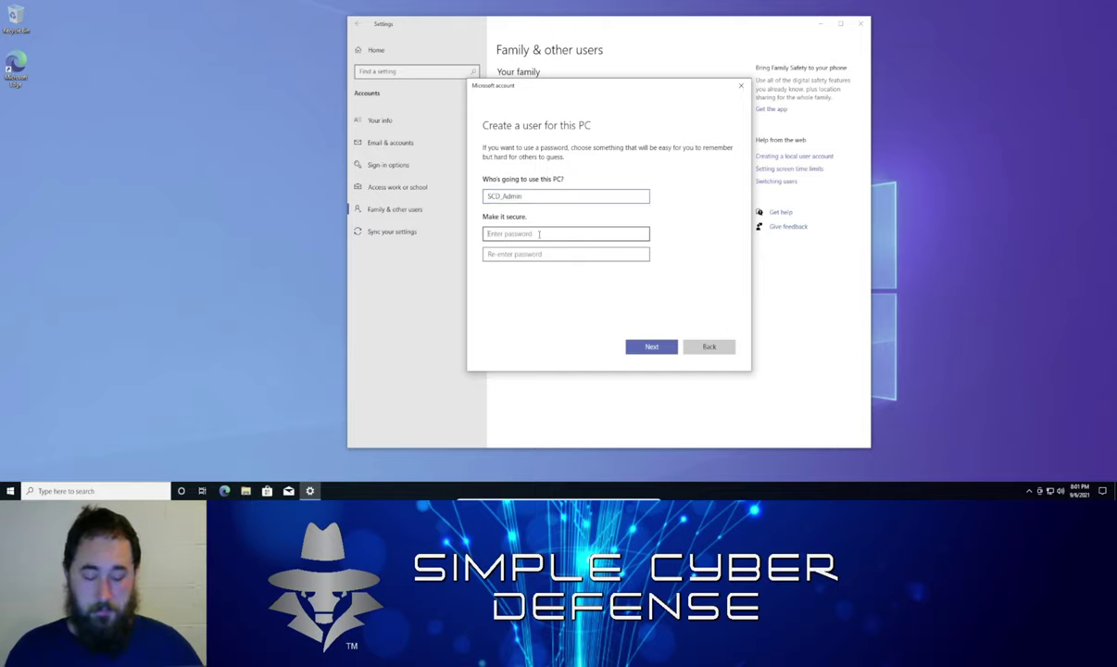
type("***")
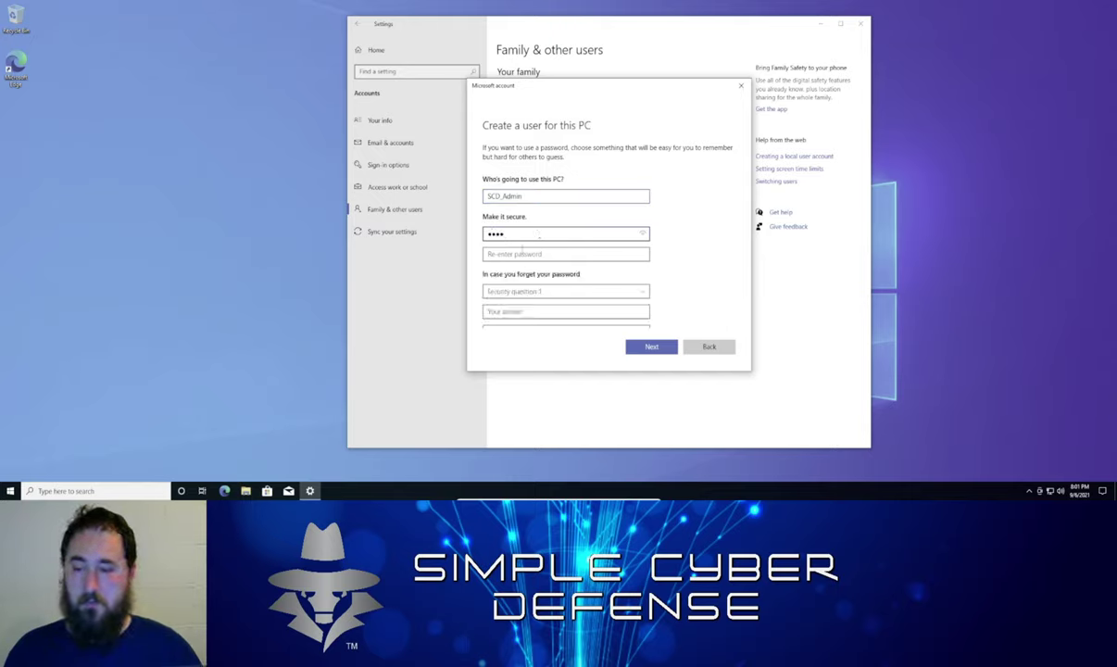
left_click(521, 252)
type("***")
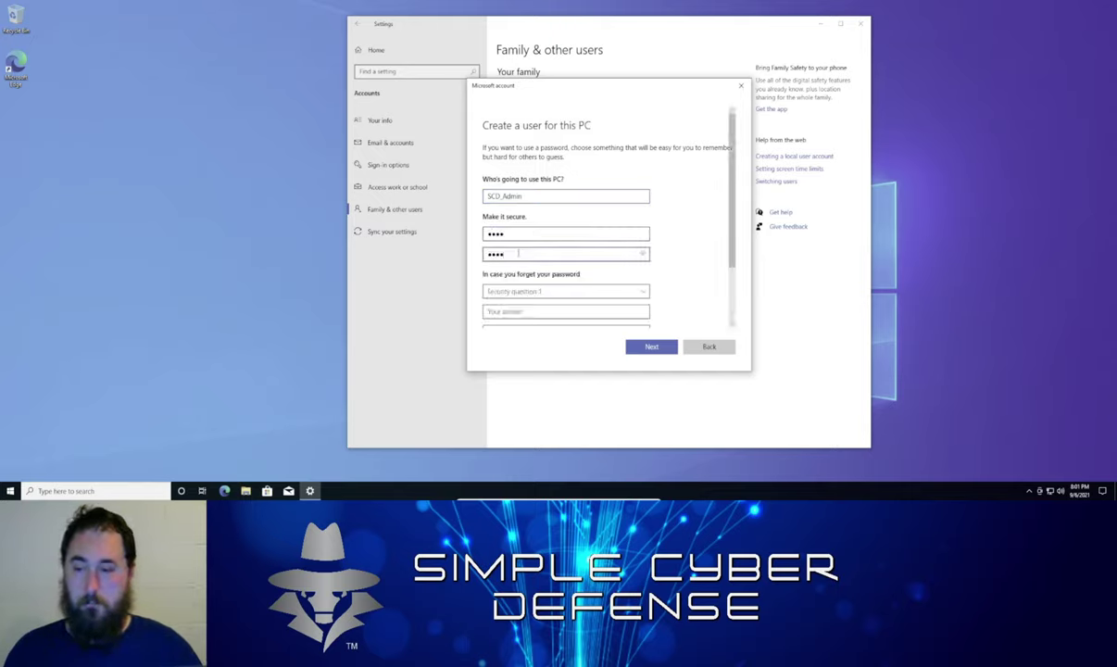
Set security questions 1 and 2 to first pet's name and birth city, with answers
left_click(597, 292)
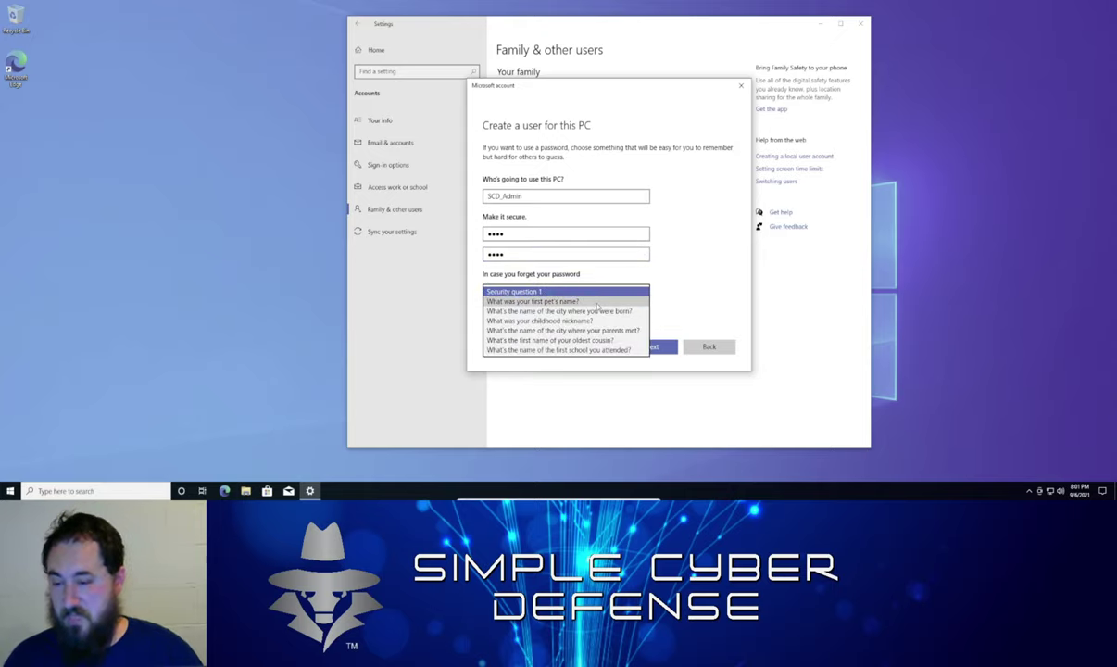
left_click(598, 303)
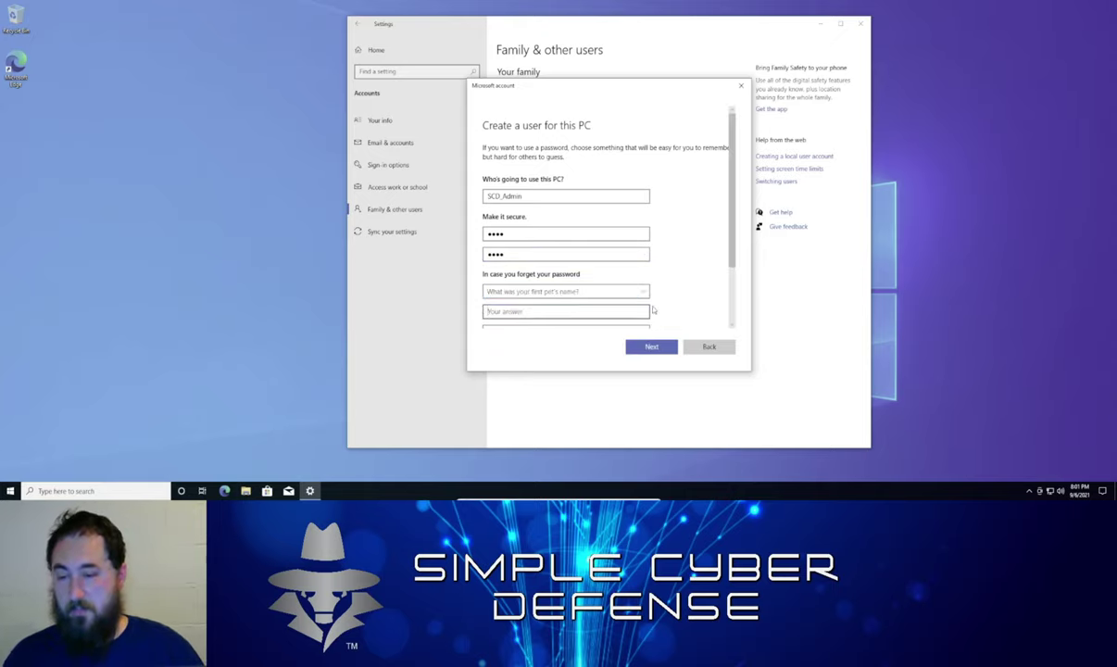
scroll(653, 310, "down", 1)
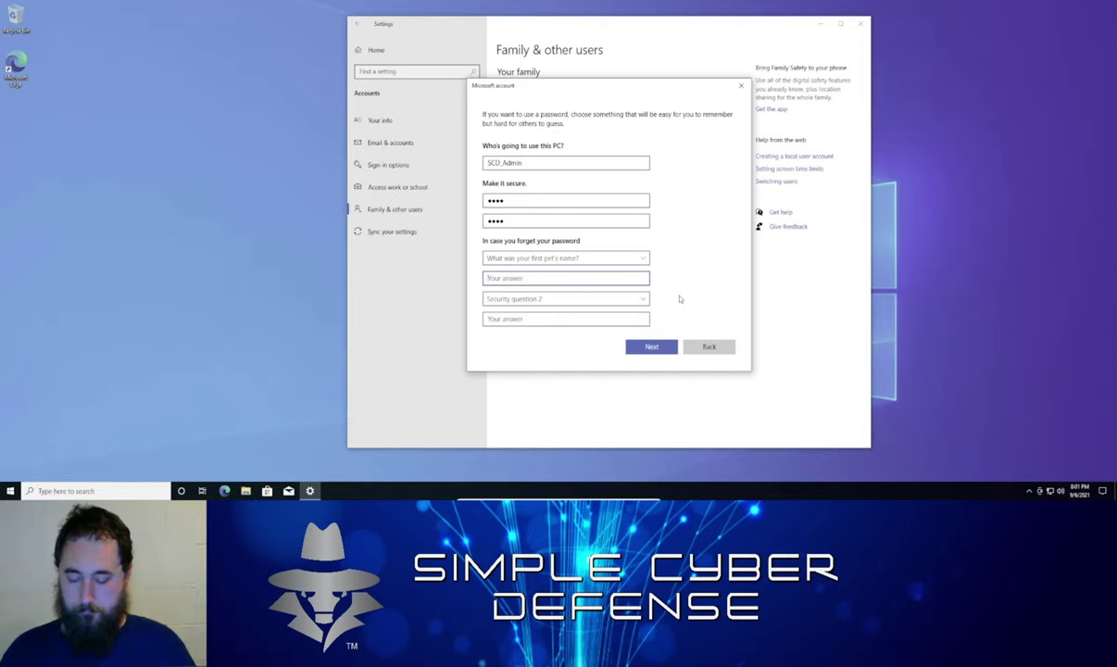
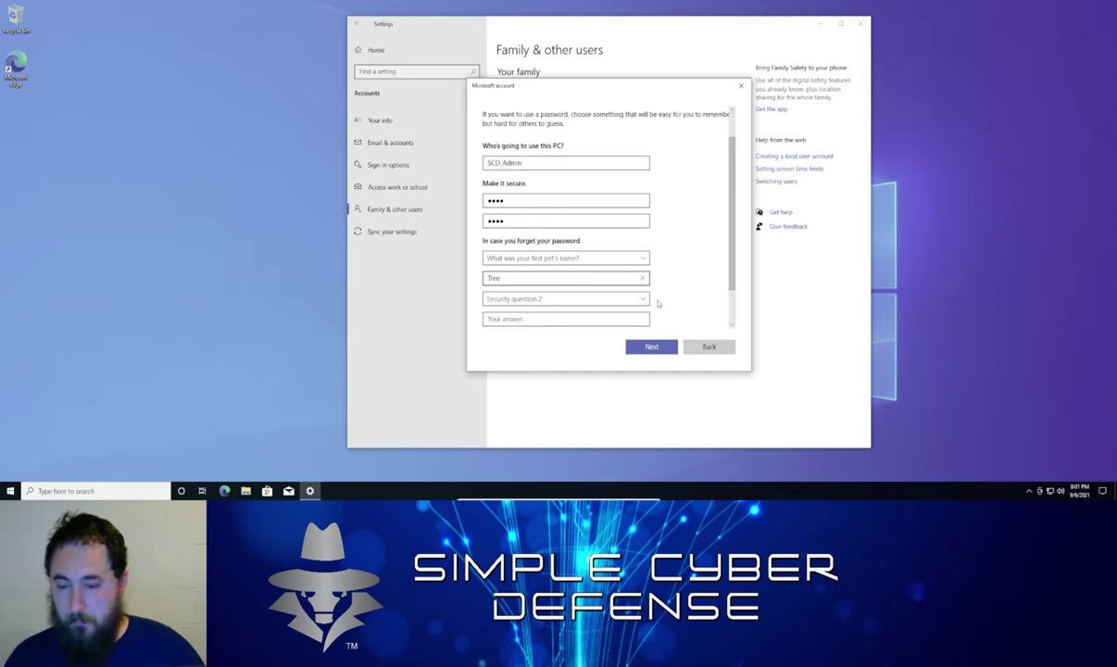
left_click(643, 298)
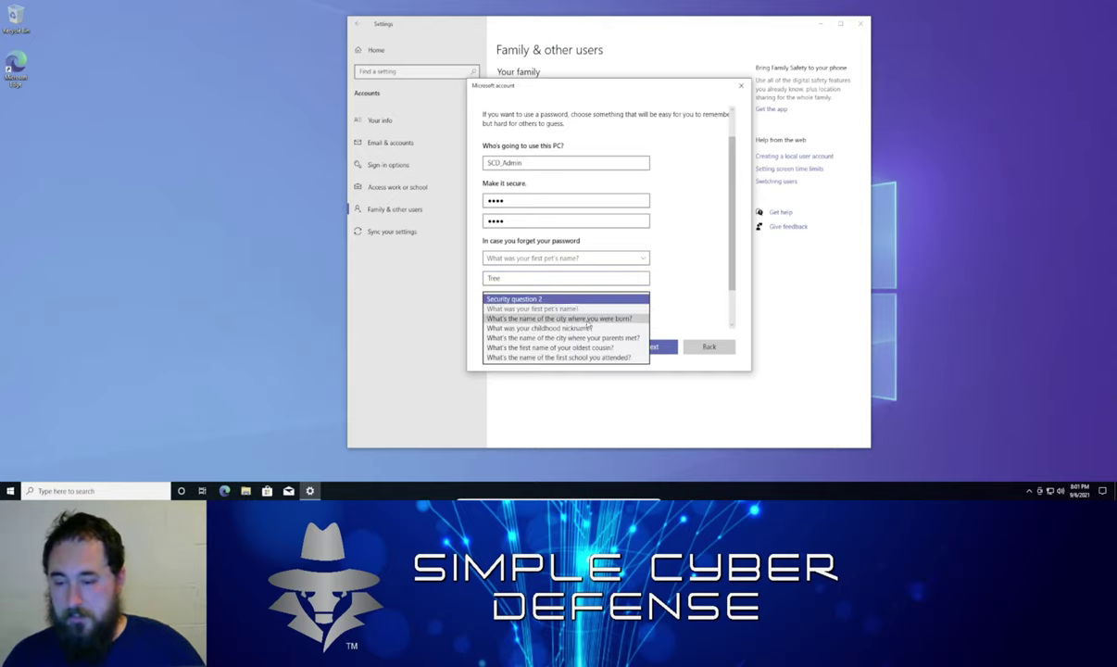
left_click(588, 319)
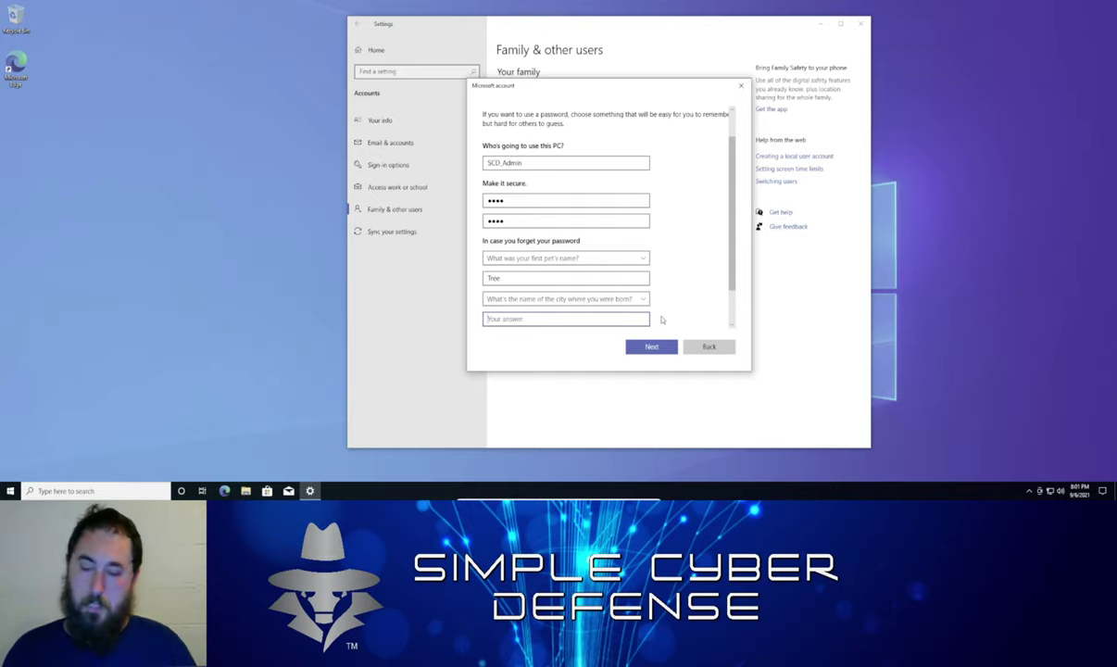
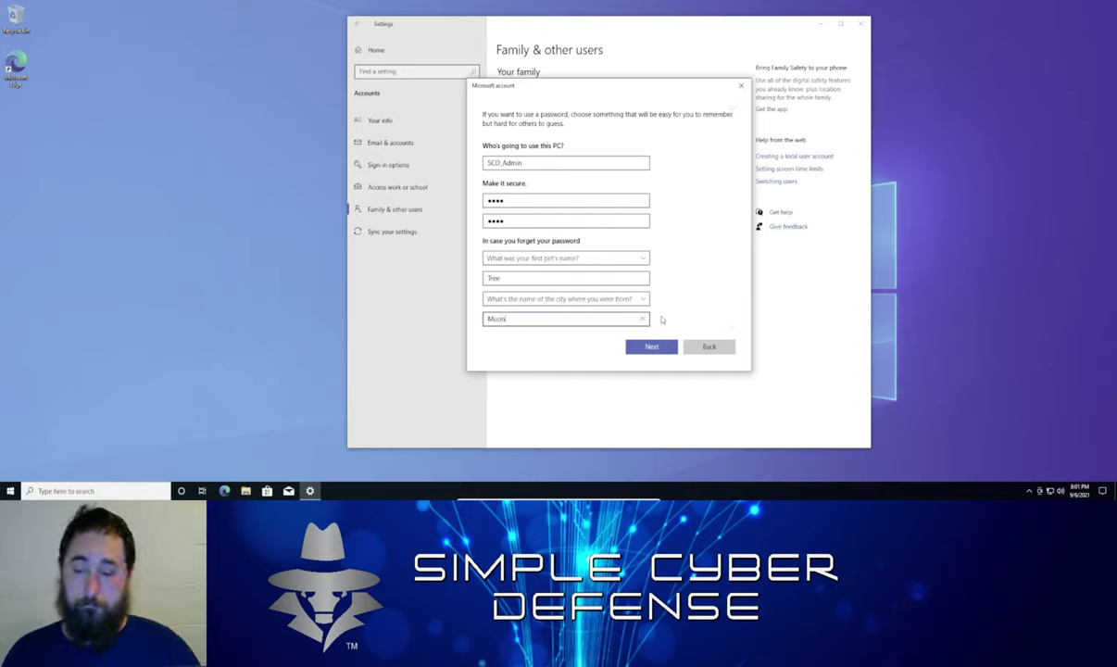
Choose 'What was your childhood nickname?' as question 3, answer it, and submit
scroll(664, 315, "down", 1)
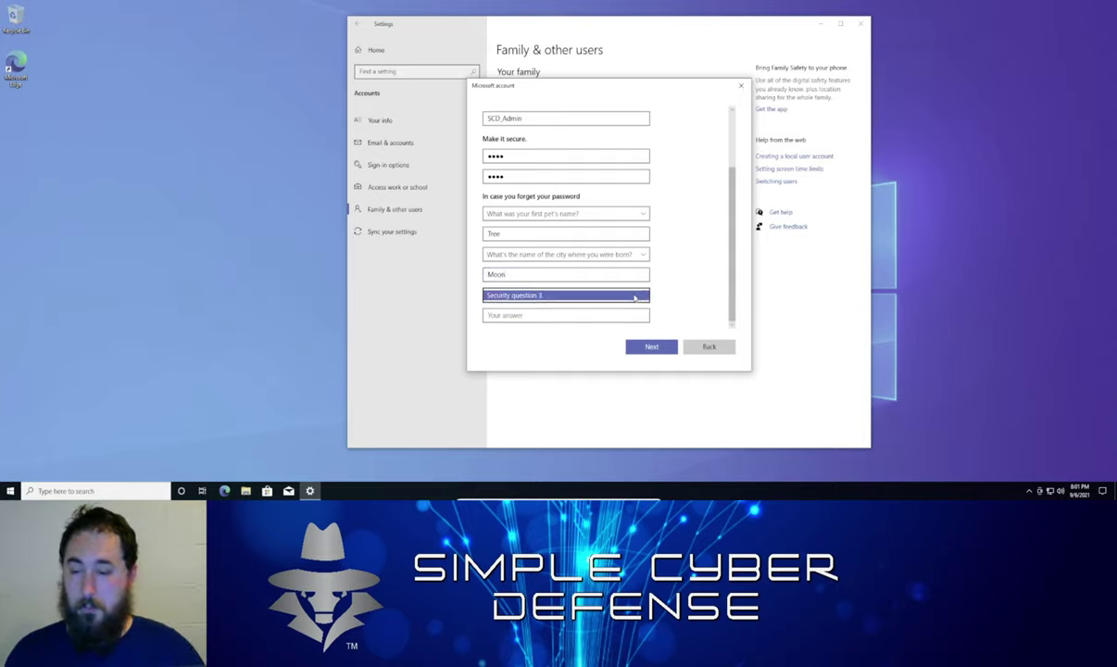
left_click(637, 295)
left_click(599, 325)
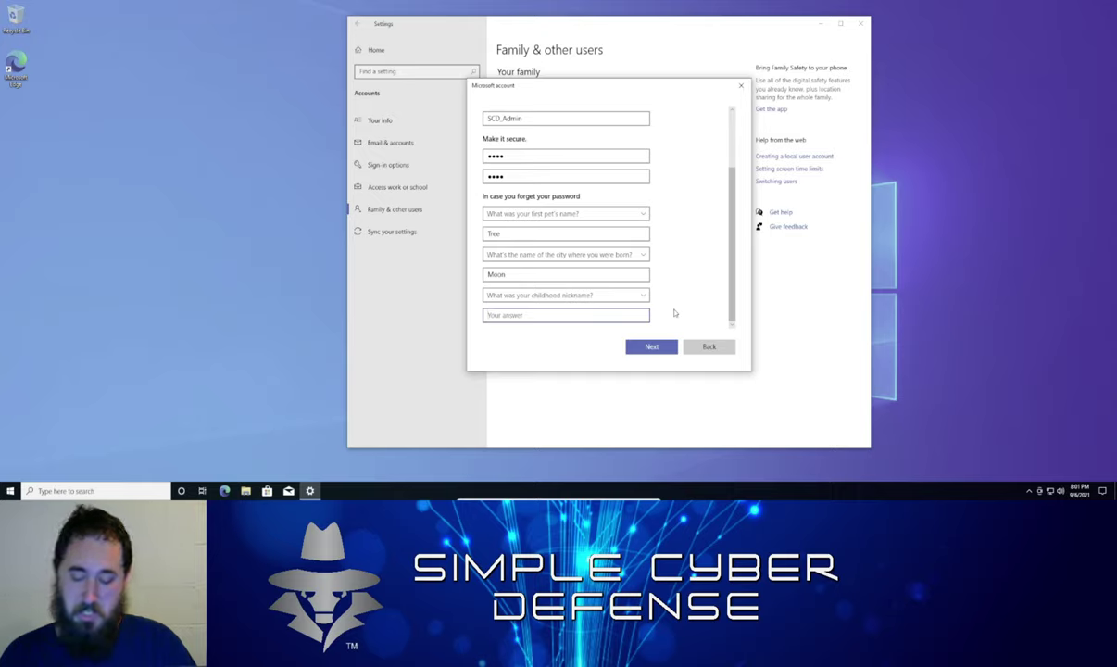
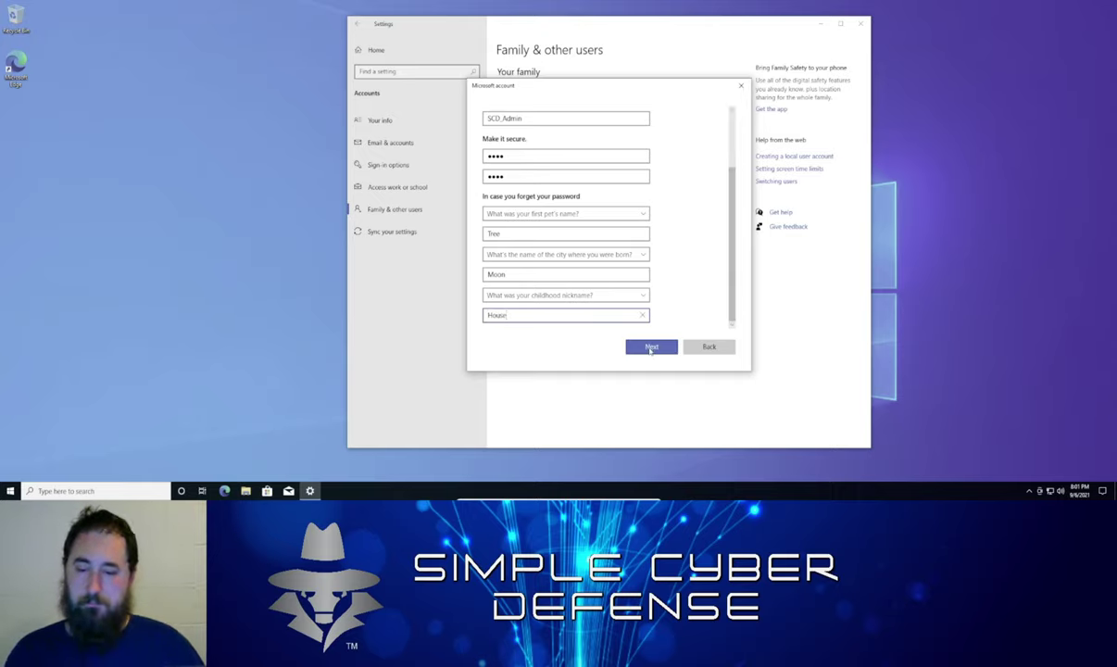
left_click(650, 348)
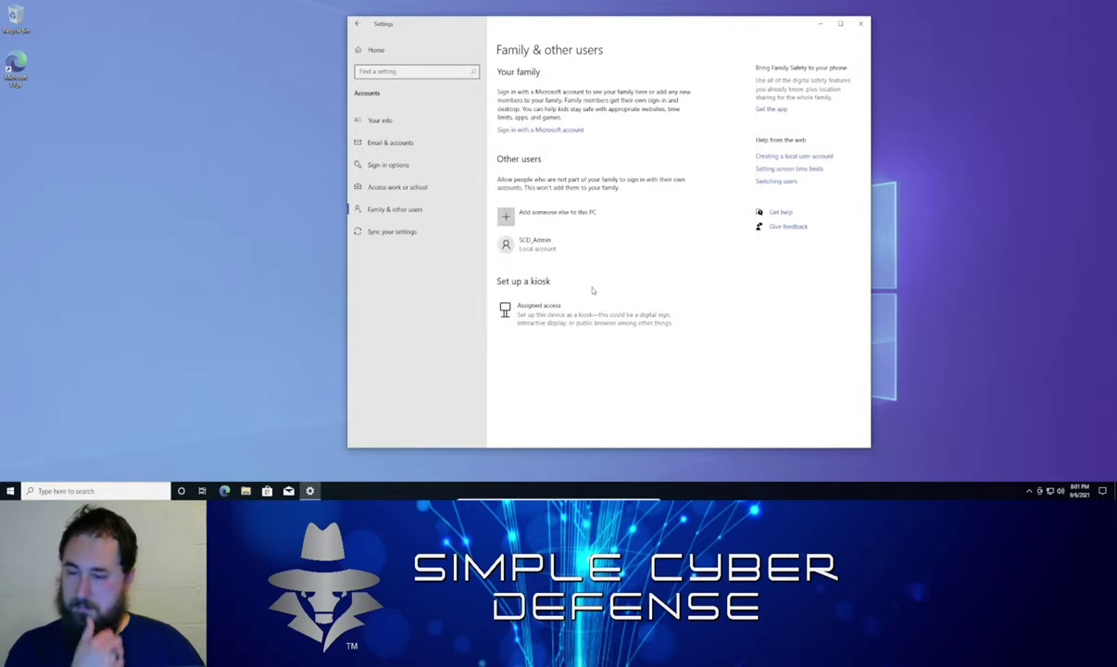
Change SCD_Admin's account type to Administrator, then go to the Your info page
left_click(530, 248)
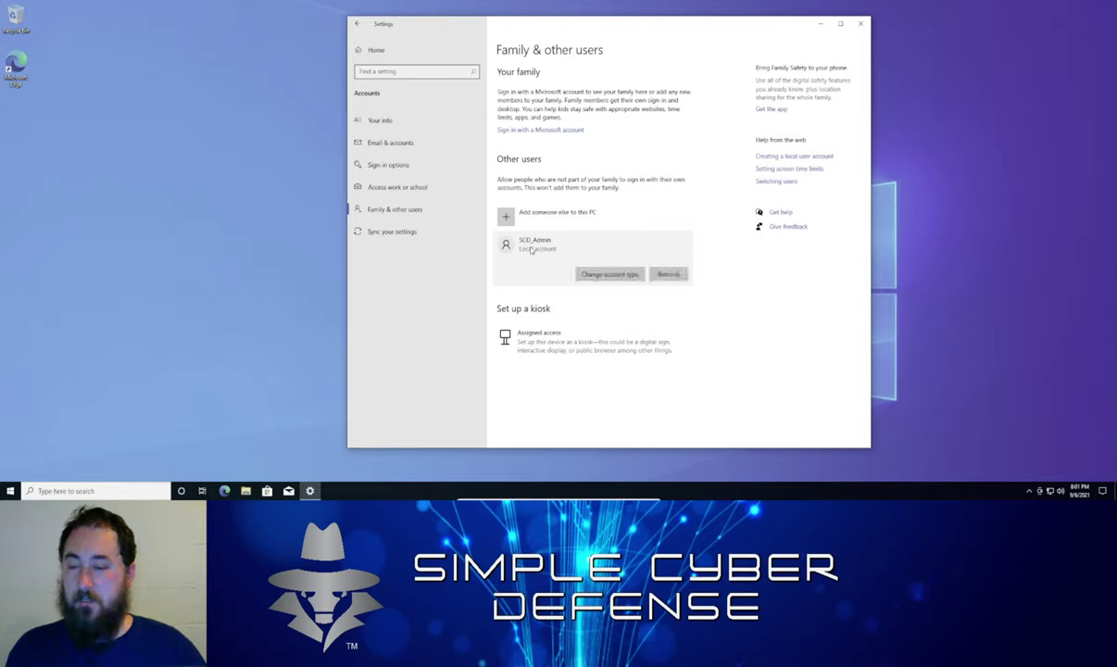
left_click(591, 276)
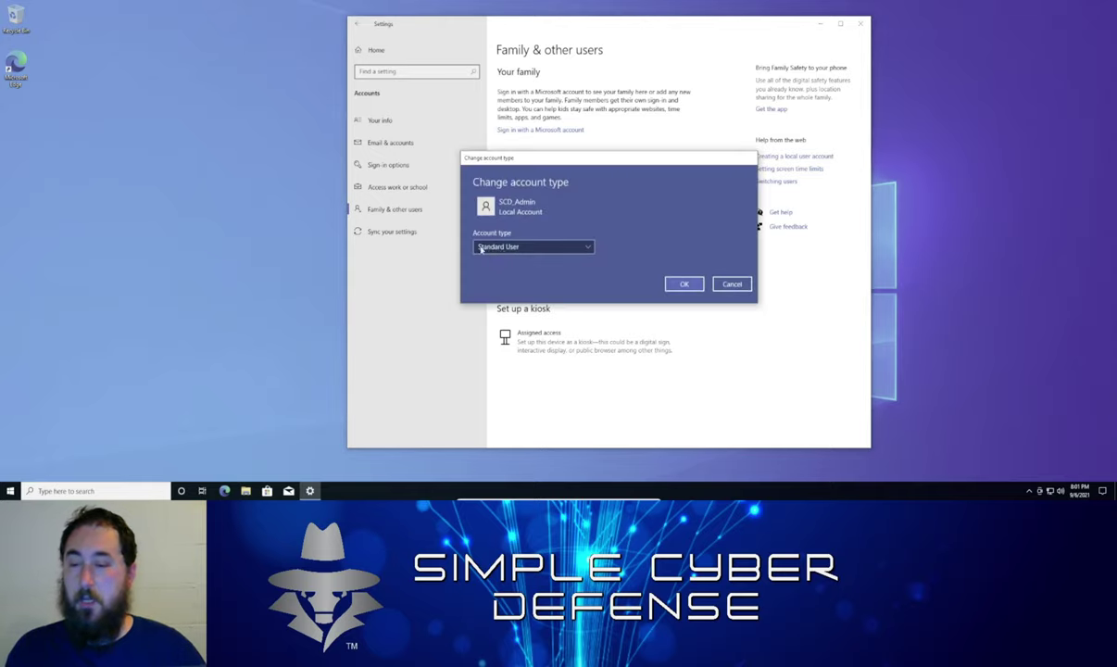
left_click(556, 252)
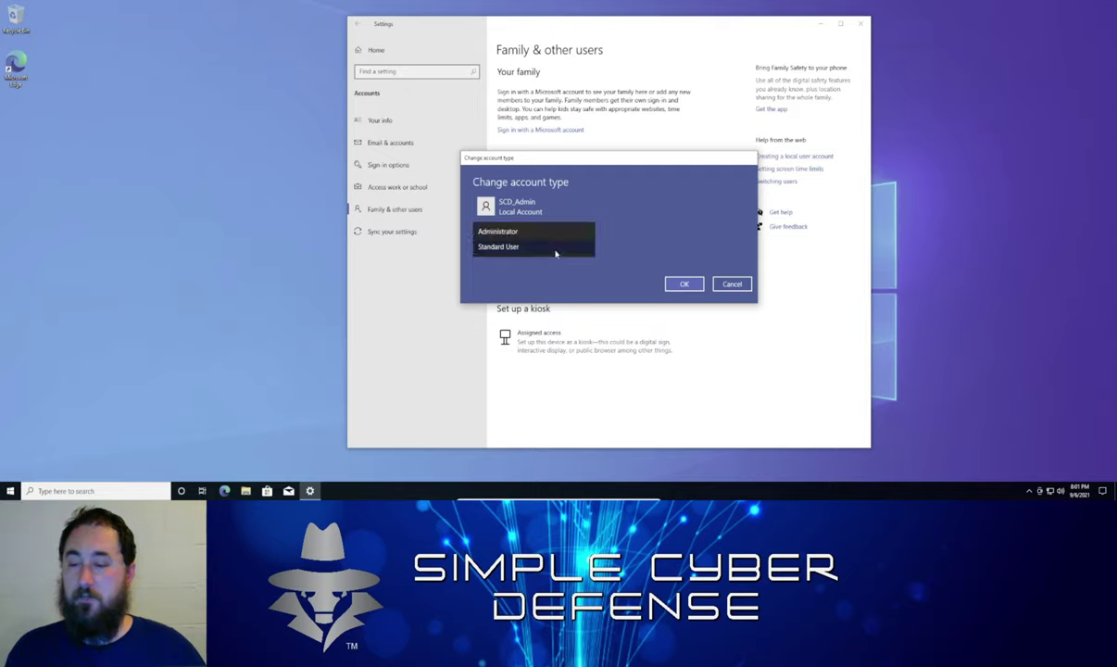
left_click(525, 233)
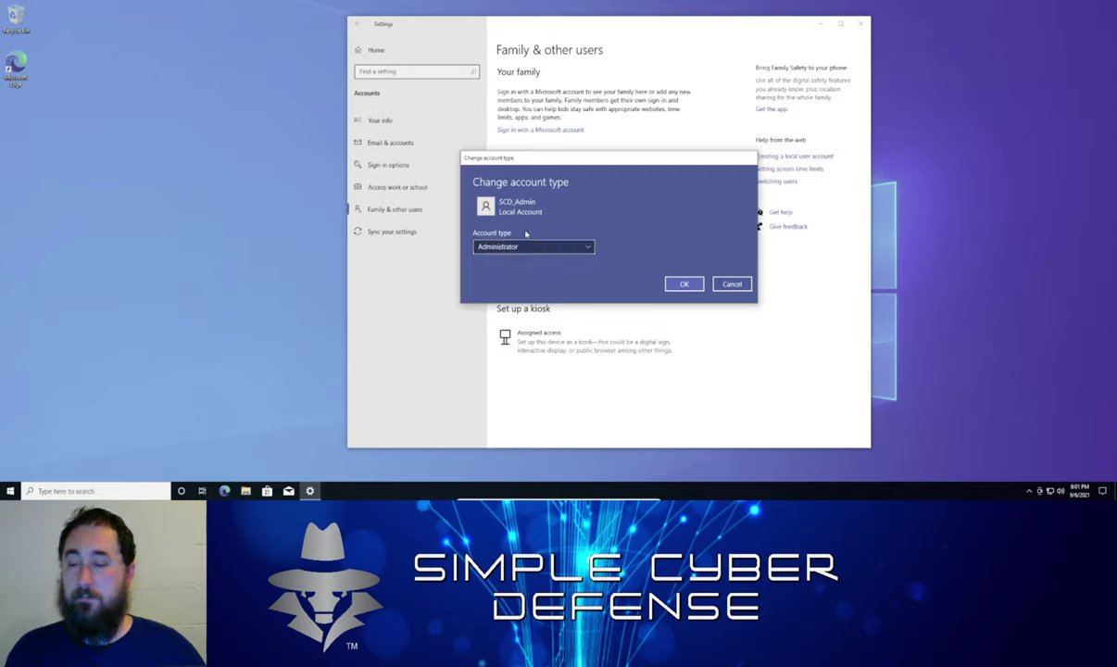
left_click(686, 282)
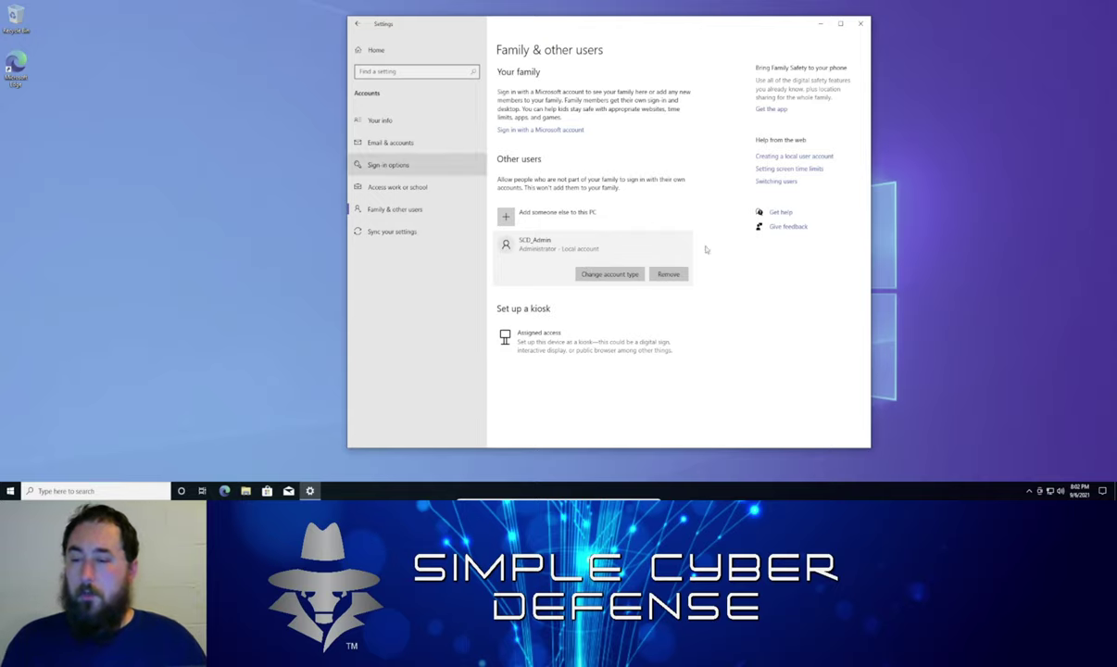
left_click(379, 121)
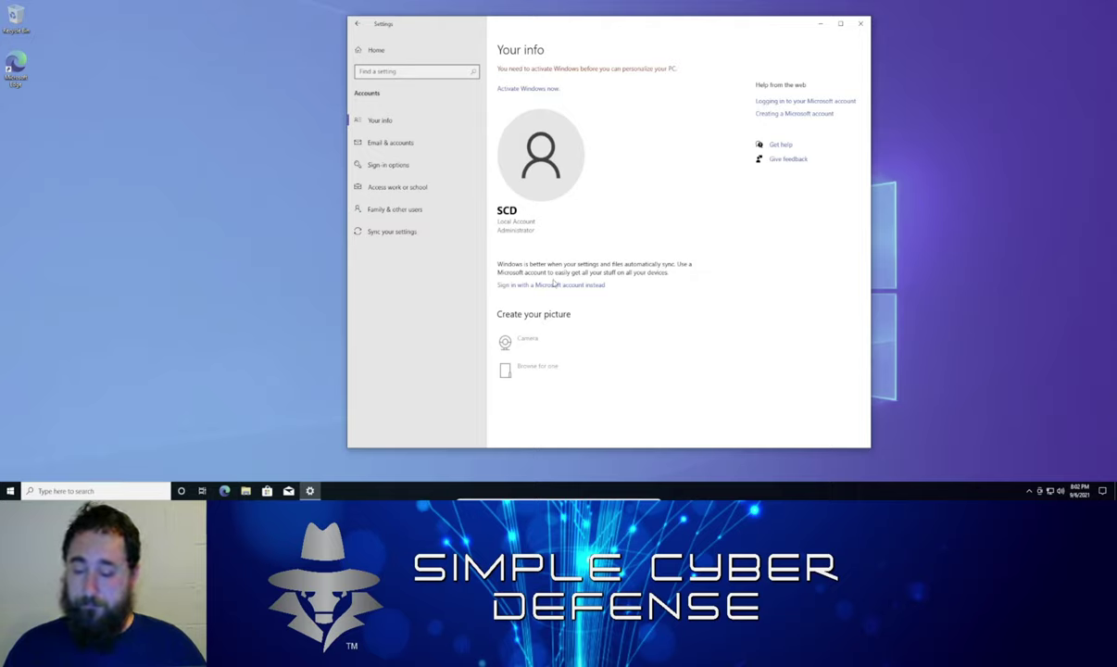
Sign out of SCD from the Start menu and select SCD_Admin on the sign-in screen
left_click(11, 492)
left_click(11, 380)
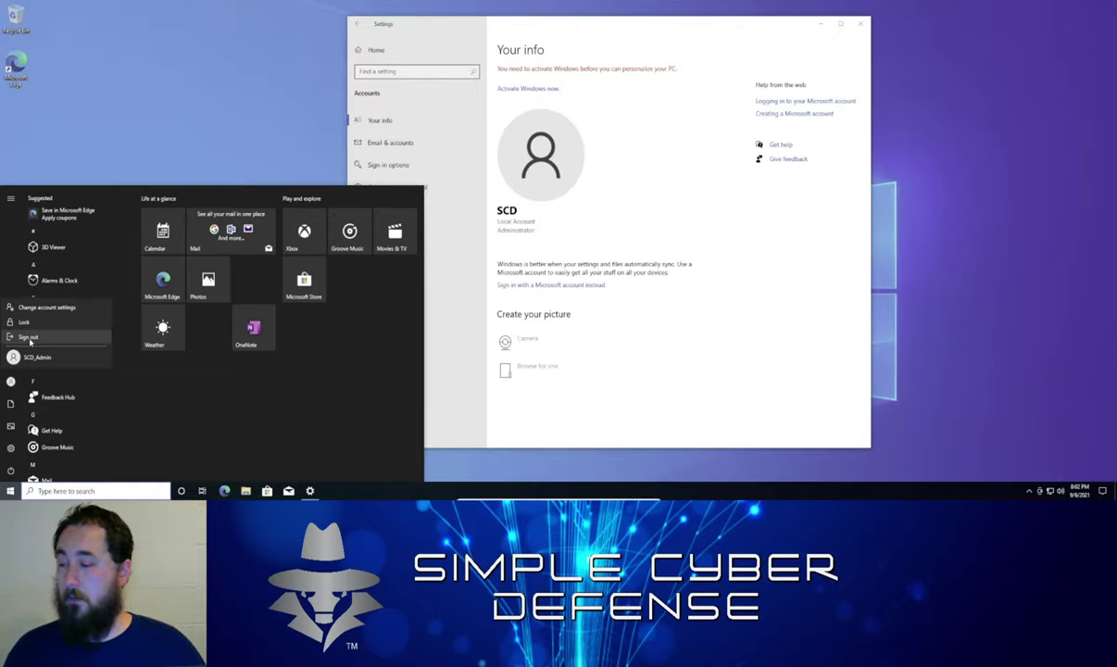
left_click(29, 339)
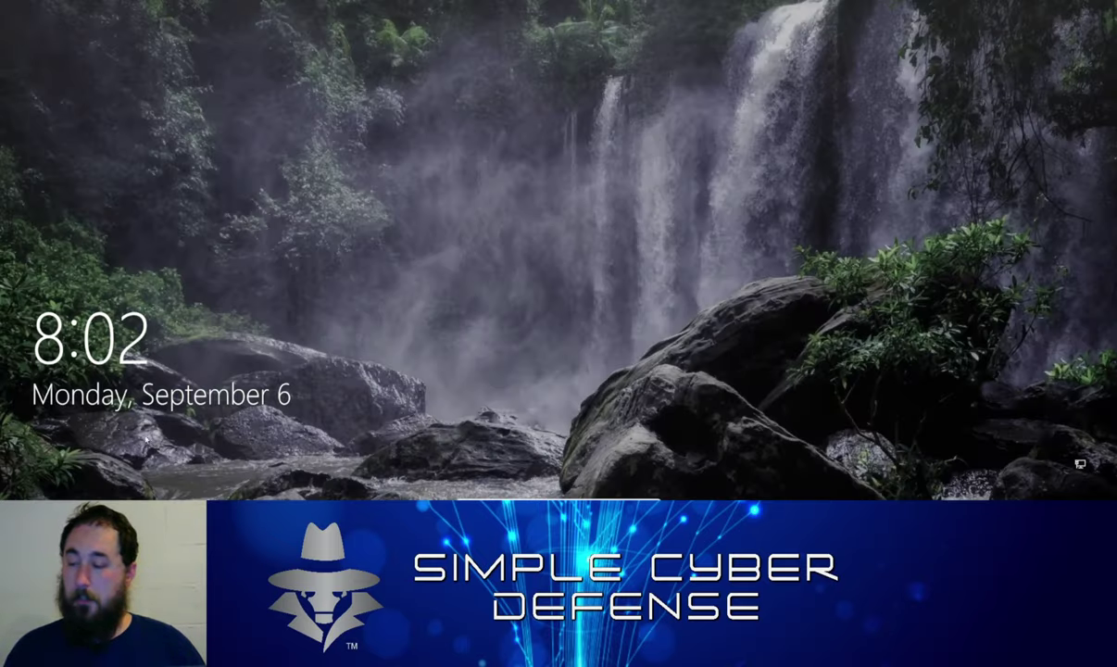
left_click(109, 431)
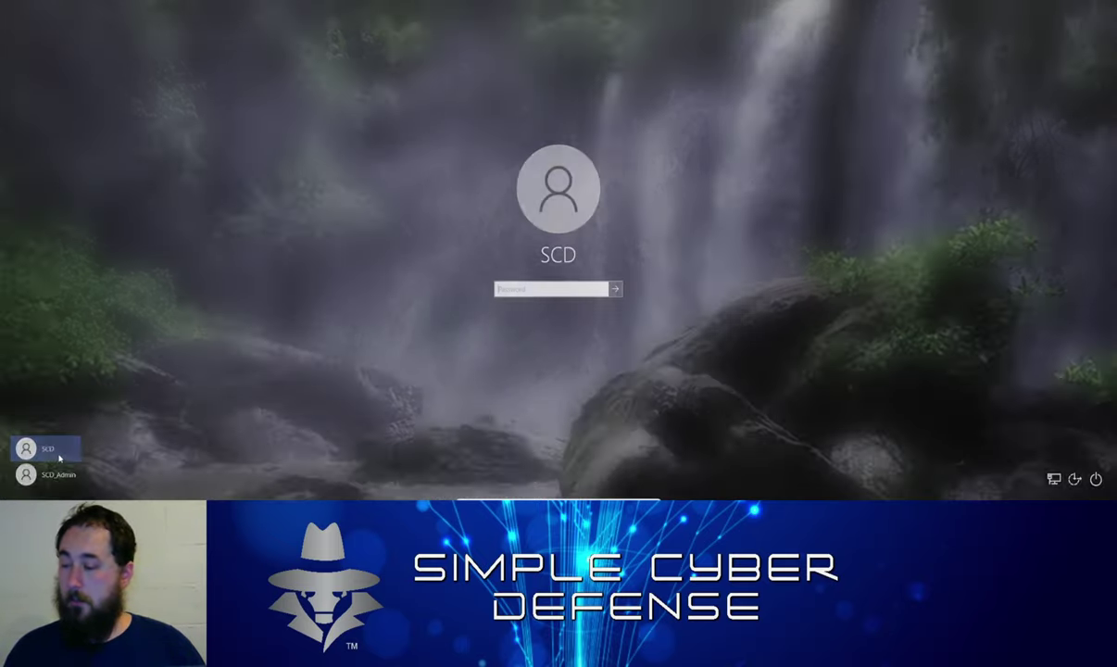
left_click(51, 475)
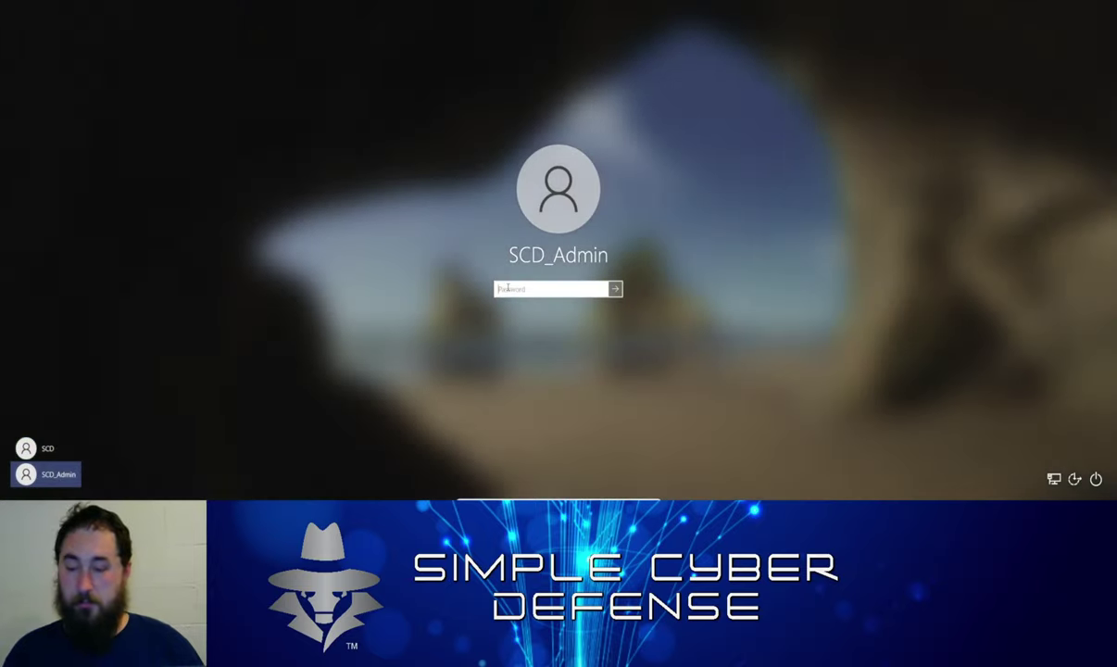
Enter the SCD_Admin account password to sign in
type("****")
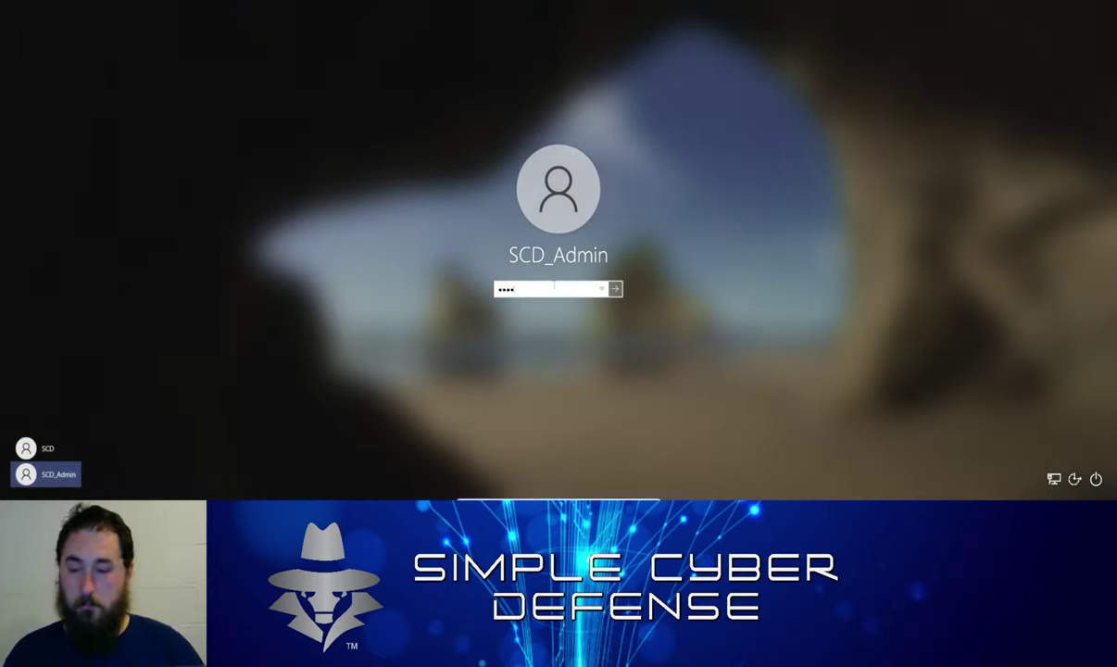
key("Return")
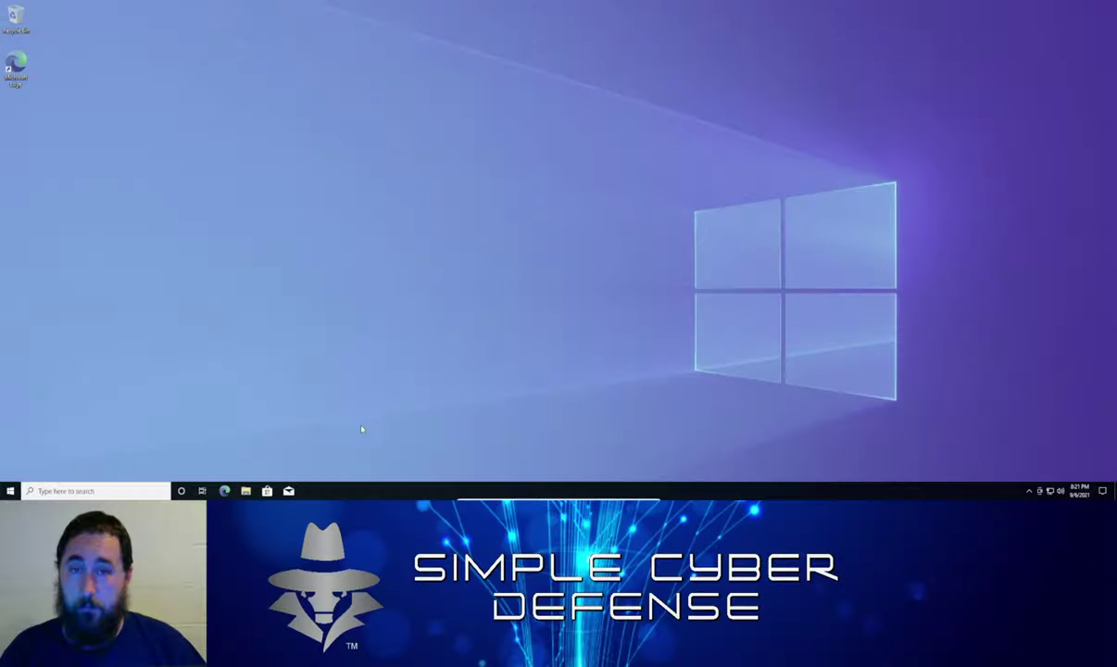
Open Settings with Win+I and go to Accounts > Family & other users
left_click(9, 491)
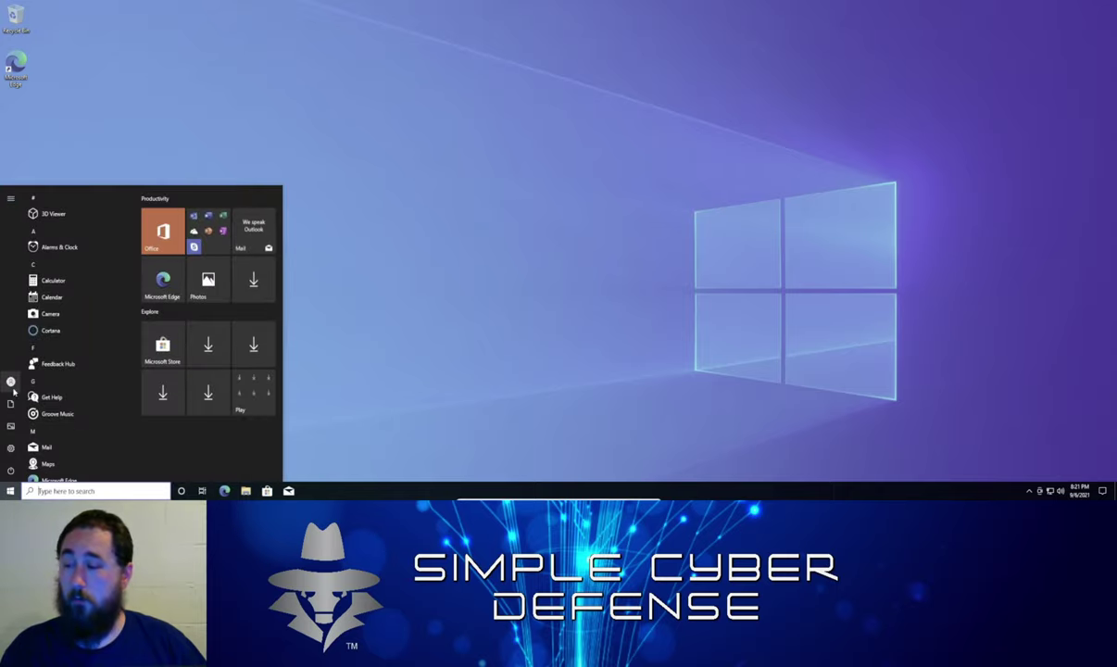
mouse_move(16, 389)
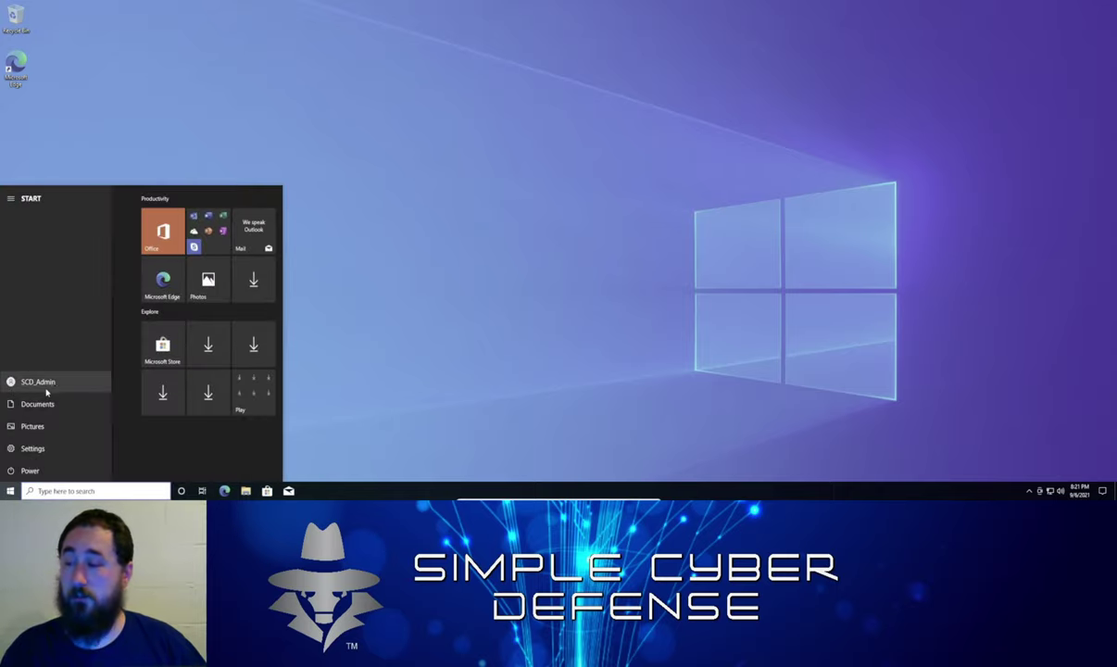
left_click(19, 383)
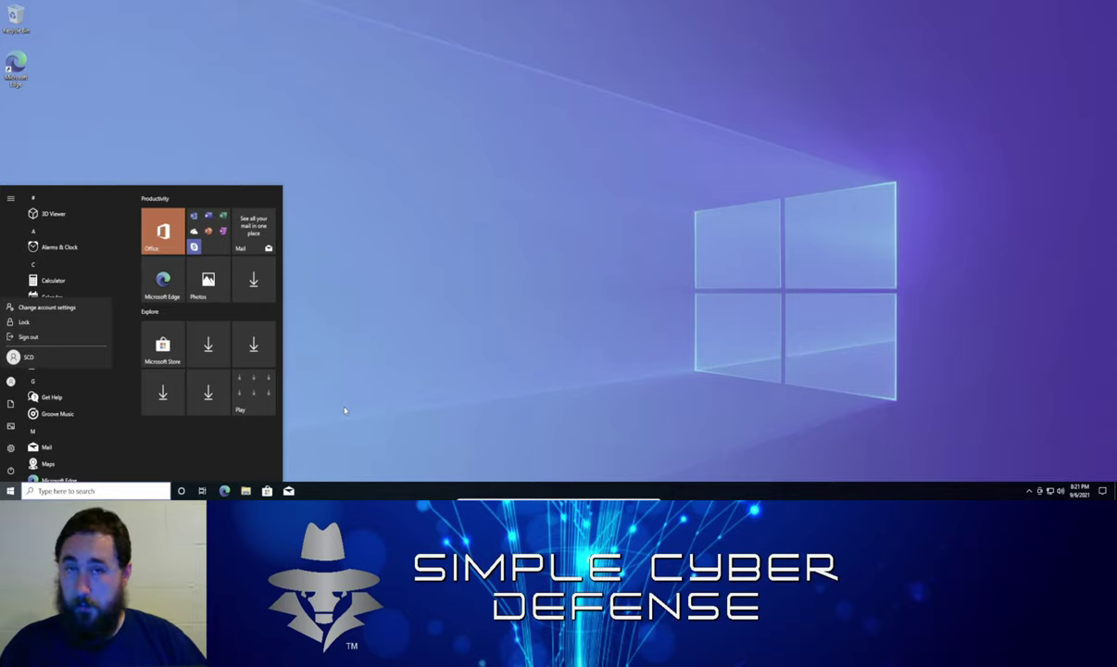
key("Escape")
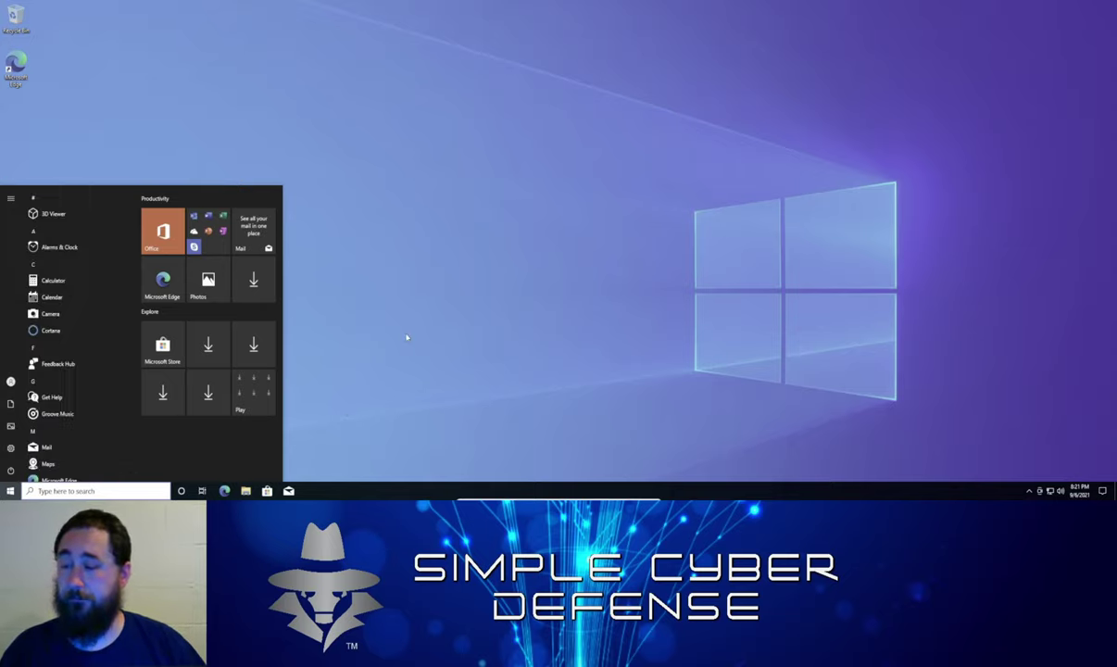
key("super+i")
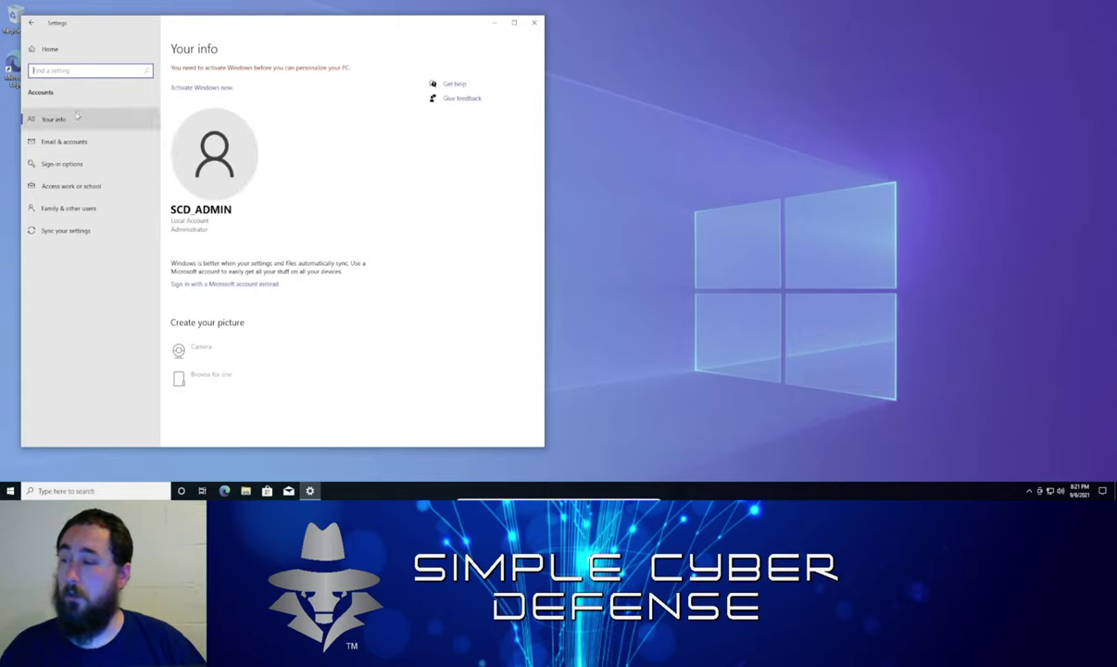
left_click(80, 208)
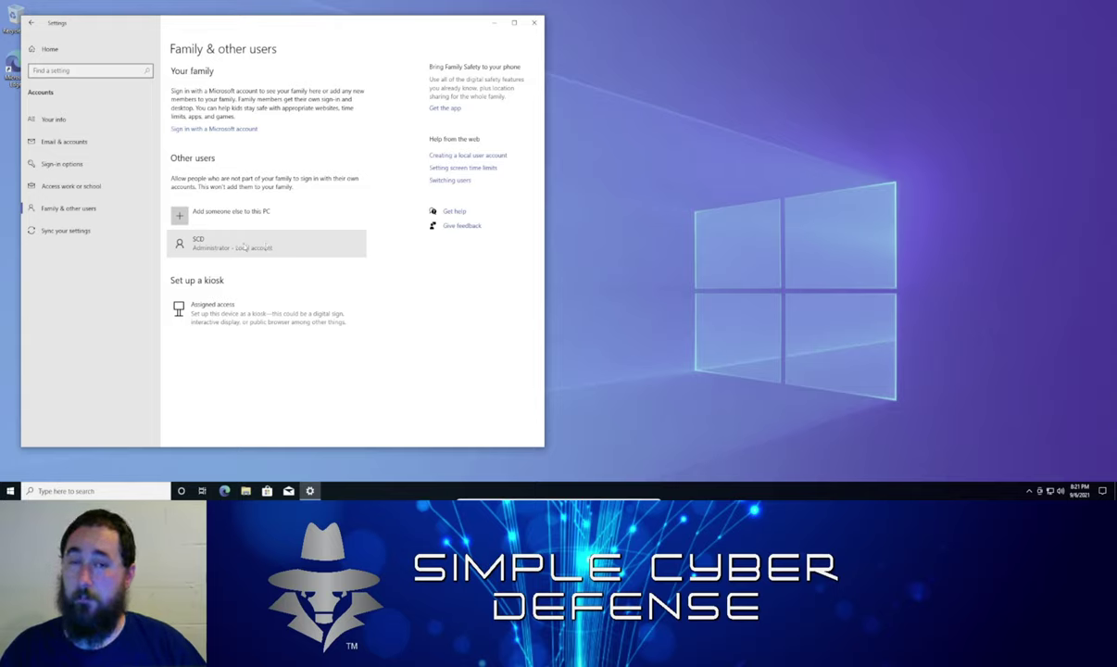
Change SCD's account type to Standard User, then close Settings
left_click(242, 247)
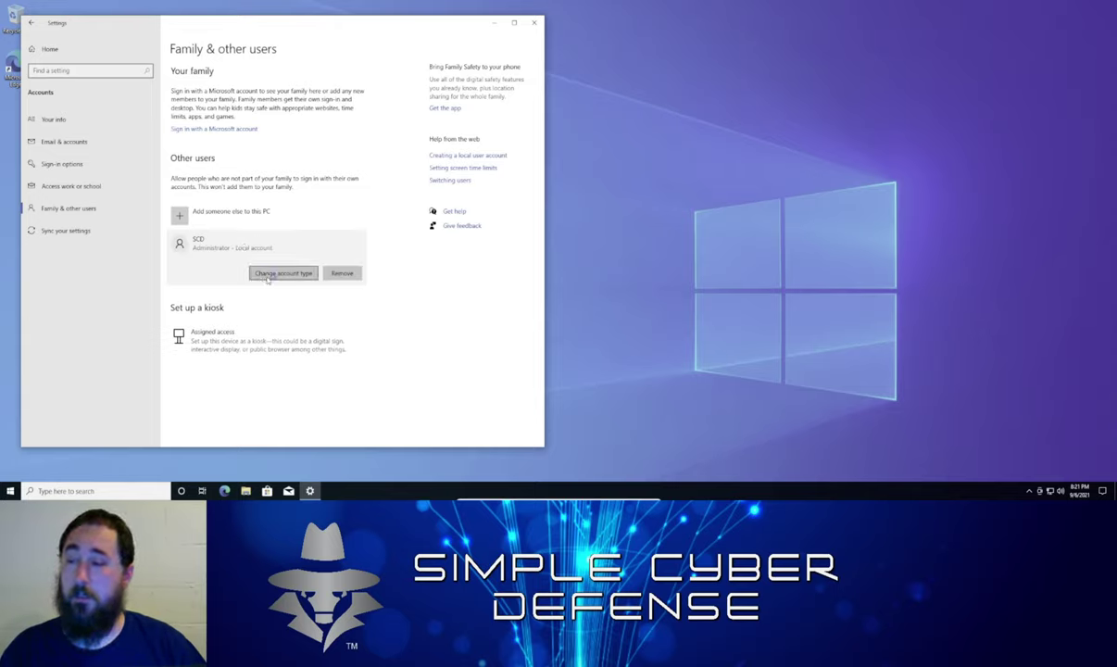
left_click(268, 275)
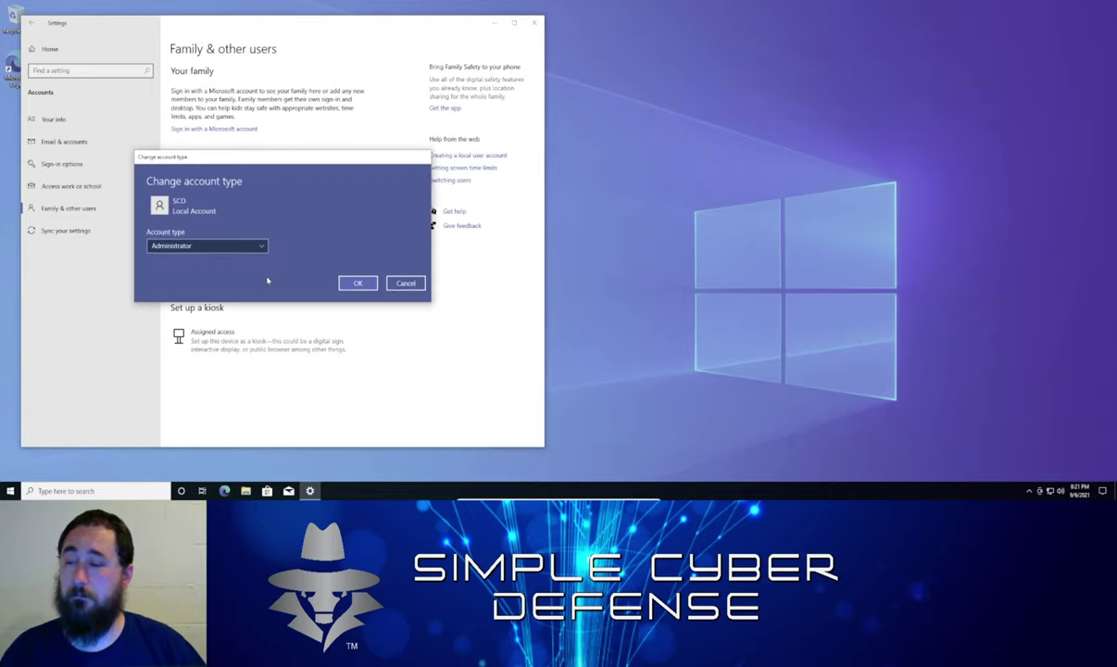
left_click(220, 246)
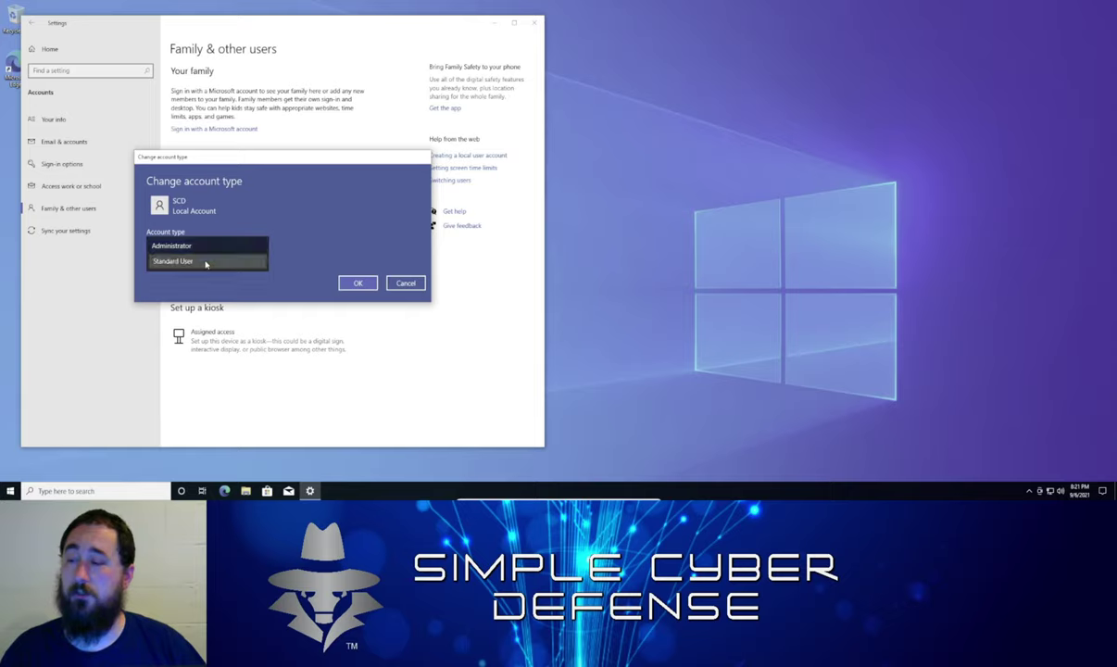
left_click(239, 260)
left_click(357, 282)
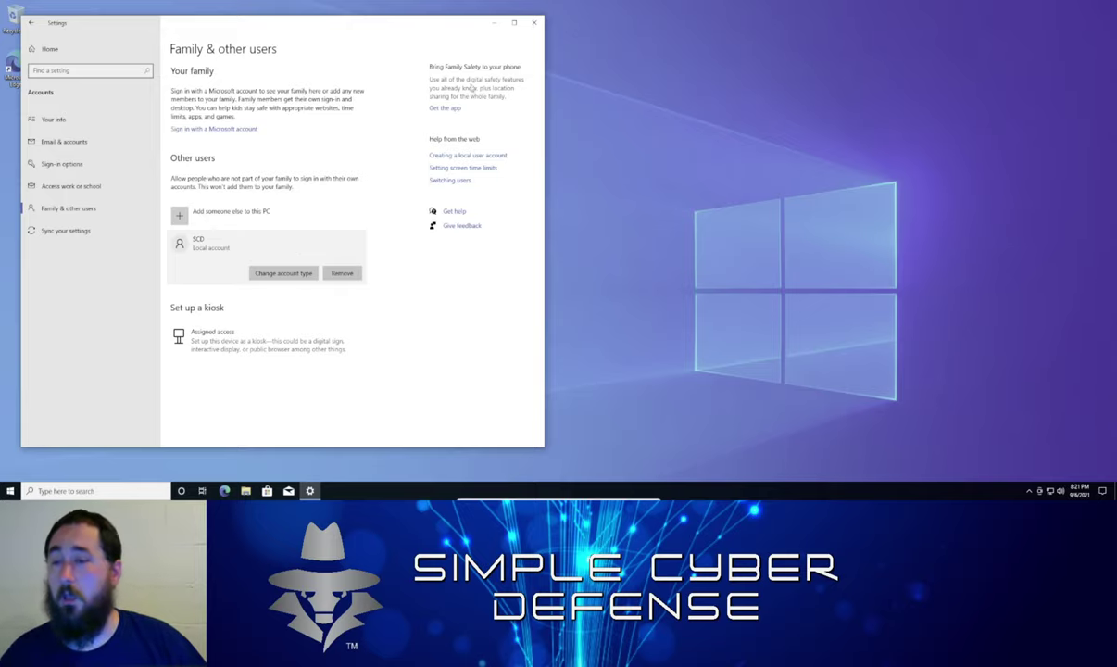
left_click(534, 19)
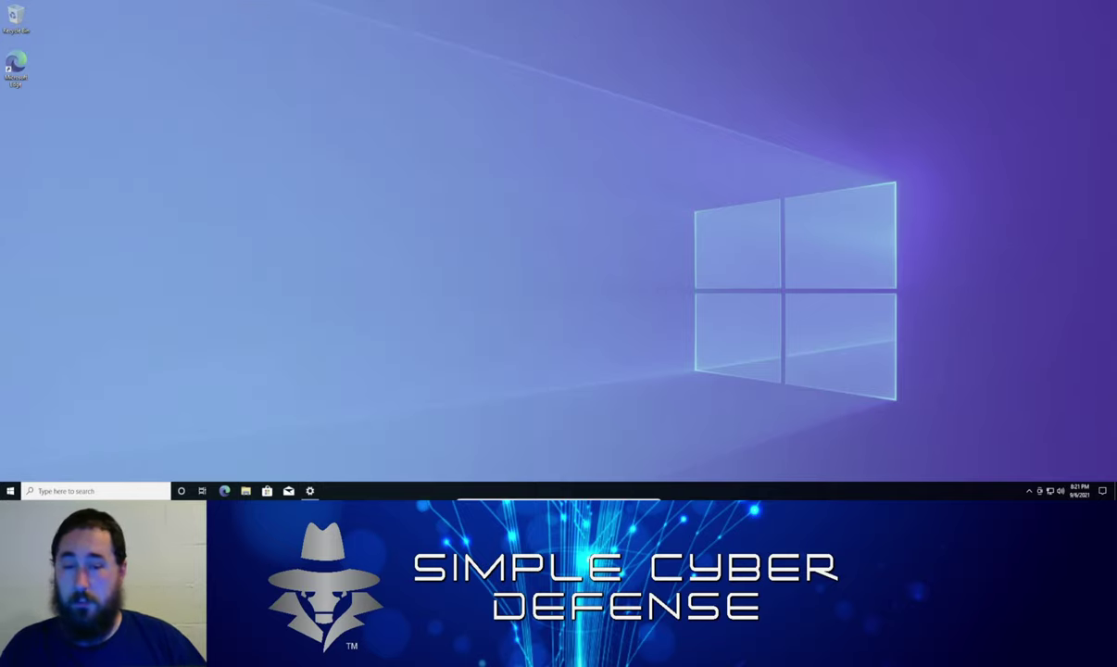
Sign out of SCD_Admin from the Start menu account options
left_click(11, 488)
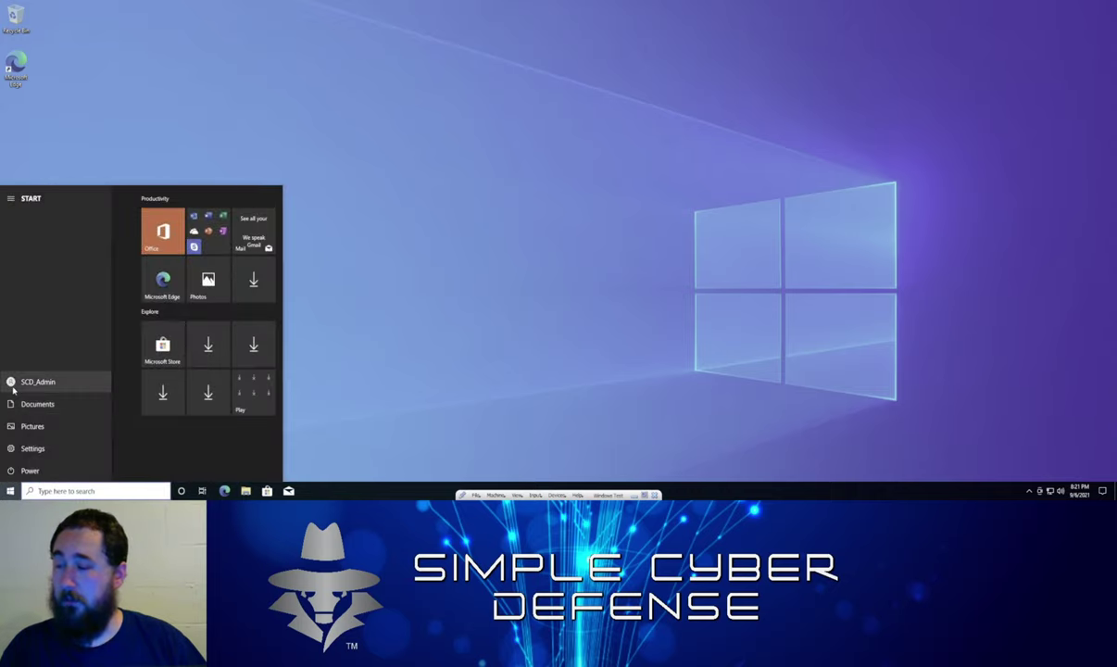
left_click(21, 379)
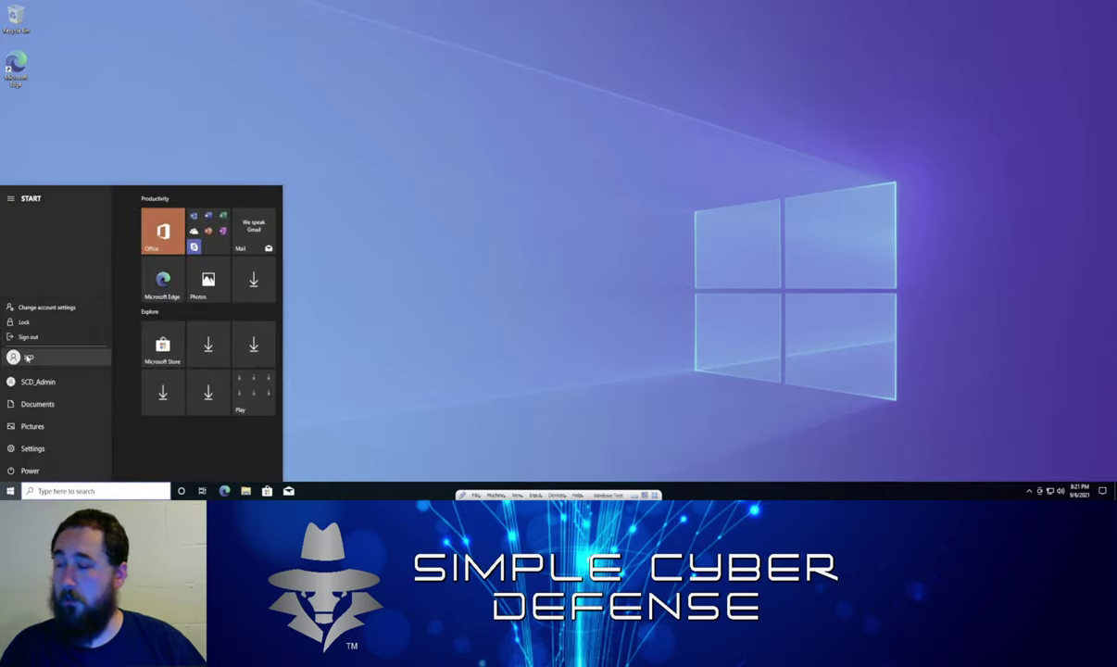
left_click(28, 337)
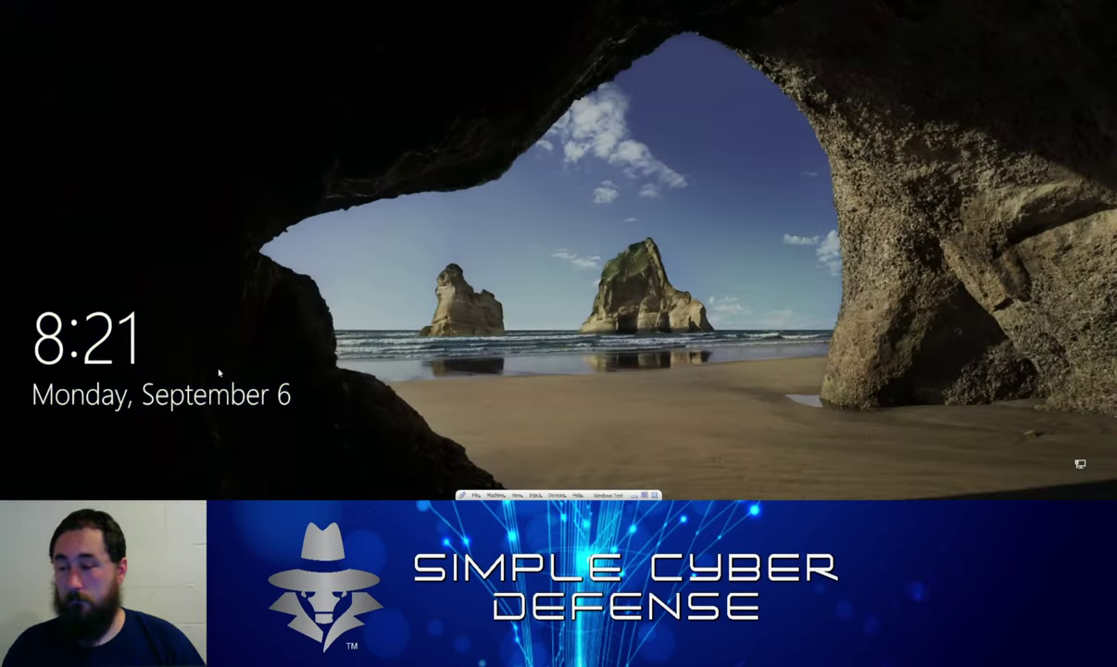
Sign in as the standard SCD user with its password
left_click(231, 392)
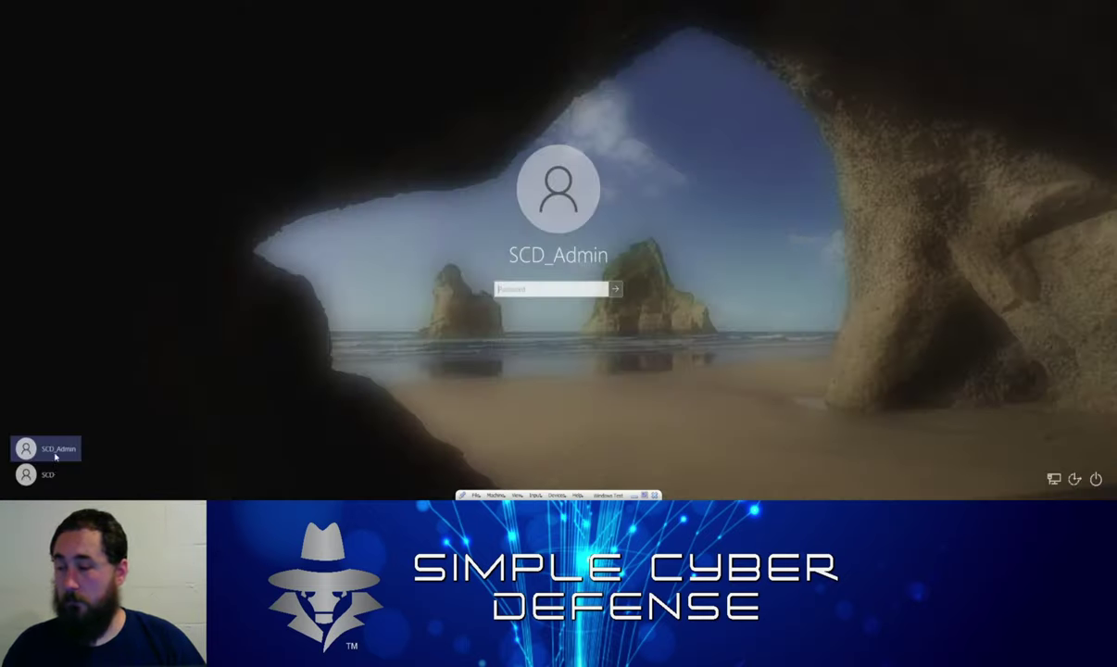
left_click(46, 474)
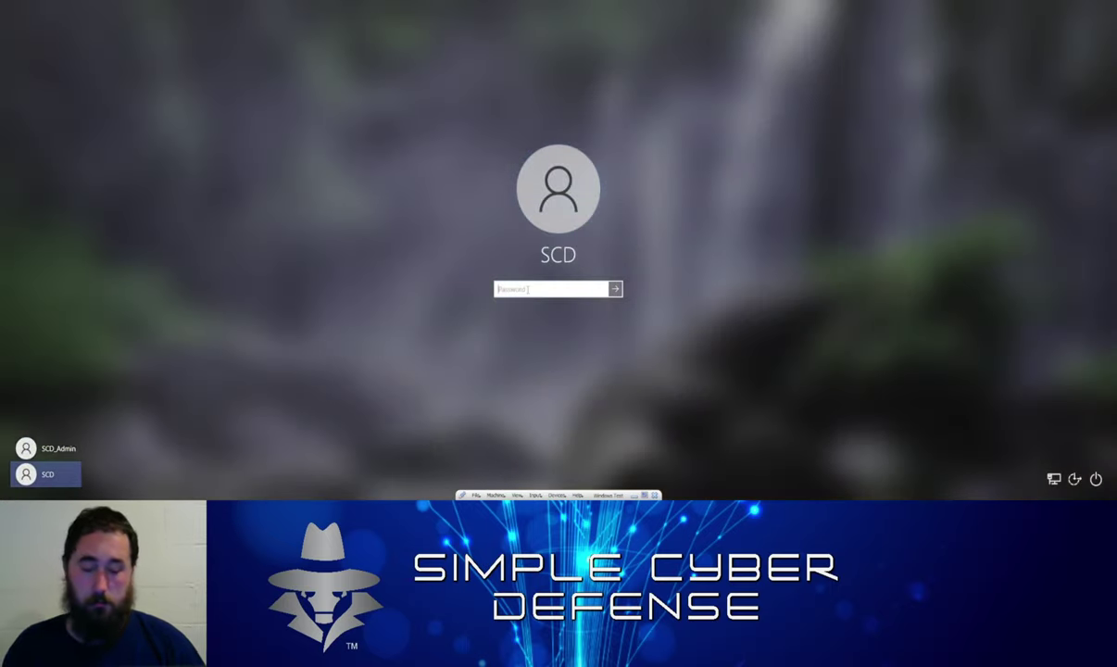
type("***")
key("Return")
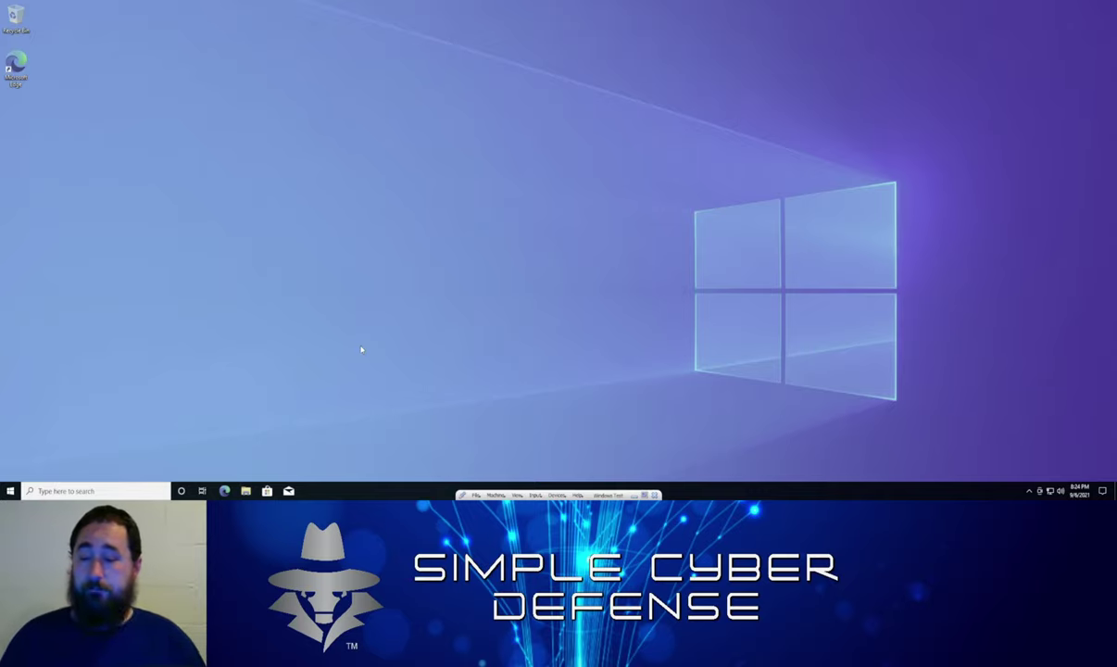
Search 'restpr', open Create a restore point, and approve UAC with the admin password
left_click(115, 491)
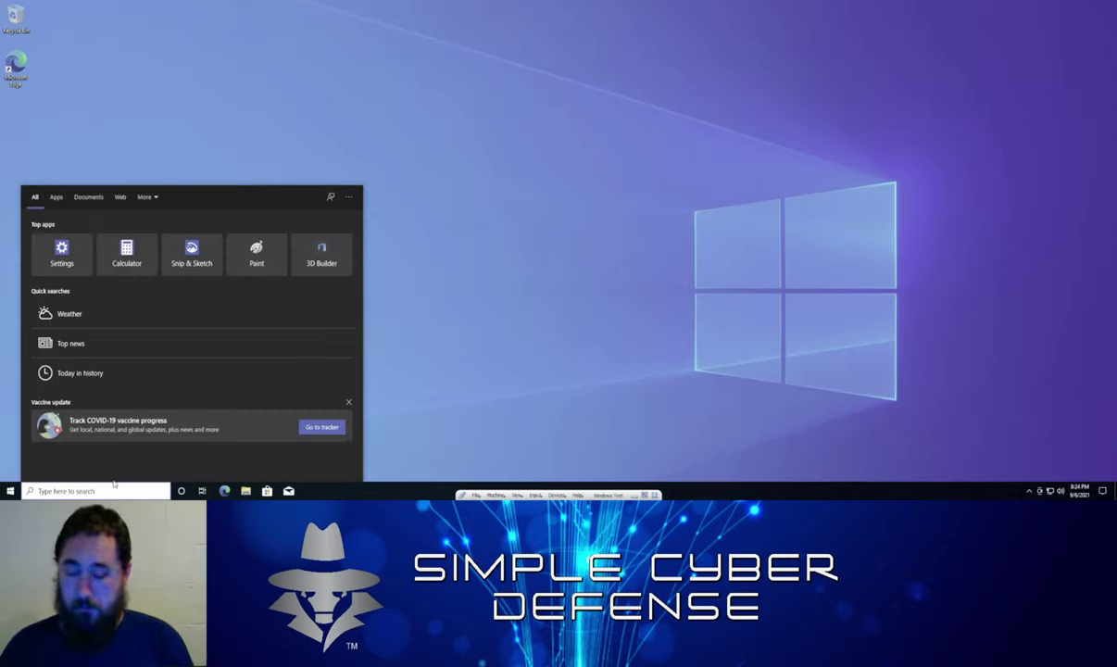
type("restpr")
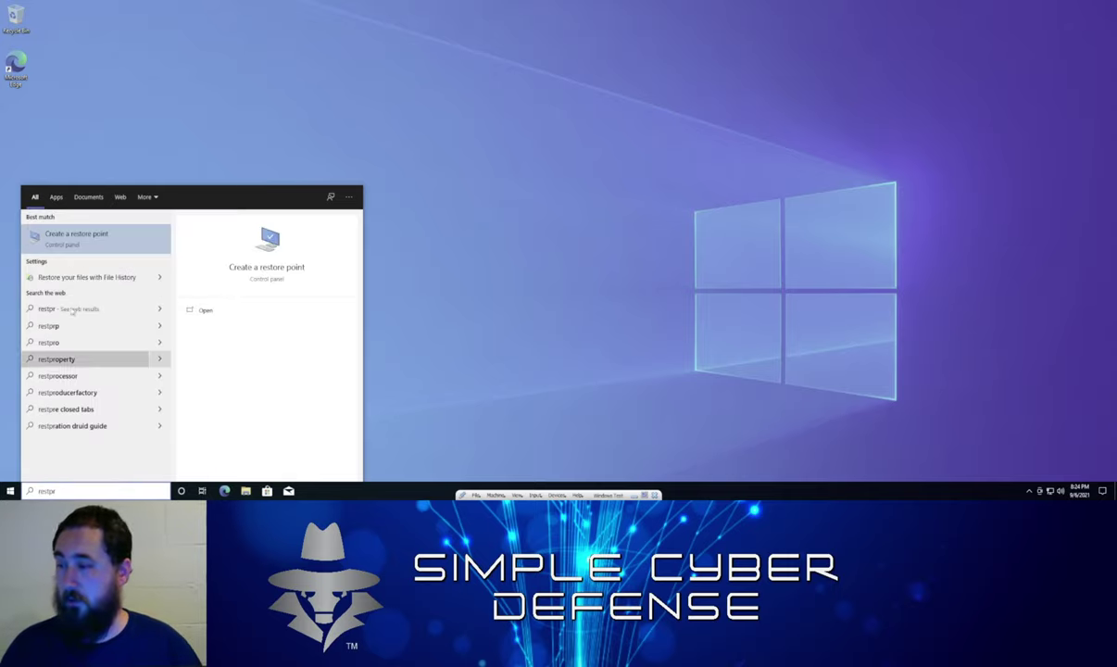
left_click(61, 238)
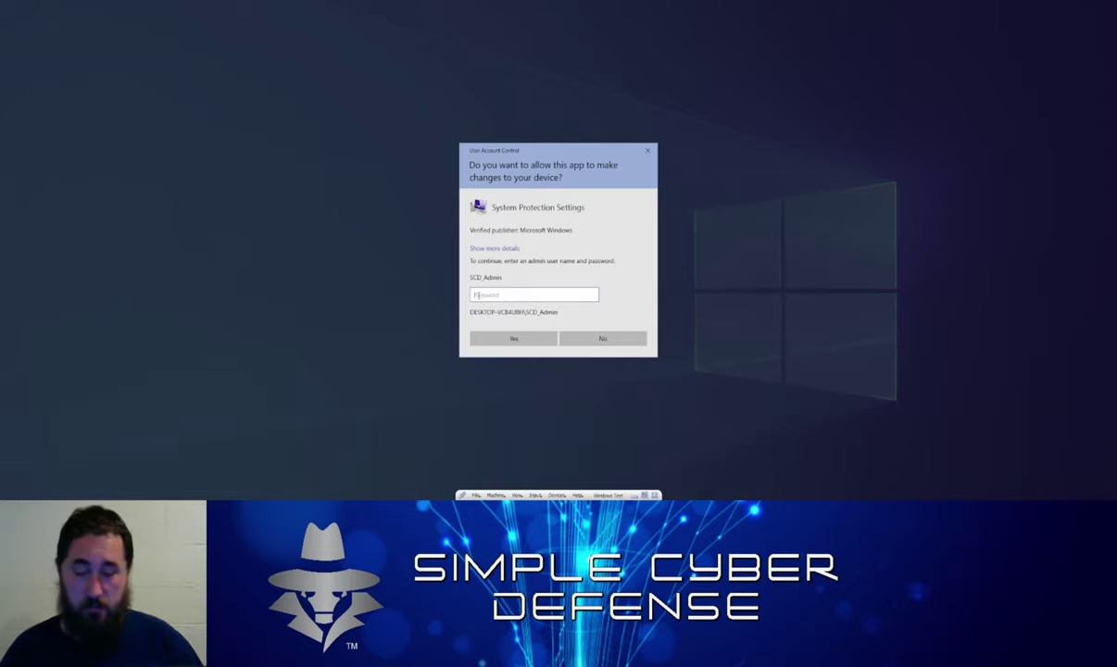
type("••••")
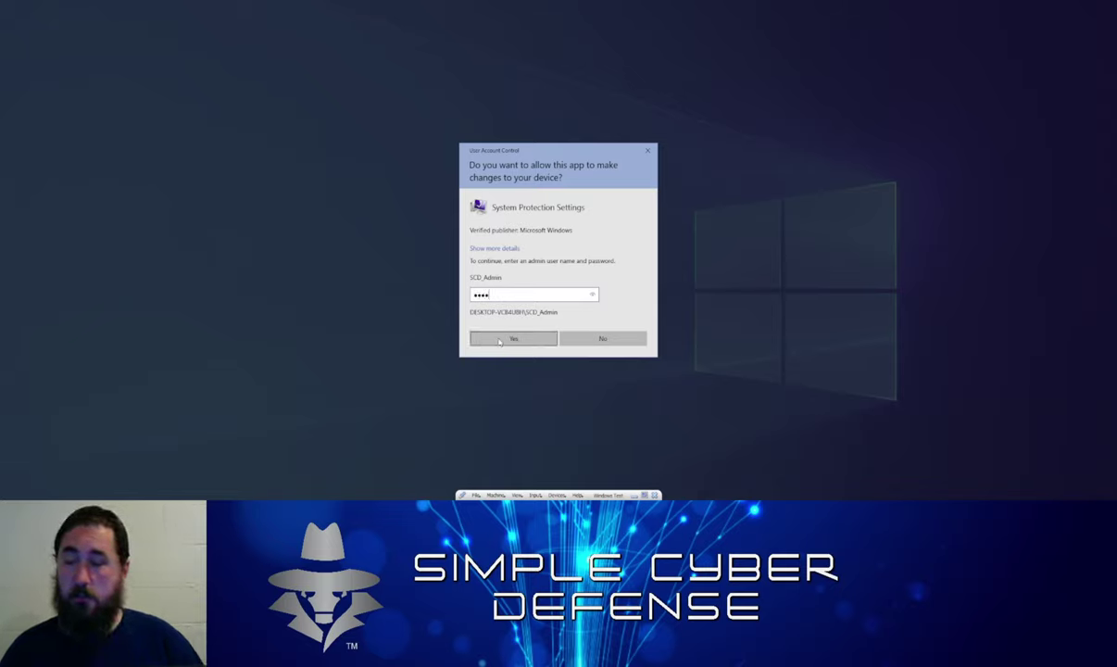
left_click(499, 341)
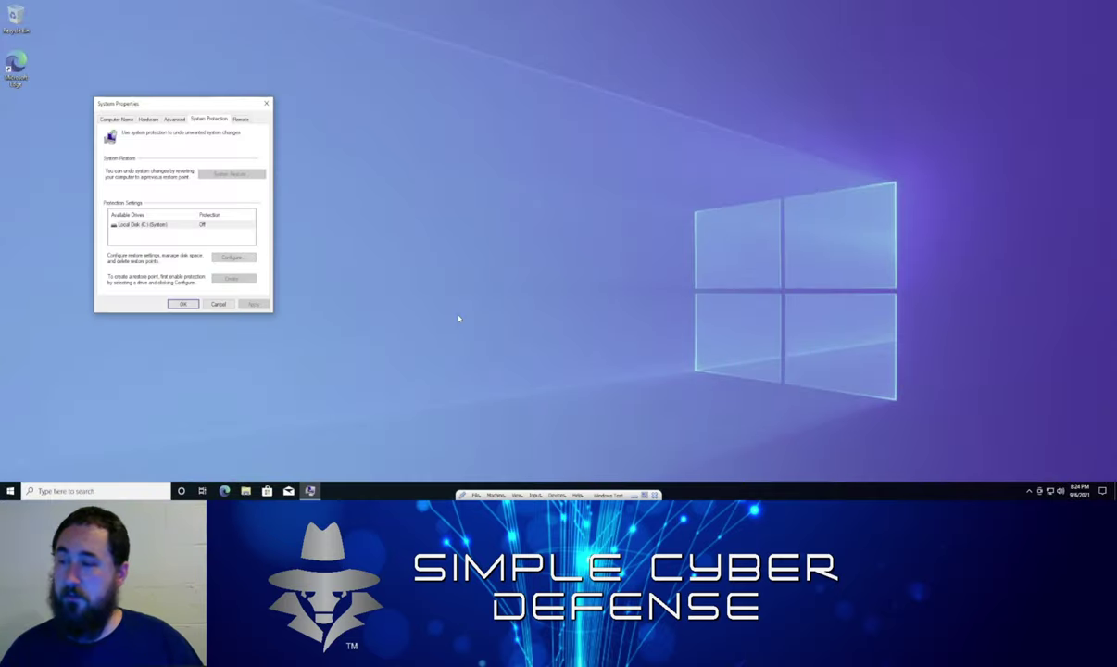
Turn on system protection for Local Disk (C:) with Max Usage at 20%
left_click(138, 225)
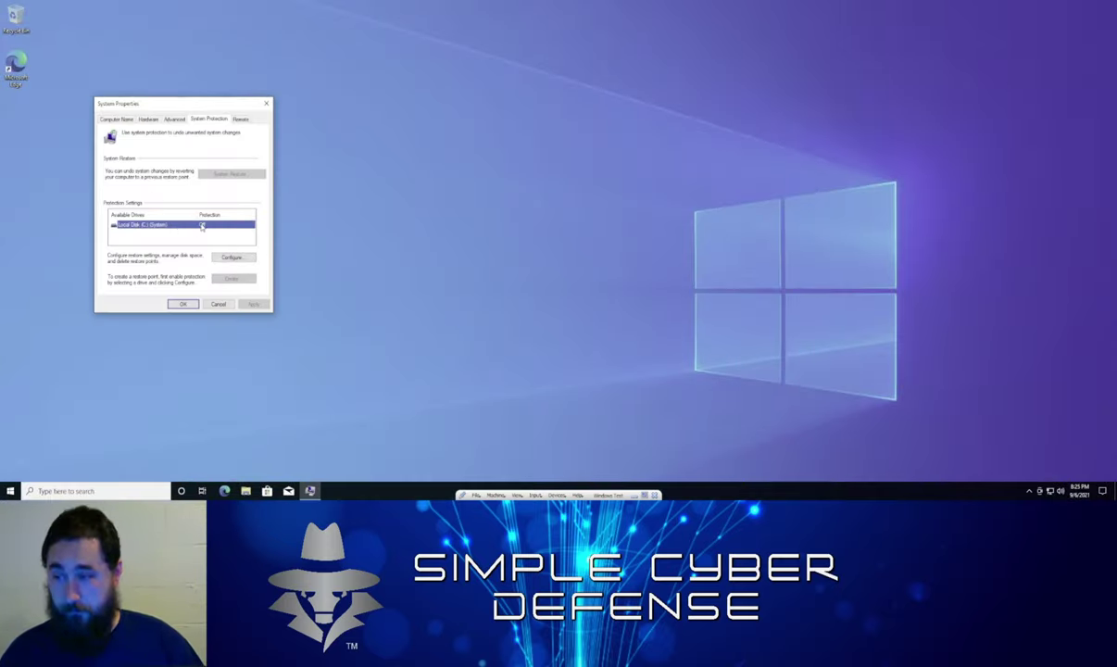
left_click(228, 257)
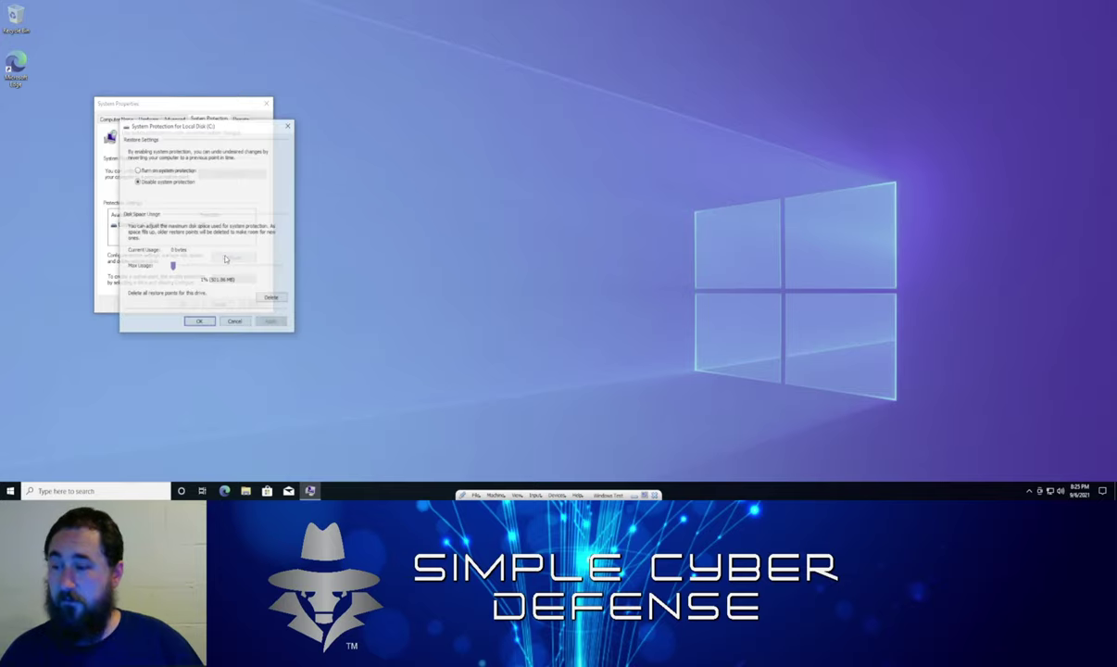
left_click(148, 171)
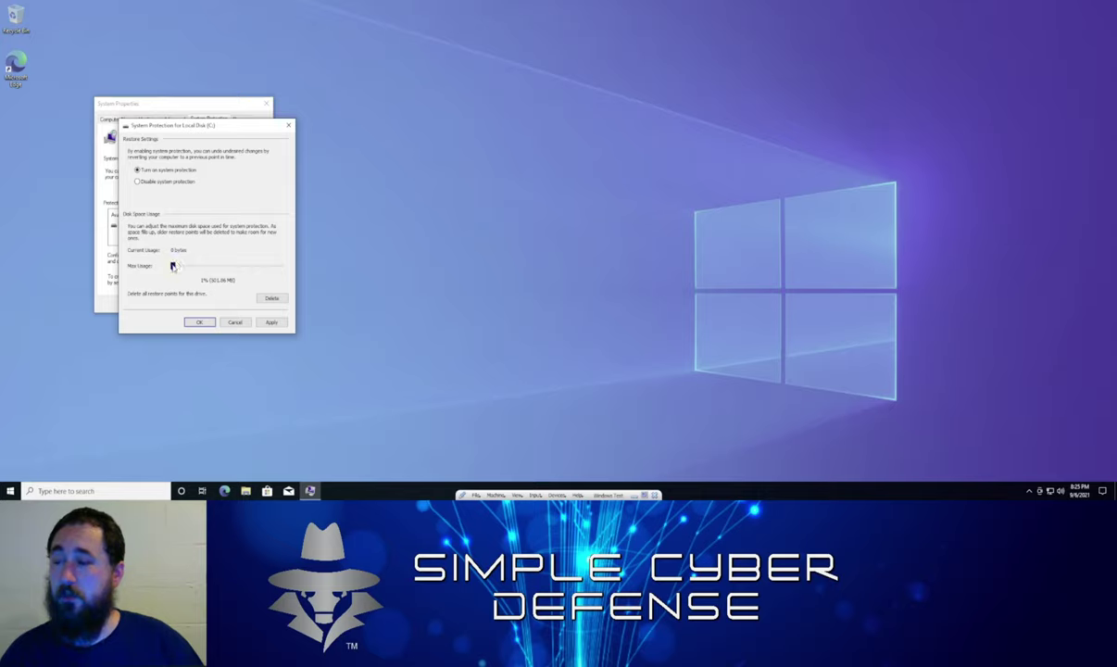
left_click_drag(174, 267, 187, 267)
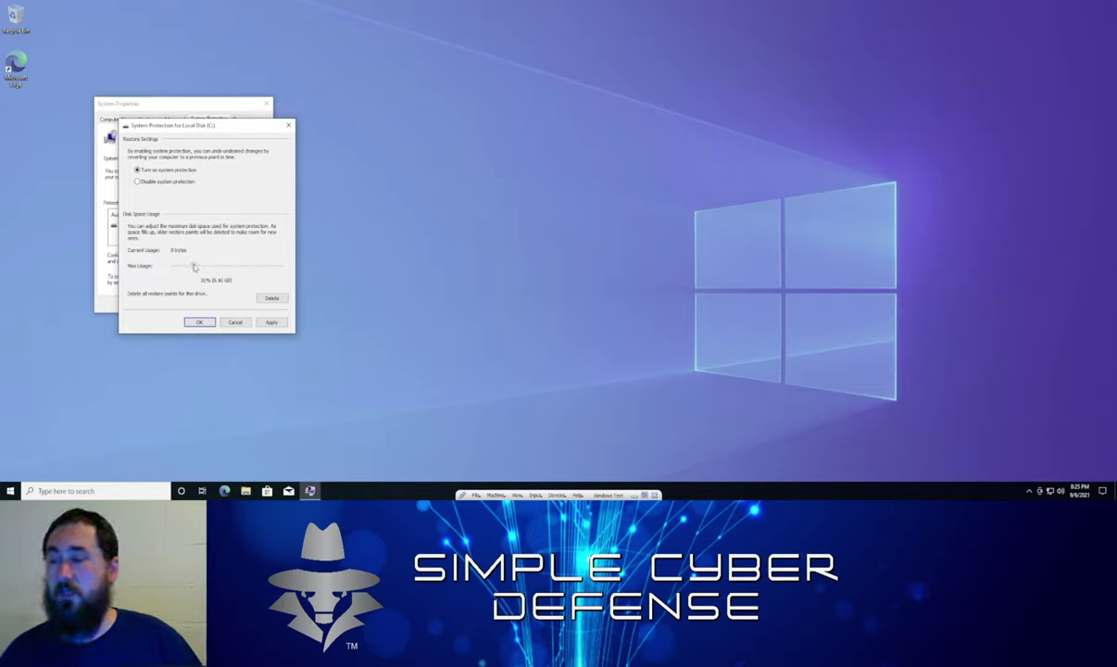
left_click_drag(194, 267, 289, 265)
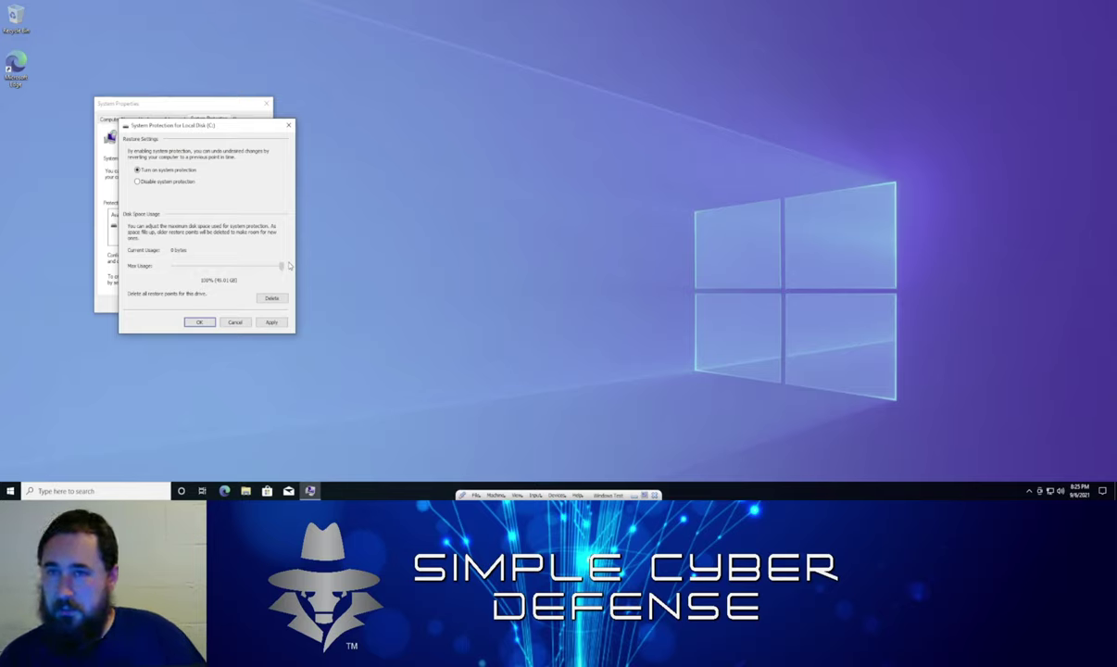
left_click_drag(289, 266, 185, 268)
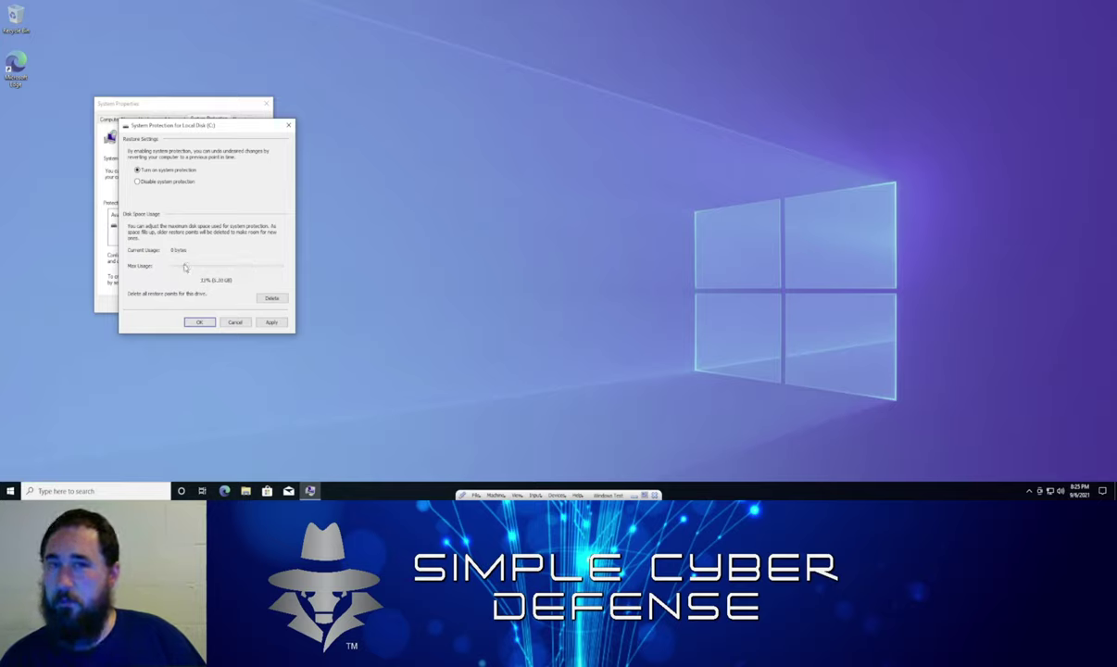
left_click_drag(184, 267, 194, 266)
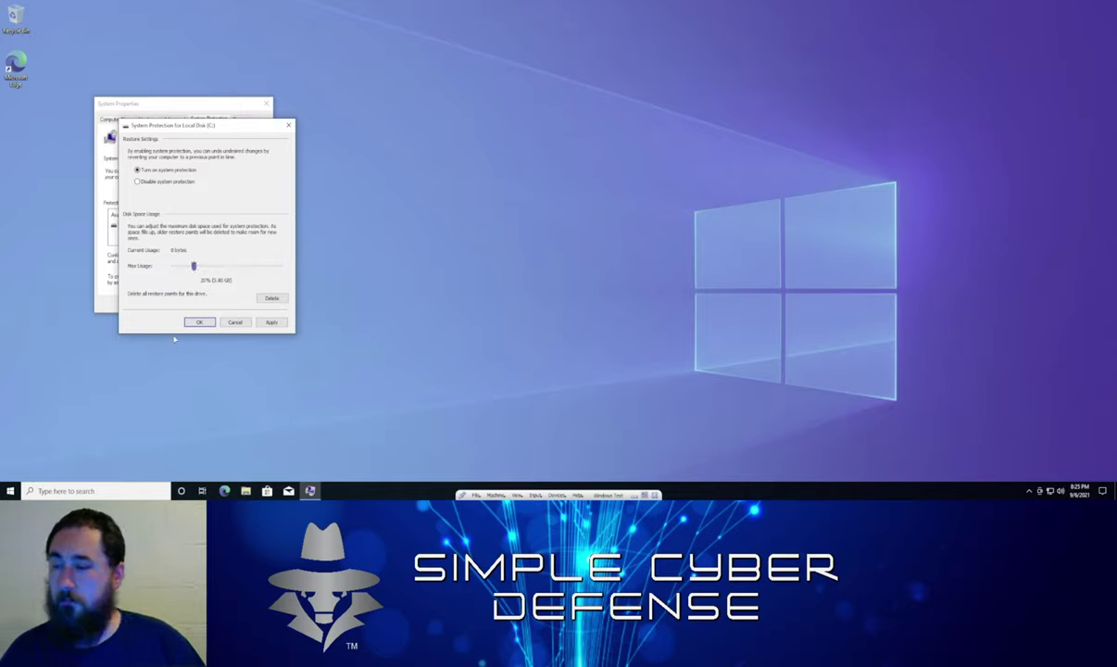
left_click(199, 322)
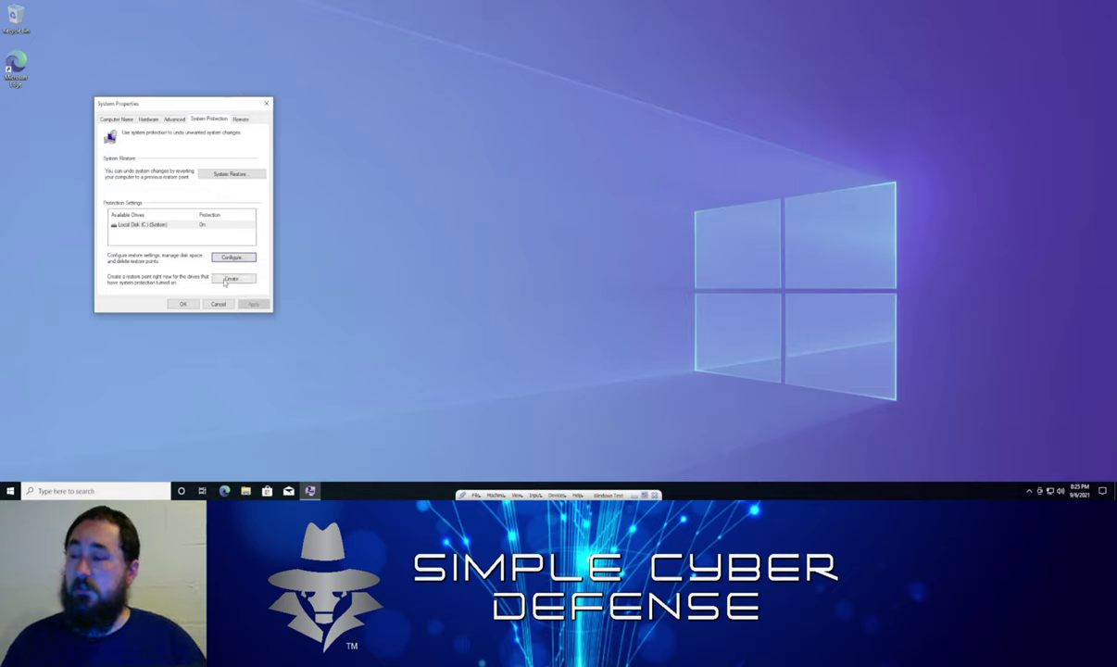
Start a new restore point on C: with the description 'Save Point 9-6-2021'
left_click(224, 281)
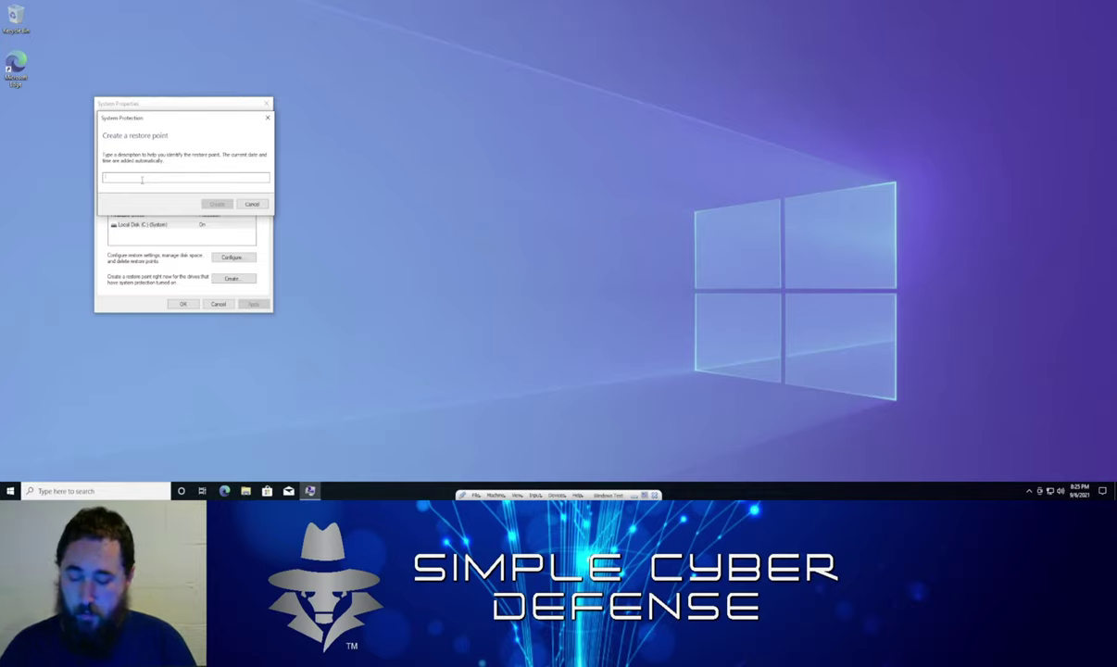
type("test")
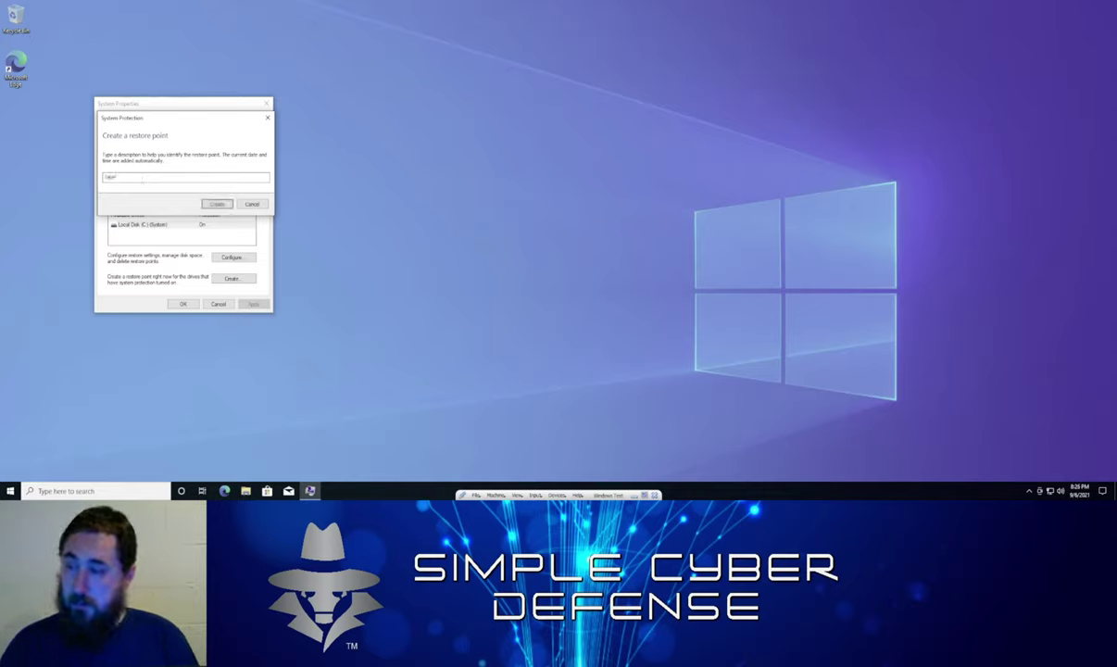
type(" Point")
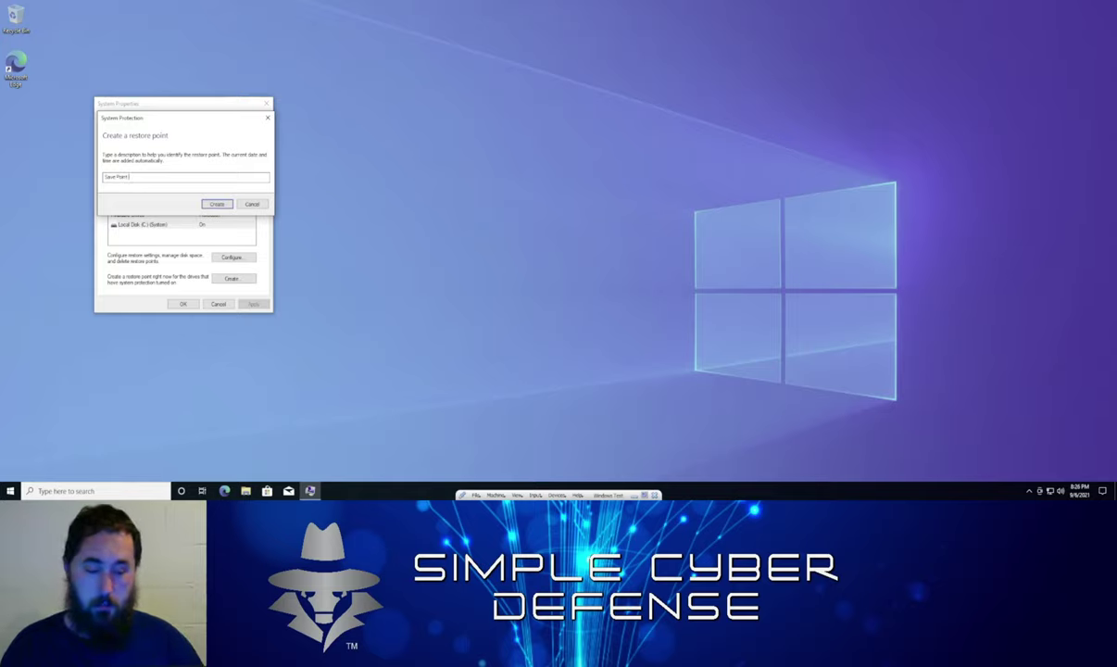
type("9-6-2021")
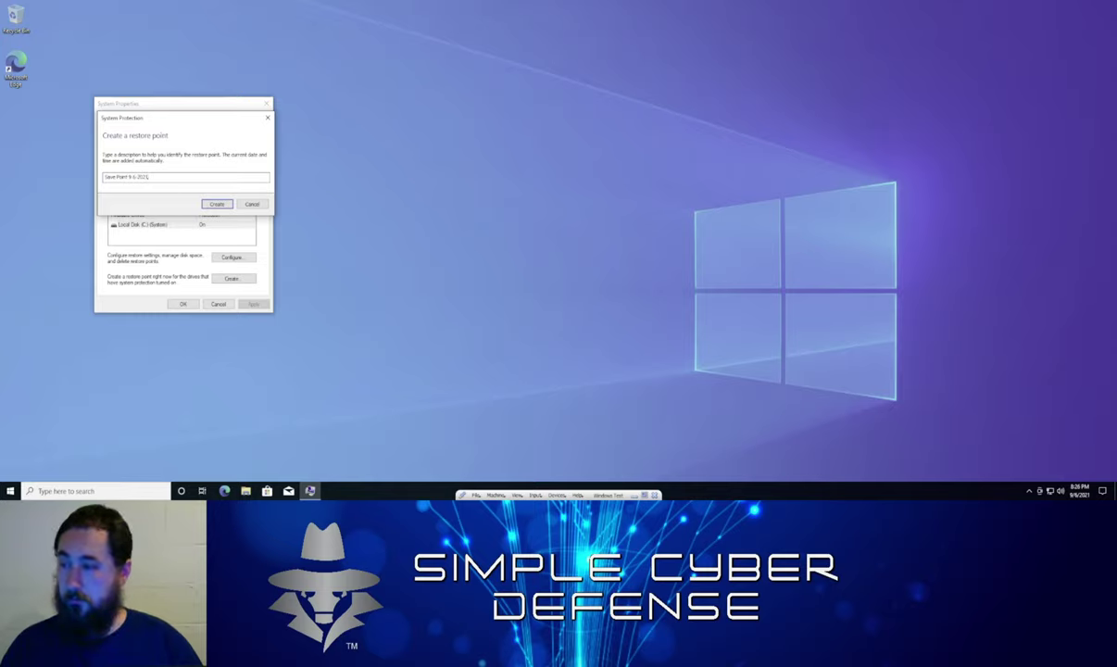
left_click(216, 205)
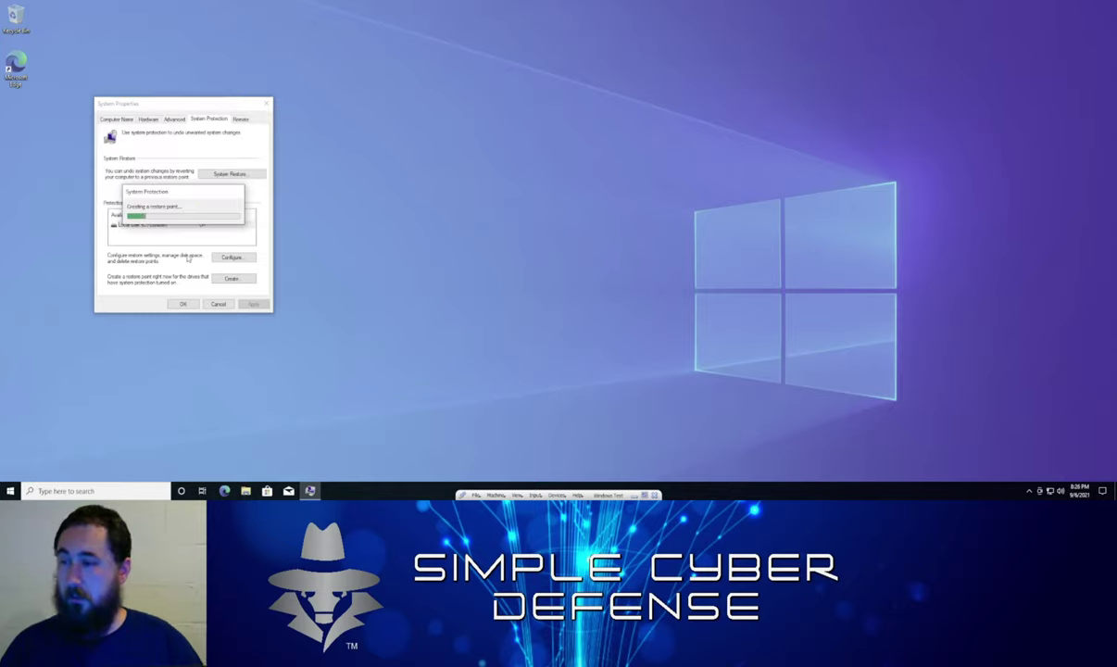